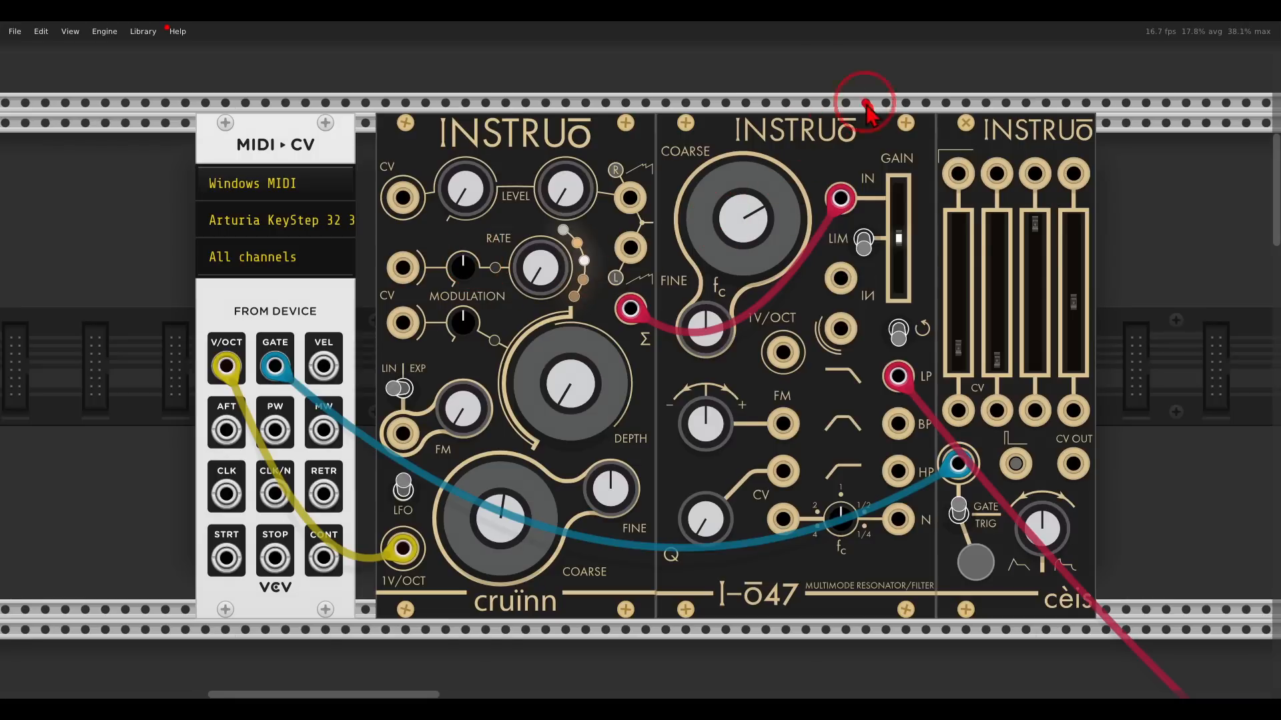
mouse_move(865, 103)
mouse_down()
mouse_move(899, 152)
mouse_move(886, 98)
mouse_up()
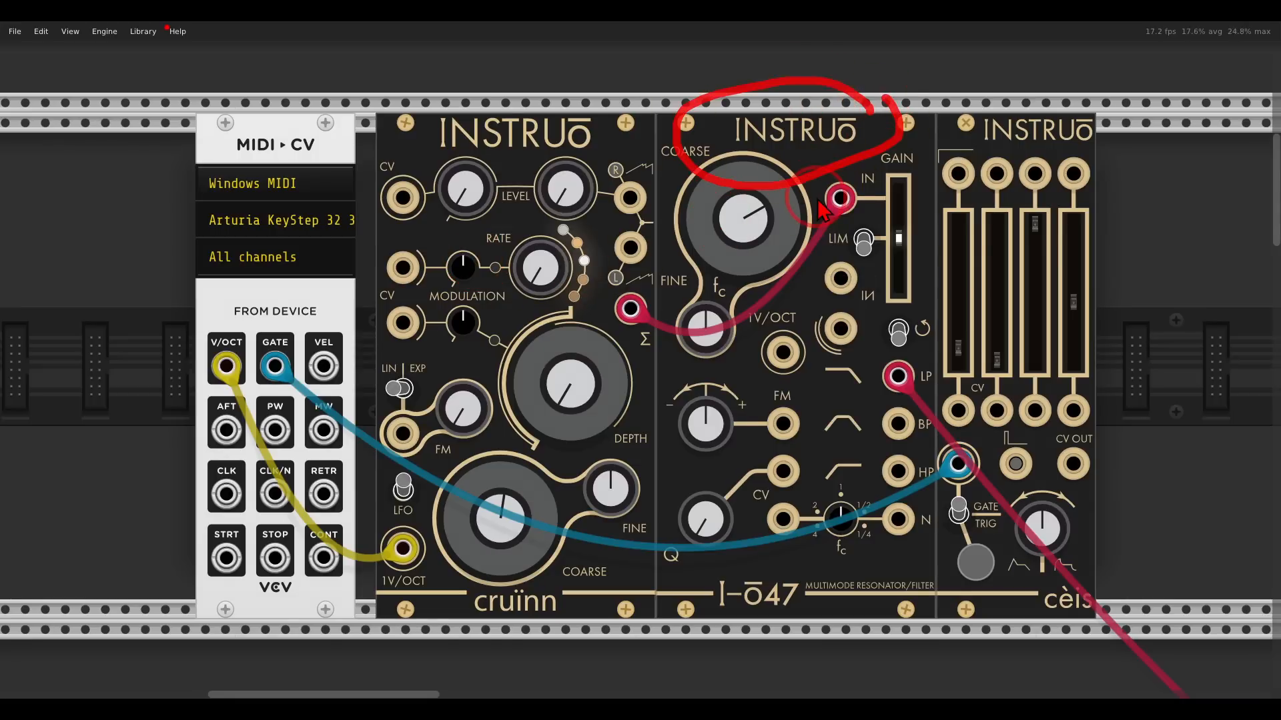
key(Escape)
Adjust the cruinn oscillator's Level and Depth knobs.
mouse_move(573, 193)
mouse_down()
mouse_move(557, 127)
mouse_move(531, 105)
mouse_up()
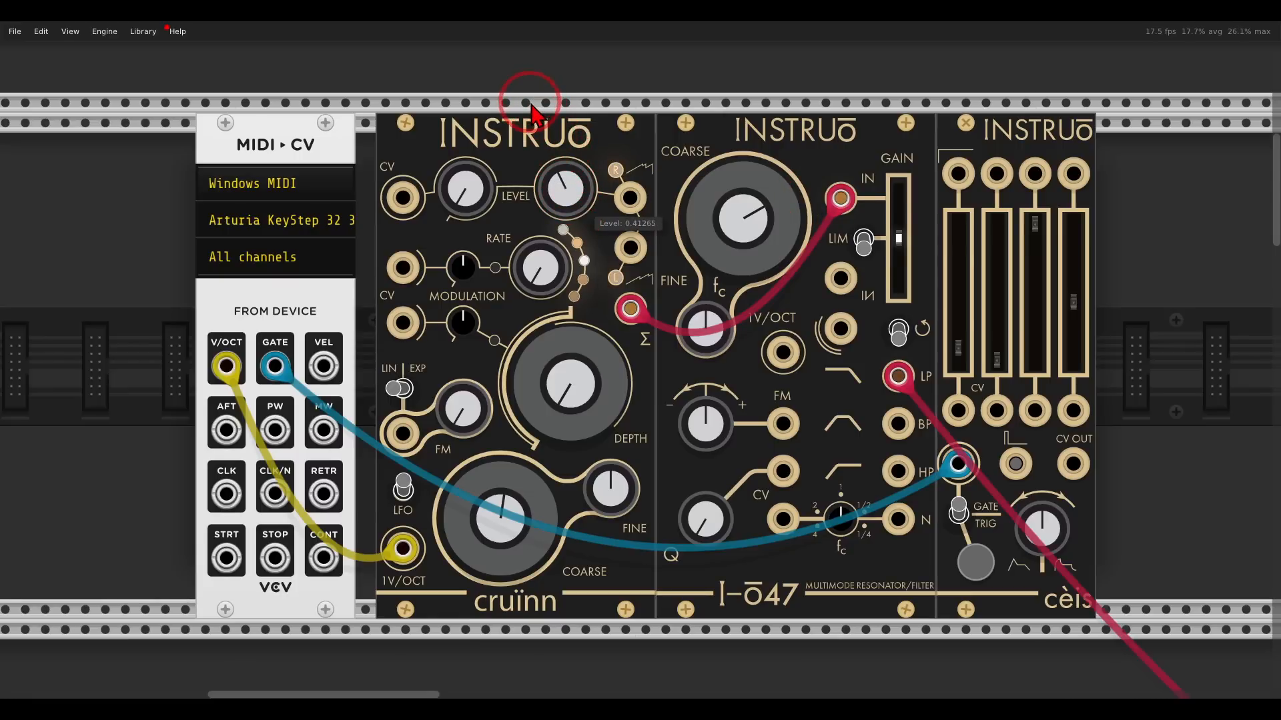
drag(570, 383, 575, 377)
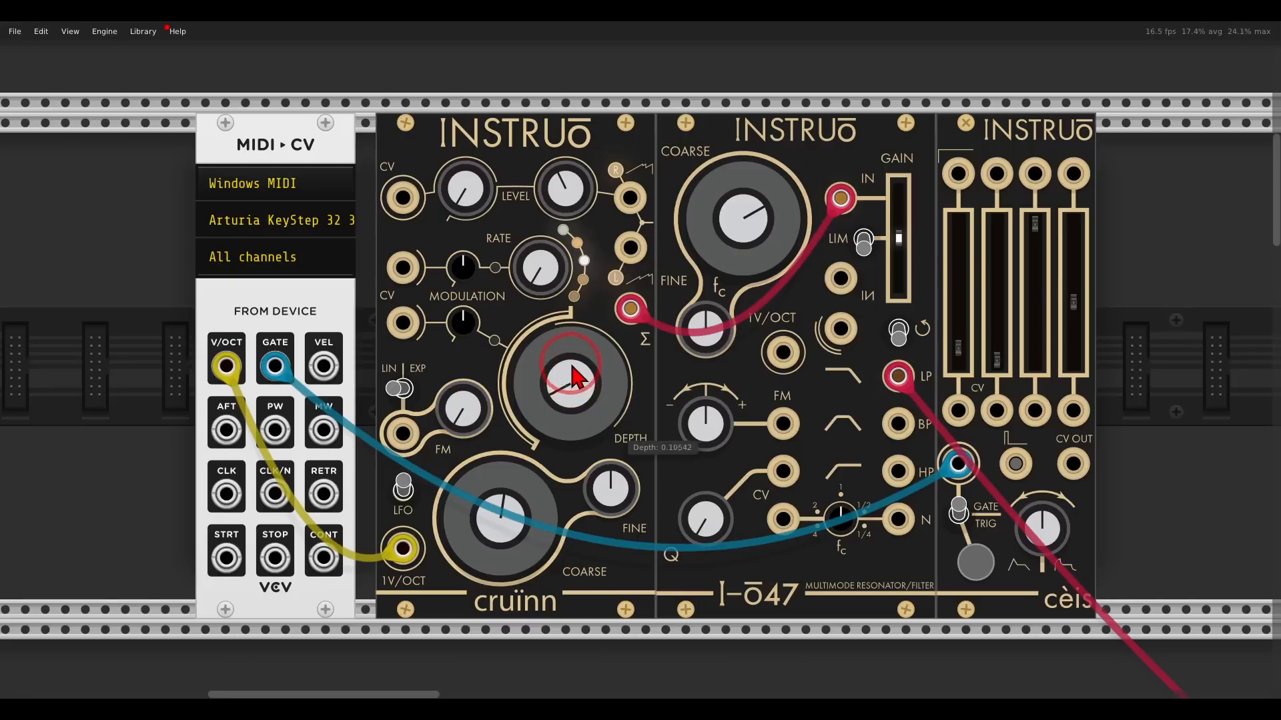
mouse_move(600, 230)
mouse_down()
mouse_move(552, 238)
mouse_move(560, 299)
mouse_move(607, 287)
mouse_move(604, 248)
mouse_up()
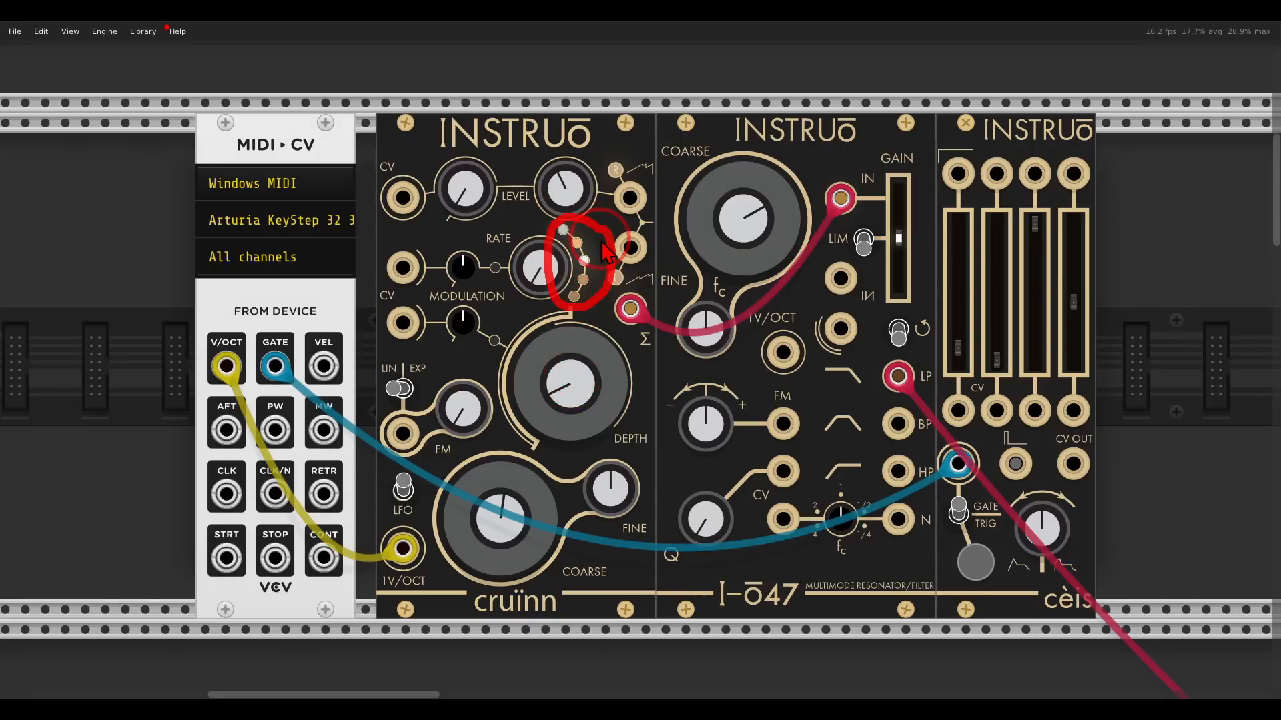
drag(573, 384, 568, 345)
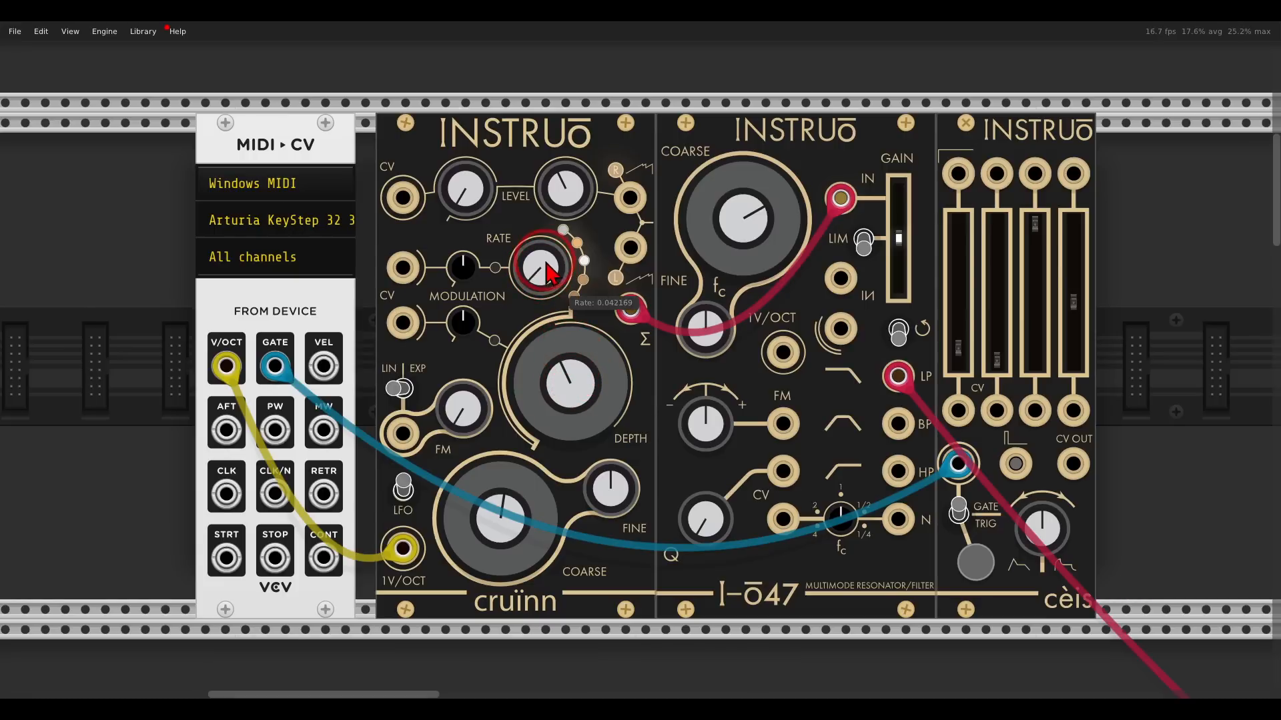
Raise the cruinn oscillator's Rate and Depth knobs.
drag(545, 270, 527, 207)
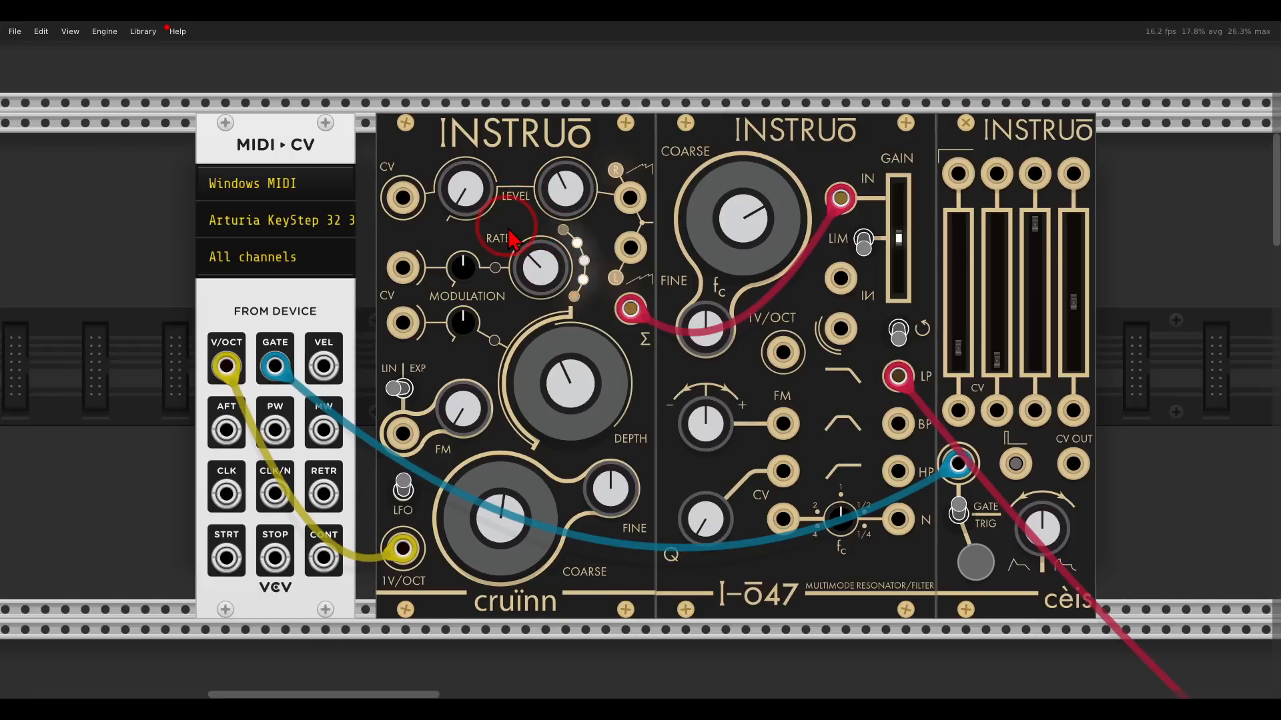
mouse_move(559, 394)
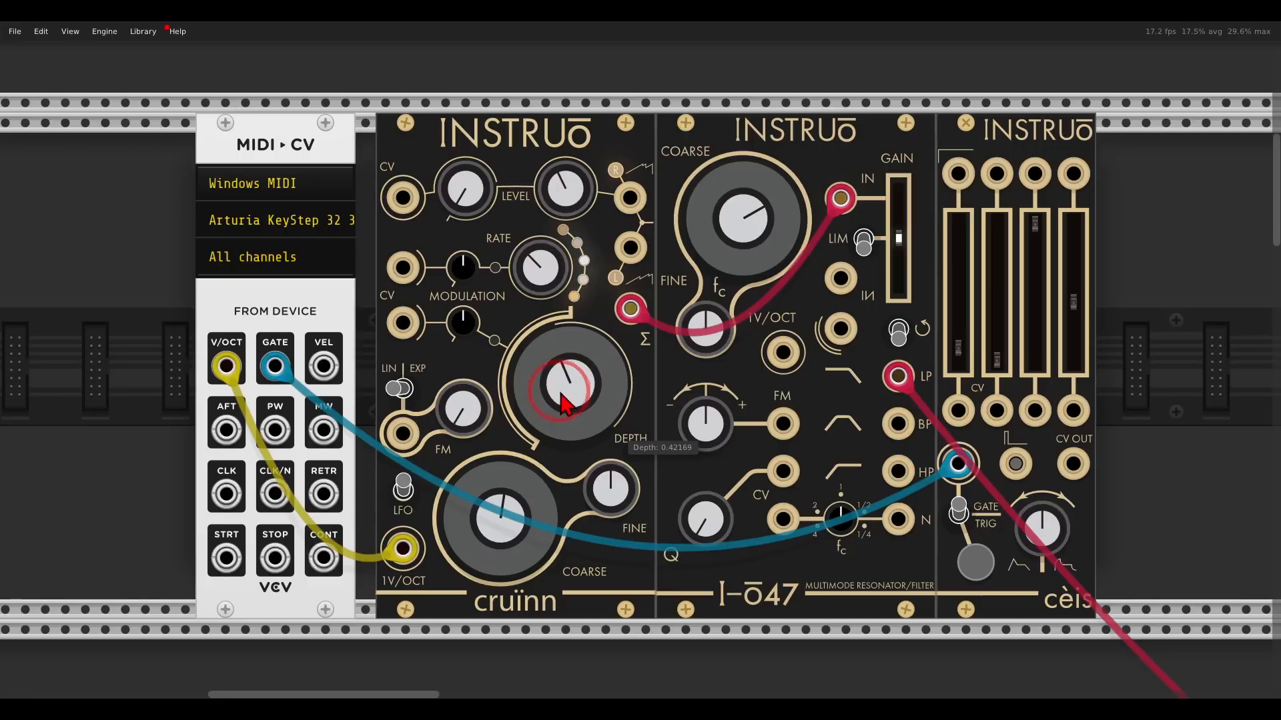
drag(561, 403, 561, 367)
mouse_move(542, 287)
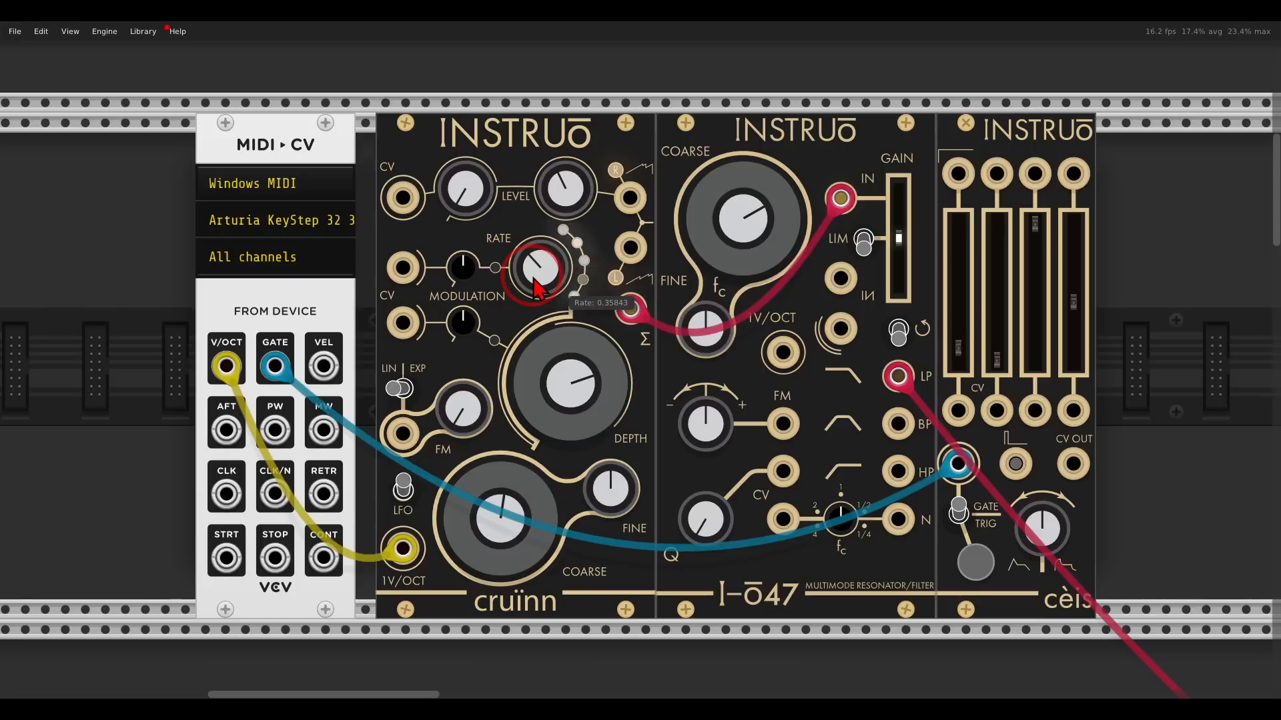
Patch the cèis CV output into the cruinn's level CV input.
drag(570, 193, 577, 254)
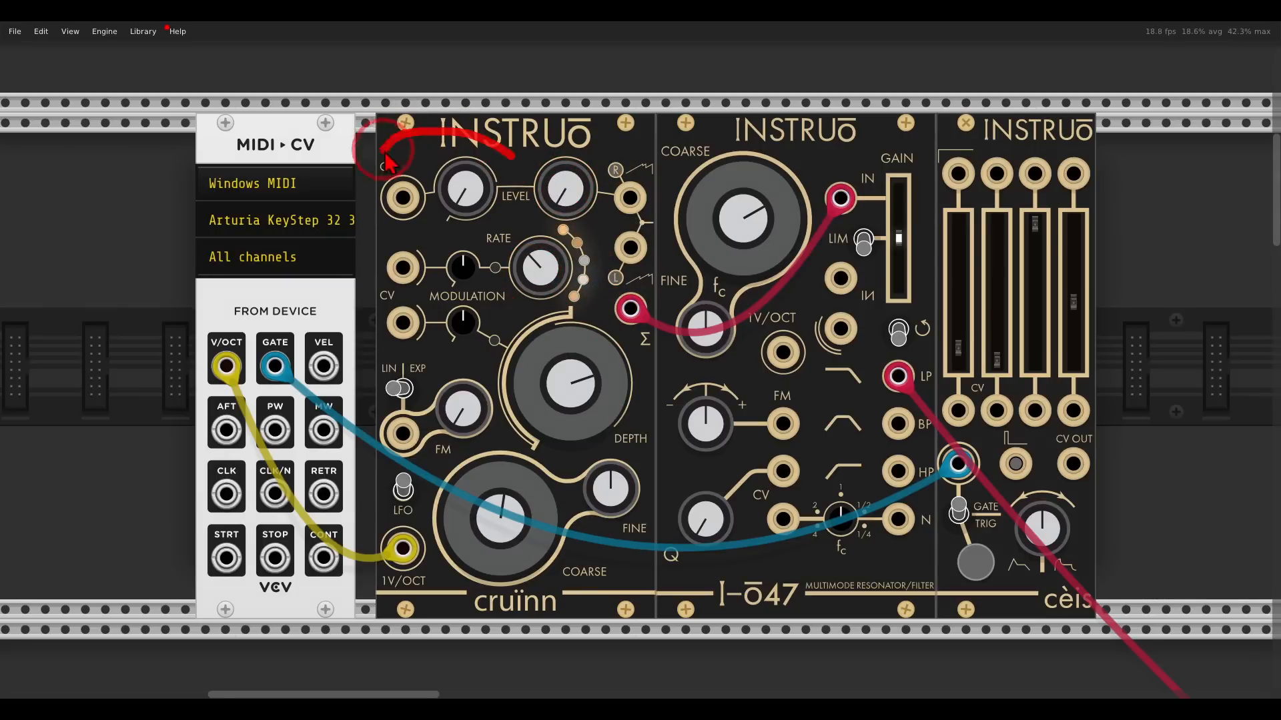
mouse_move(387, 160)
mouse_down()
mouse_move(386, 227)
mouse_move(497, 164)
mouse_up()
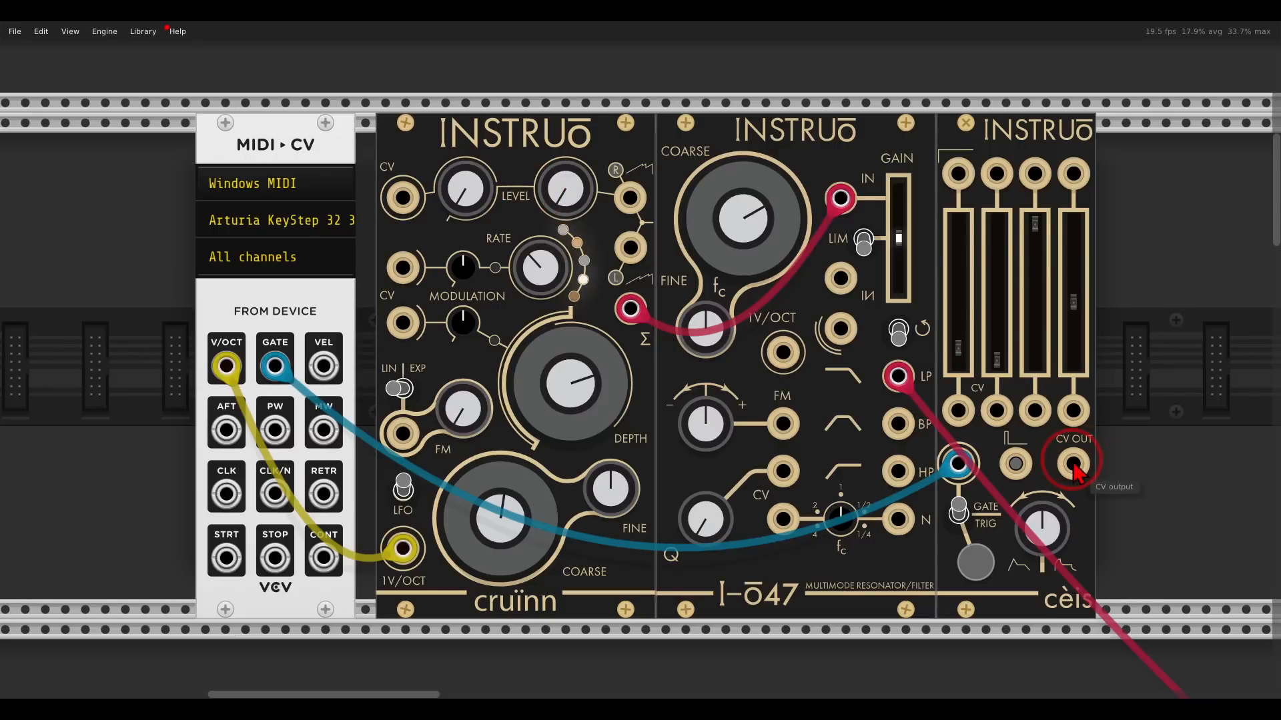
drag(1073, 464, 439, 160)
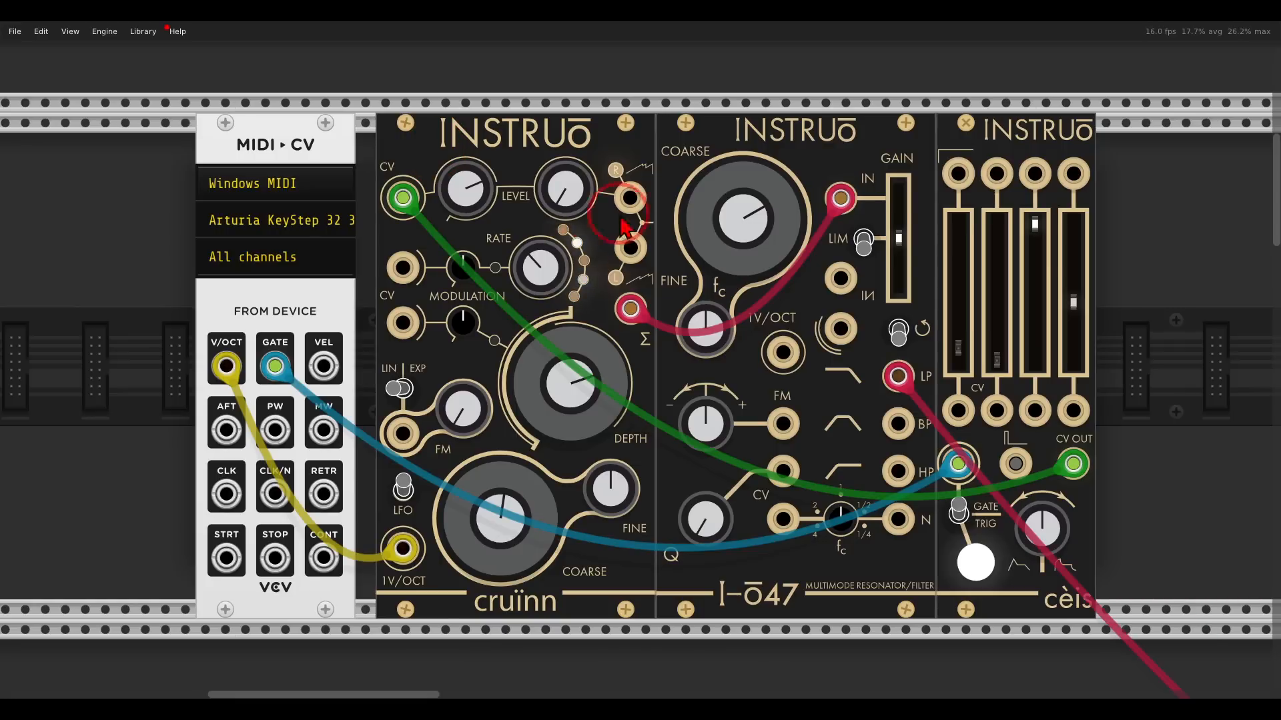
Adjust the cruinn's Level, Rate and Depth knobs and the Surge XT filter's Frequency to shape the sound.
mouse_move(731, 245)
drag(732, 247, 757, 263)
scroll(737, 241, down, 10)
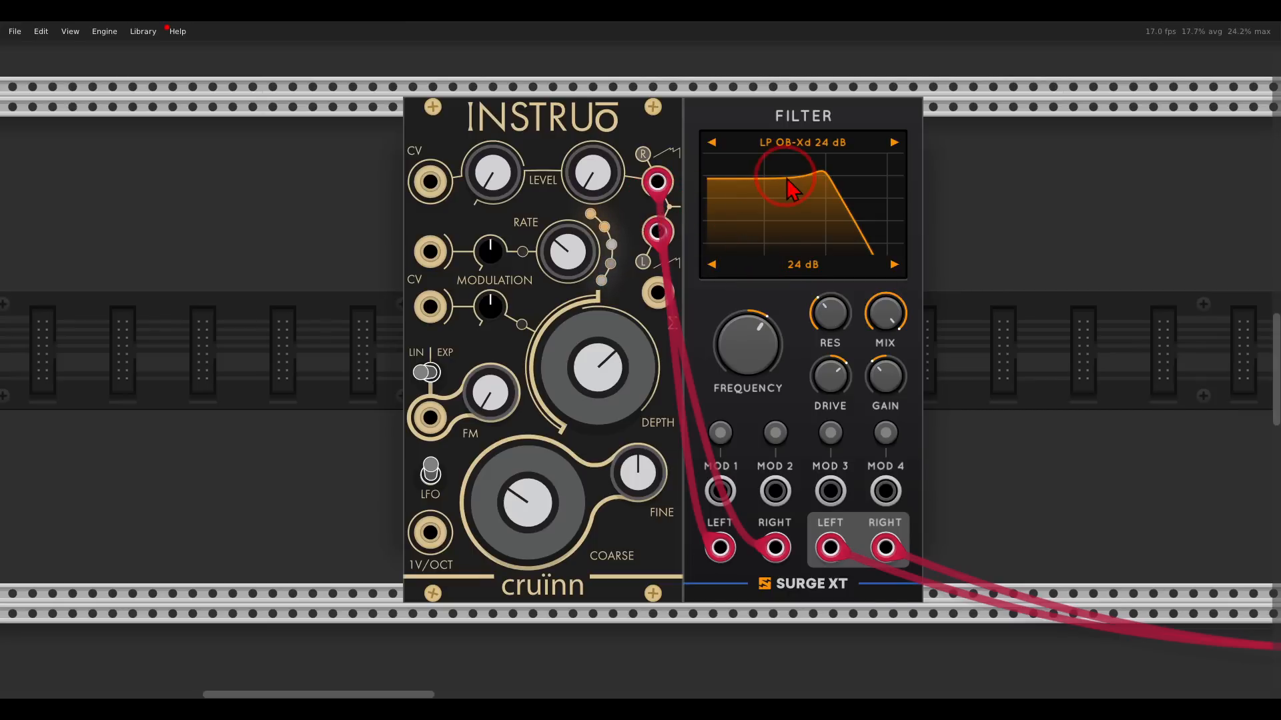
drag(597, 177, 564, 63)
drag(734, 340, 692, 349)
drag(604, 360, 613, 394)
mouse_move(568, 252)
mouse_down()
mouse_move(545, 172)
mouse_move(579, 284)
mouse_move(571, 258)
mouse_up()
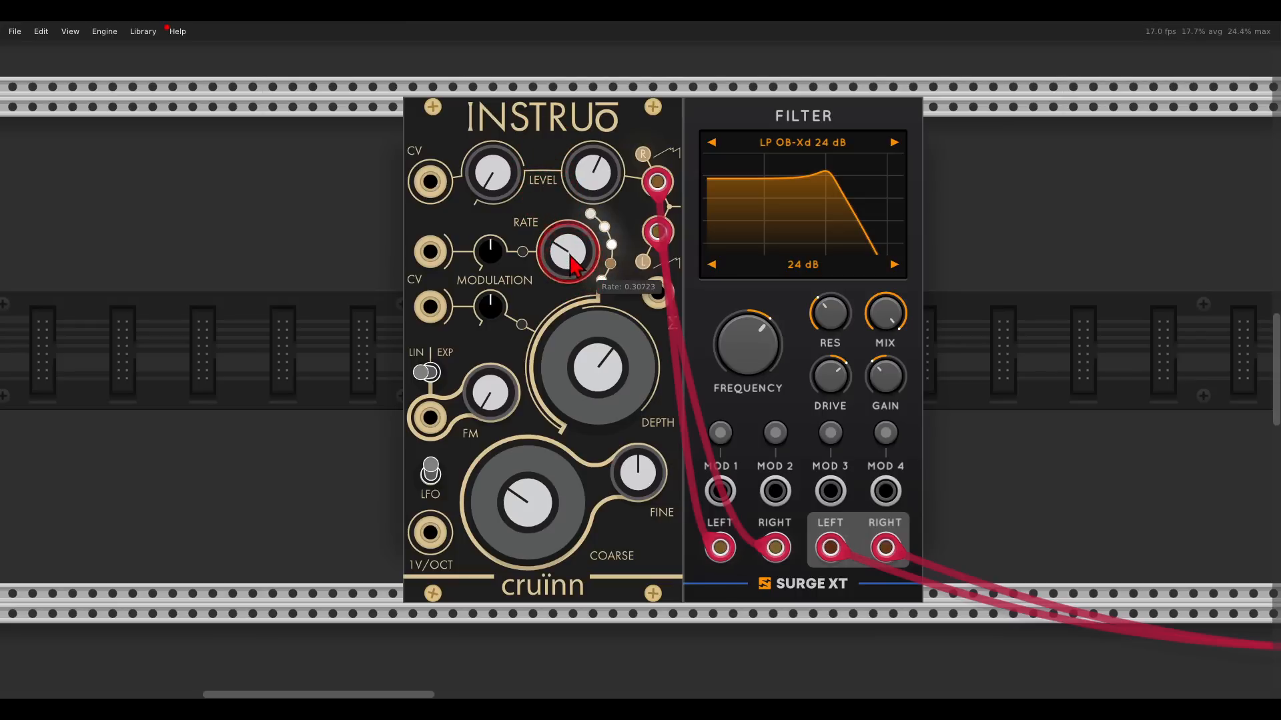
drag(604, 365, 600, 355)
click(761, 352)
mouse_move(762, 352)
mouse_down()
mouse_move(746, 341)
mouse_move(742, 275)
mouse_move(750, 380)
mouse_move(747, 320)
mouse_move(746, 357)
mouse_up()
Examine how the phase module's outputs feed the cruinn oscillators and the scope.
scroll(644, 417, down, 15)
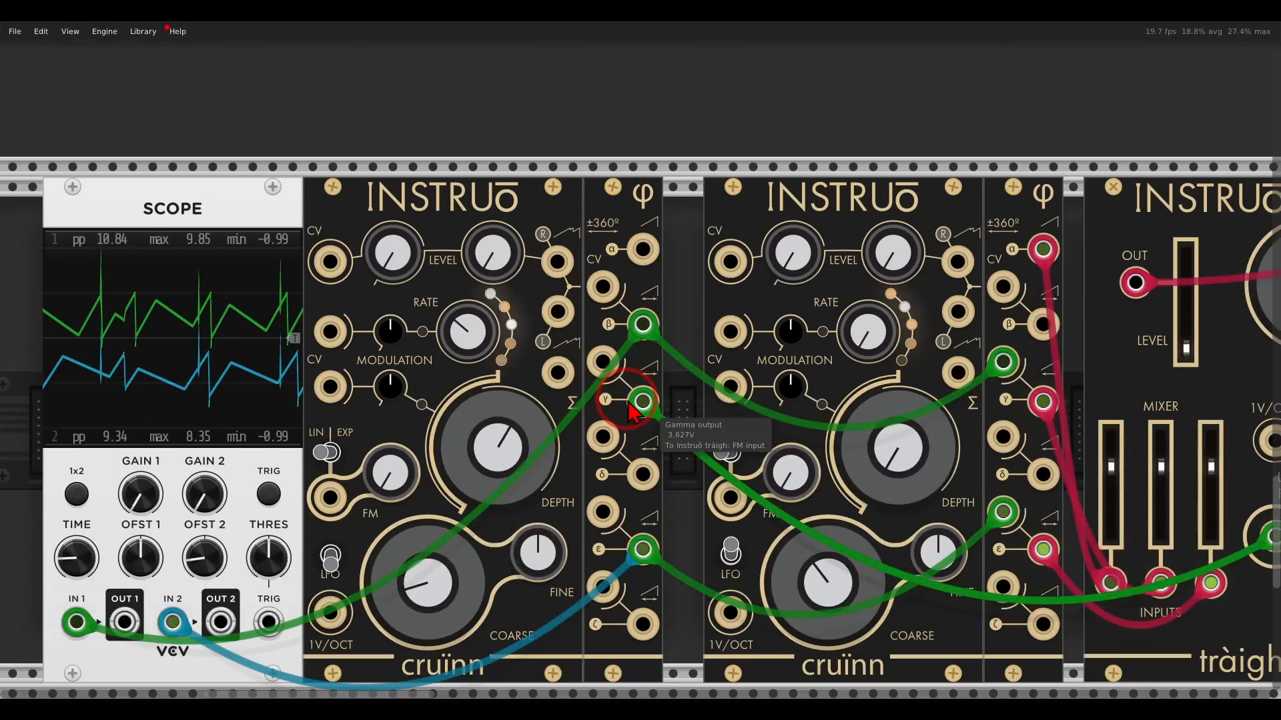
scroll(632, 414, down, 5)
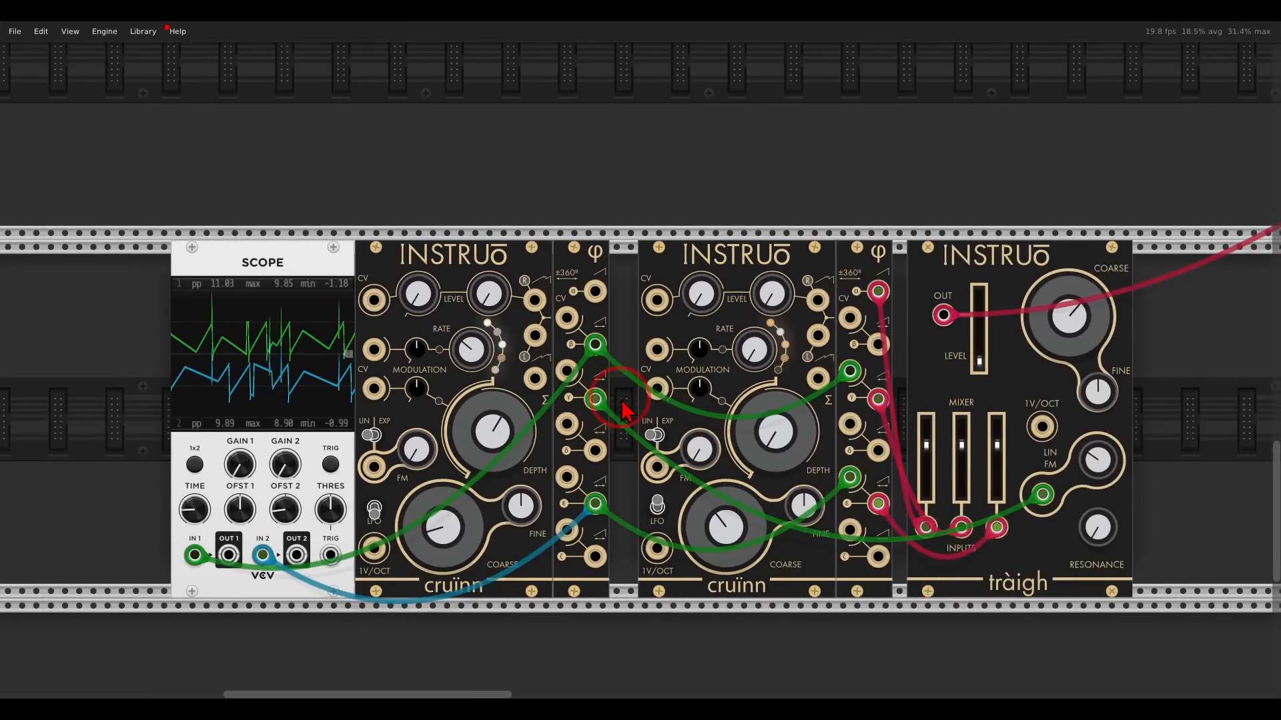
scroll(620, 409, up, 2)
scroll(639, 380, down, 2)
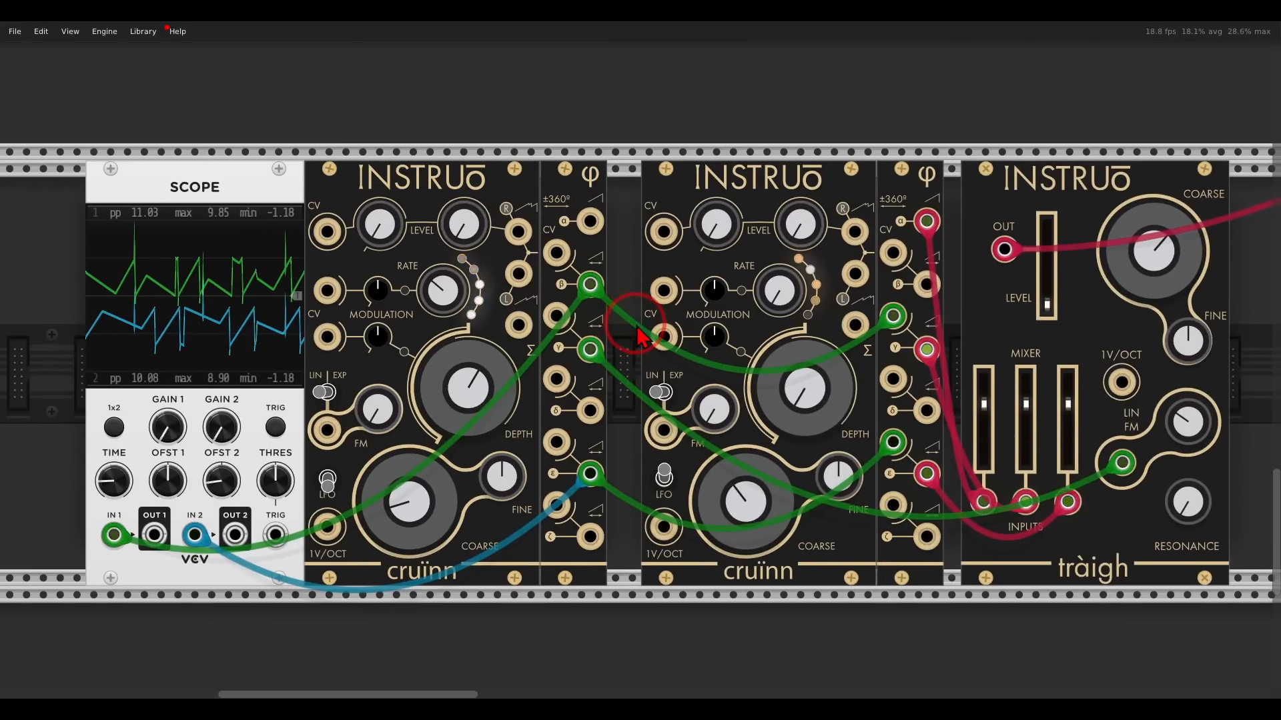
mouse_move(578, 190)
mouse_down()
mouse_move(589, 188)
mouse_move(574, 188)
mouse_up()
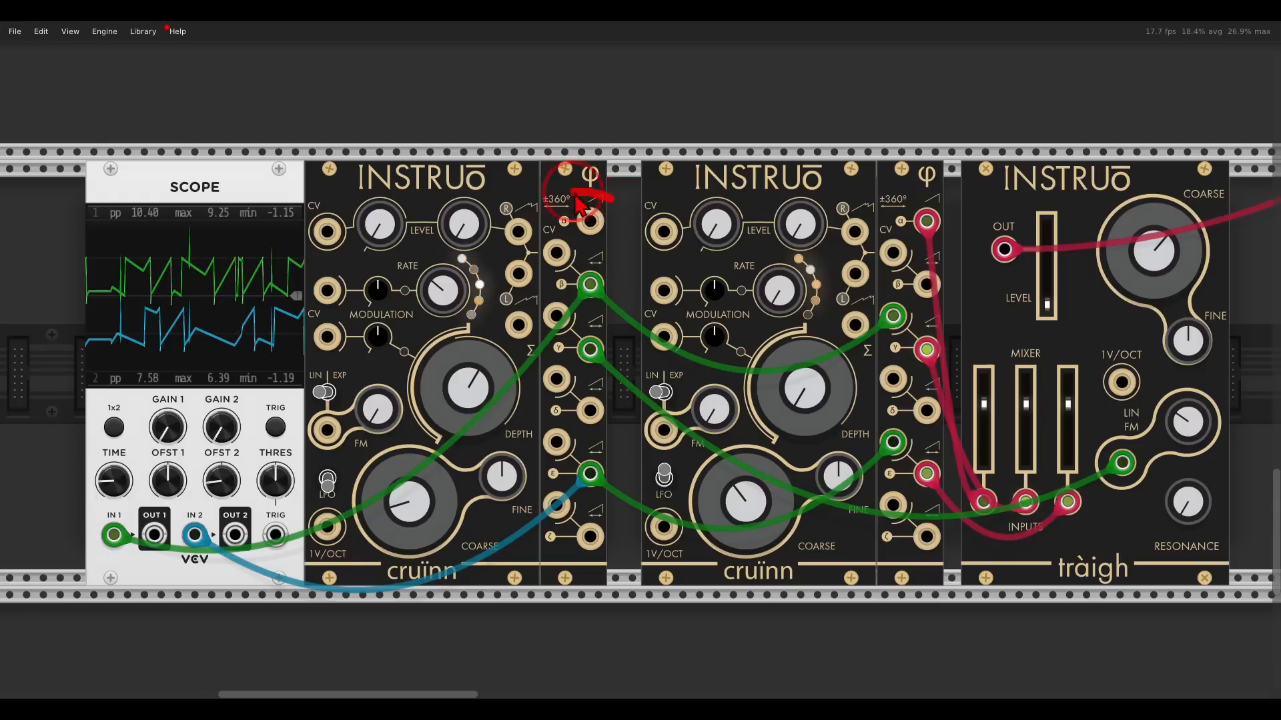
mouse_move(555, 233)
mouse_down()
mouse_move(584, 242)
mouse_move(612, 230)
mouse_move(610, 203)
mouse_up()
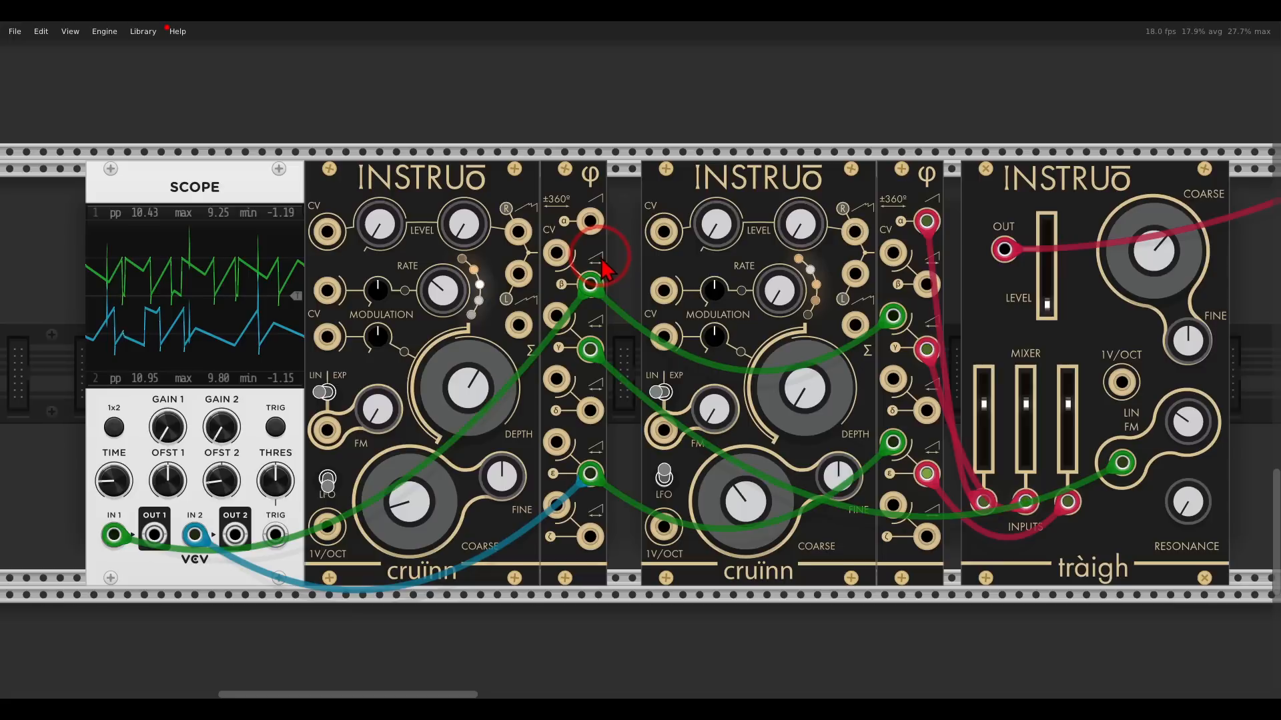
mouse_move(607, 259)
mouse_down()
mouse_move(579, 269)
mouse_move(569, 333)
mouse_move(581, 557)
mouse_move(611, 531)
mouse_move(613, 282)
mouse_up()
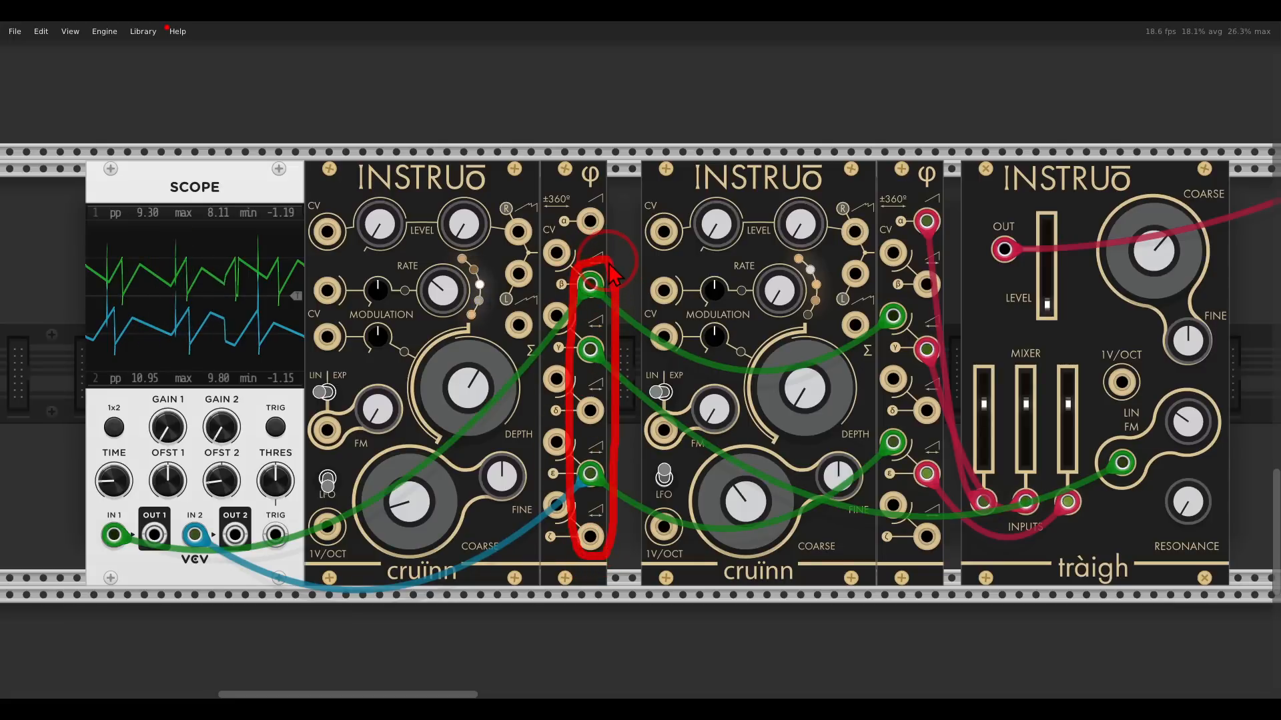
mouse_move(490, 292)
mouse_down()
mouse_move(461, 255)
mouse_move(417, 306)
mouse_move(491, 461)
mouse_move(495, 320)
mouse_move(527, 230)
mouse_move(507, 220)
mouse_move(530, 258)
mouse_up()
drag(499, 266, 534, 267)
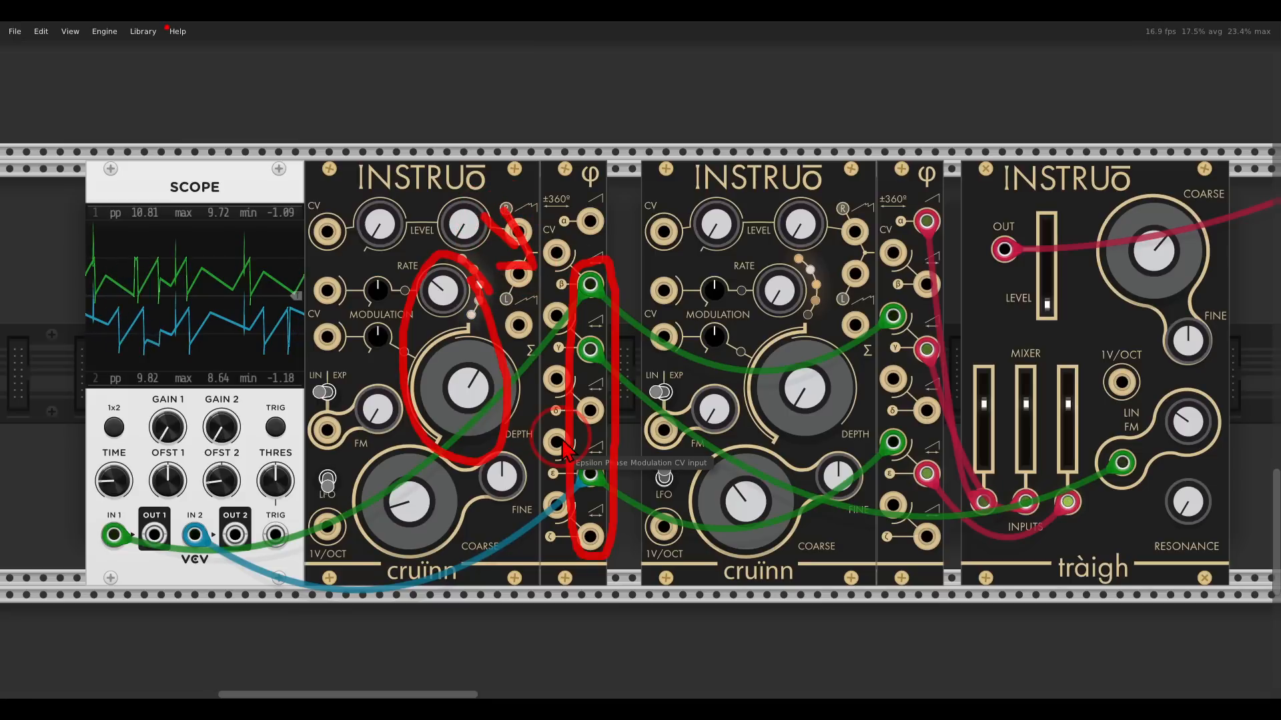
key(Escape)
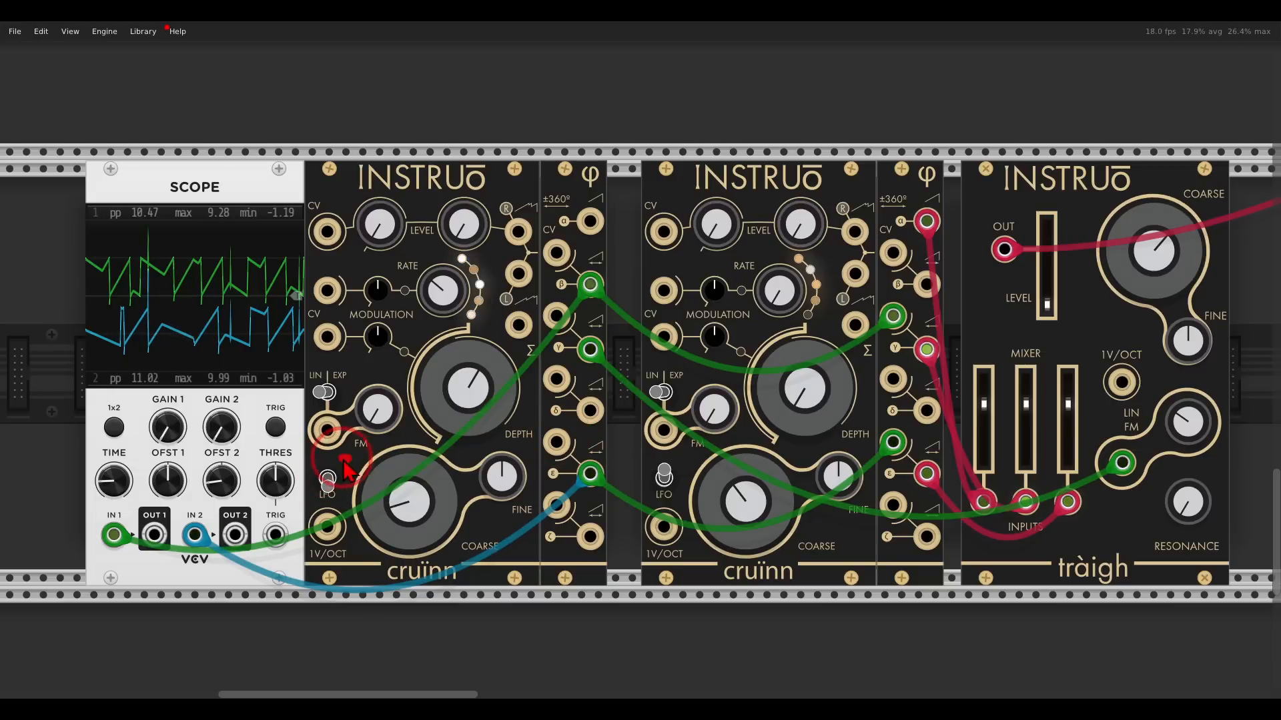
Inspect the scope traces and the second phase module's patched outputs.
mouse_move(344, 460)
mouse_down()
mouse_move(314, 470)
mouse_move(324, 510)
mouse_move(537, 364)
mouse_move(542, 381)
mouse_up()
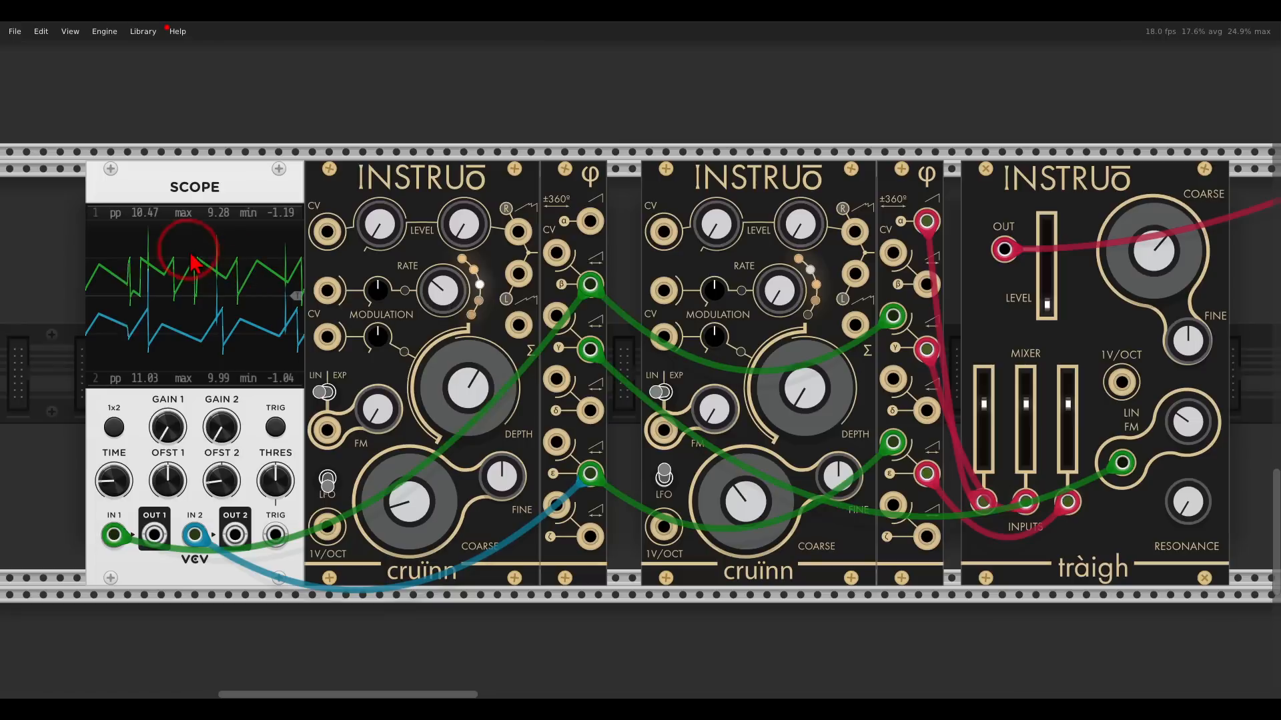
mouse_move(270, 234)
mouse_down()
mouse_move(106, 227)
mouse_move(343, 294)
mouse_move(283, 257)
mouse_up()
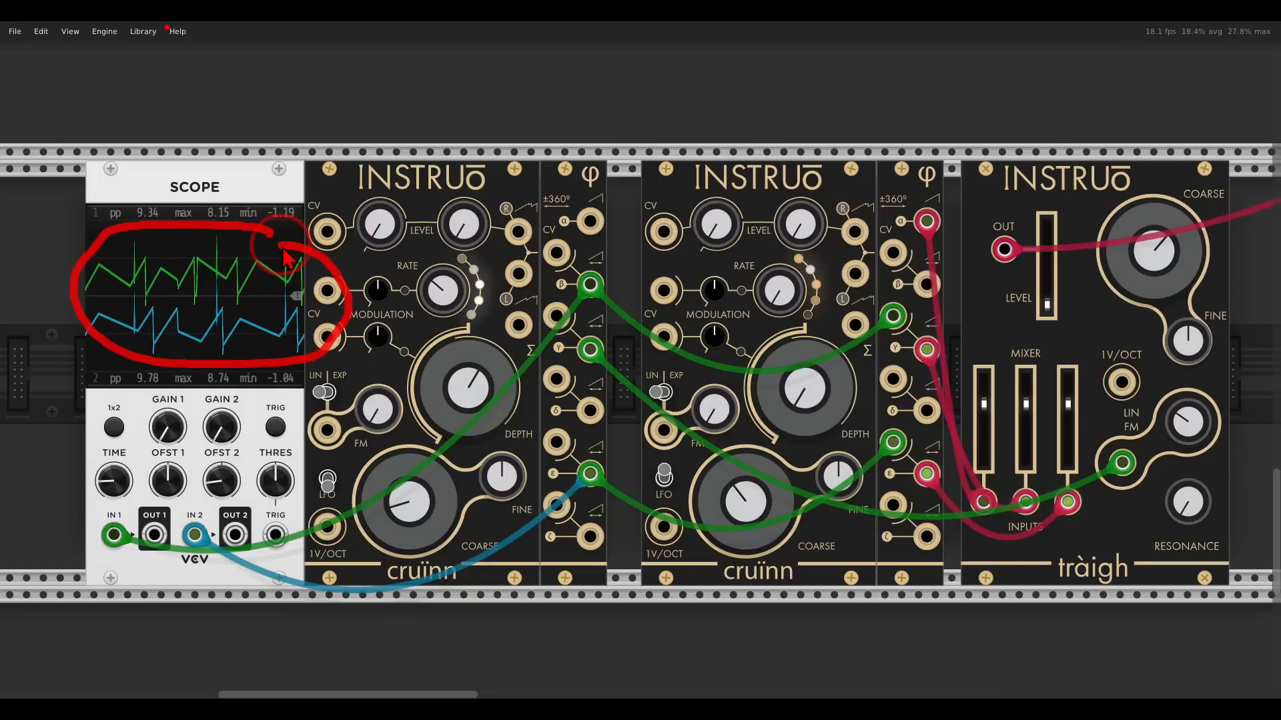
drag(894, 246, 899, 288)
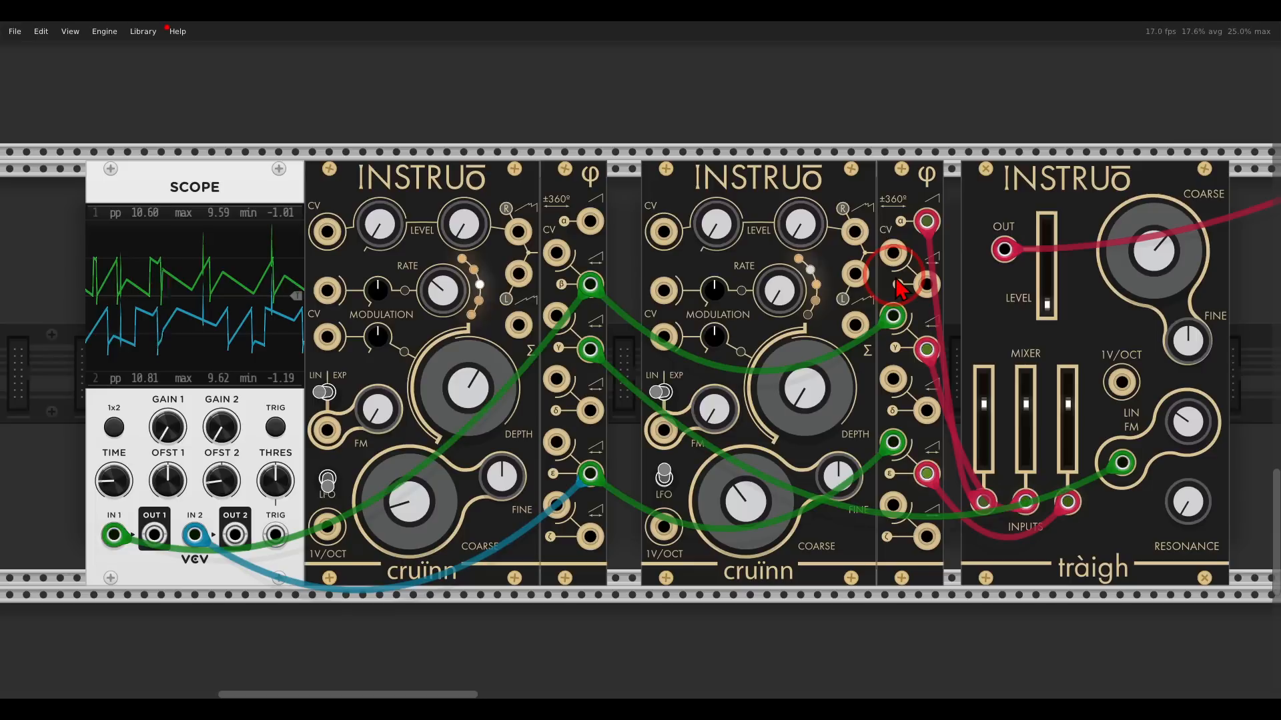
mouse_move(945, 198)
mouse_down()
mouse_move(900, 207)
mouse_move(896, 464)
mouse_move(971, 207)
mouse_move(987, 193)
mouse_move(958, 227)
mouse_up()
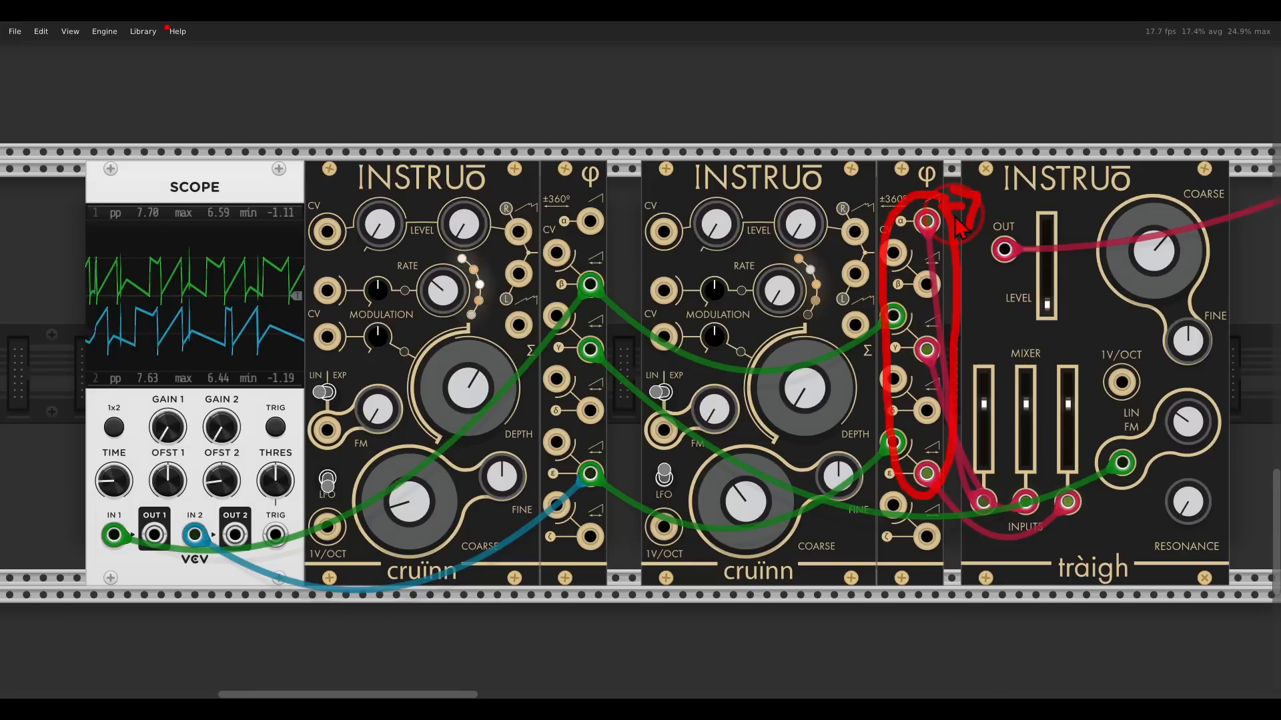
Set the tràigh's output level to about 0.7 and turn its coarse cutoff knob.
mouse_move(1047, 305)
mouse_down()
mouse_move(1057, 254)
mouse_move(1048, 271)
mouse_up()
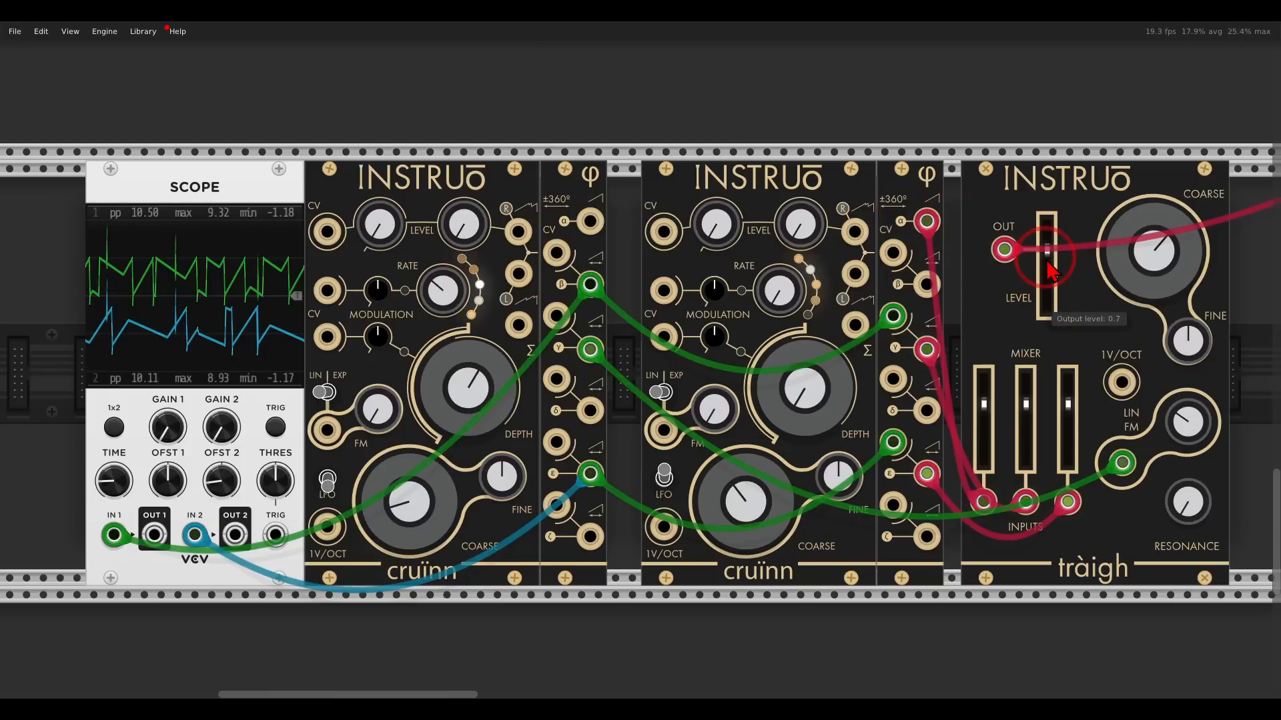
click(462, 244)
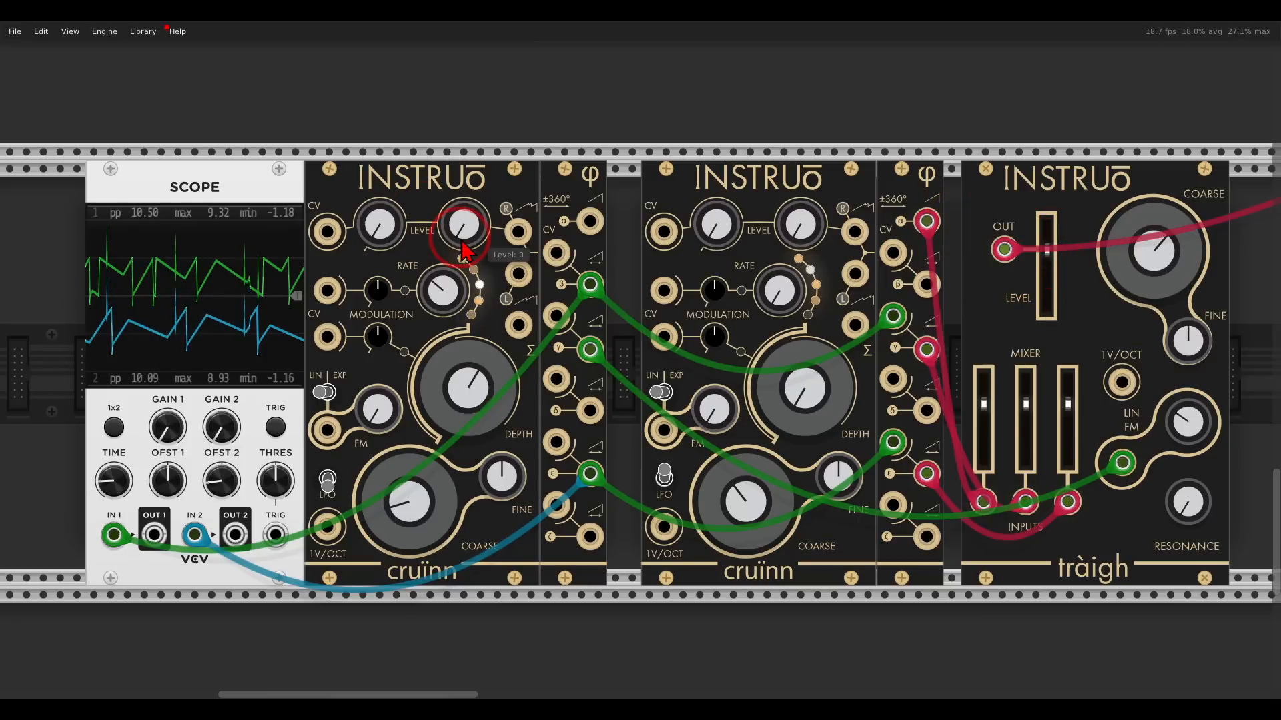
mouse_move(1048, 270)
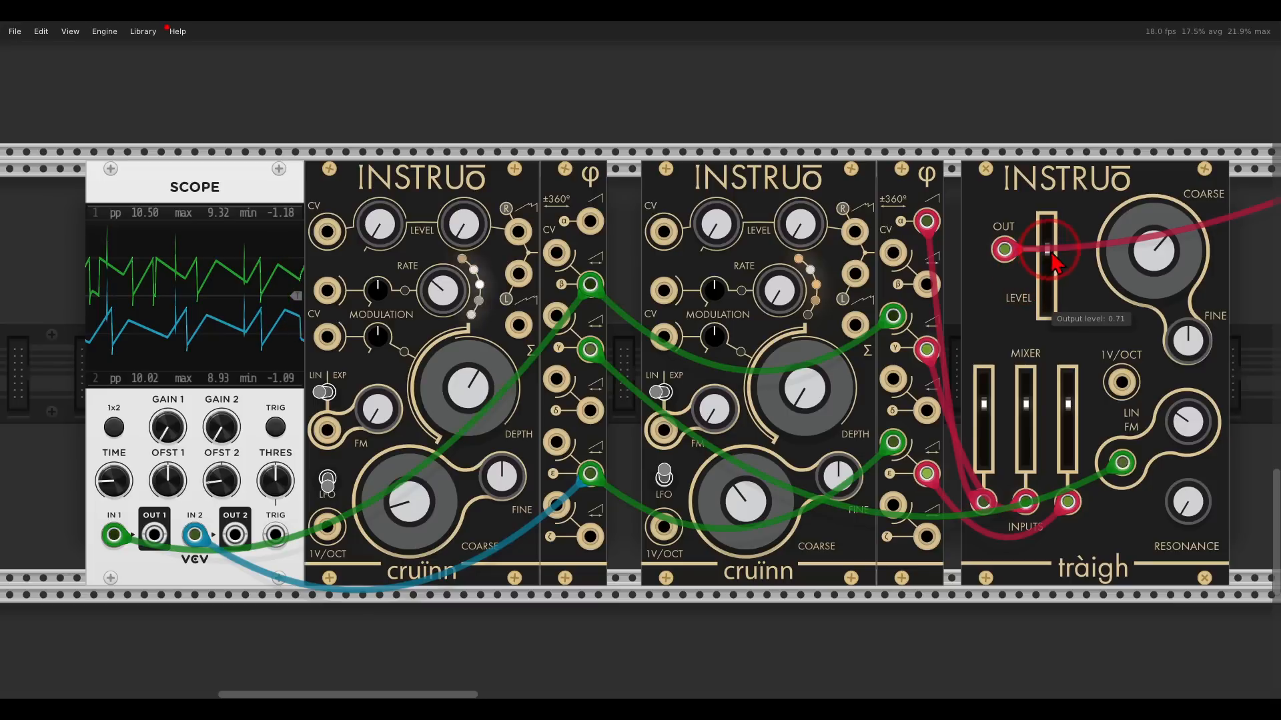
drag(1158, 253, 1157, 288)
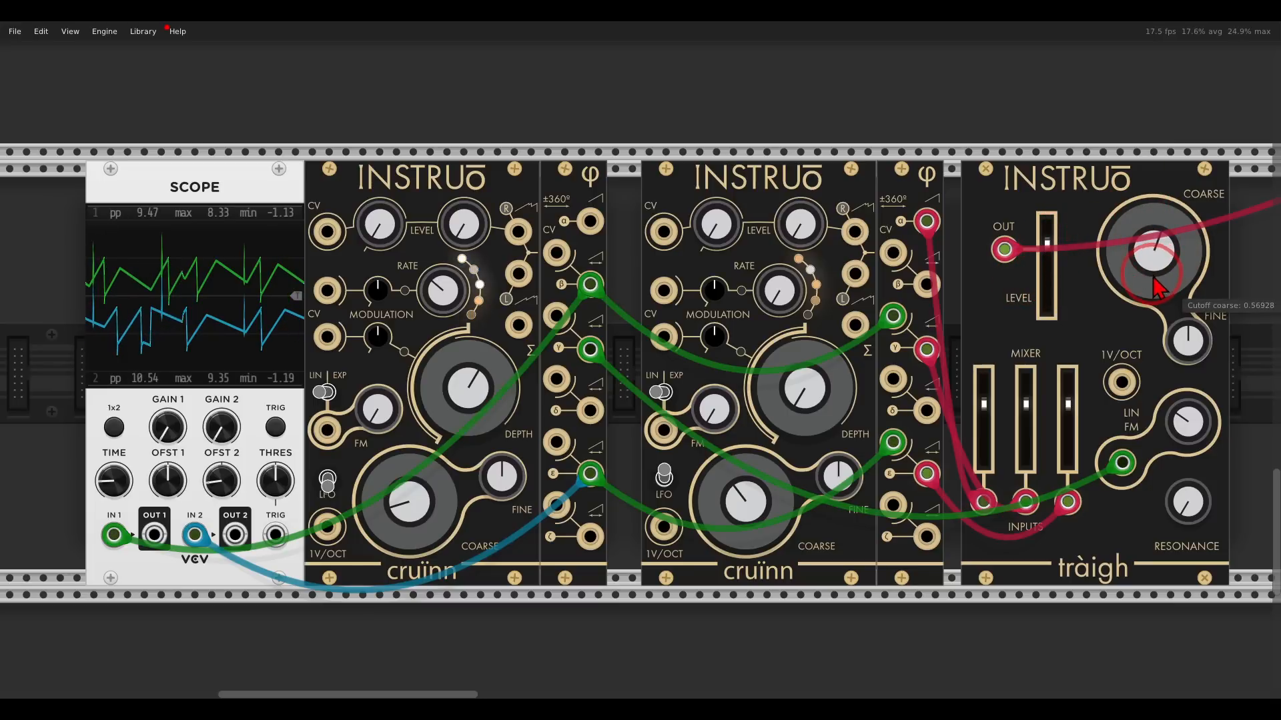
Adjust the cruinn oscillators' Coarse, Depth and Rate knobs.
mouse_move(409, 500)
mouse_down()
mouse_move(402, 409)
mouse_move(417, 490)
mouse_up()
drag(429, 409, 444, 375)
click(438, 291)
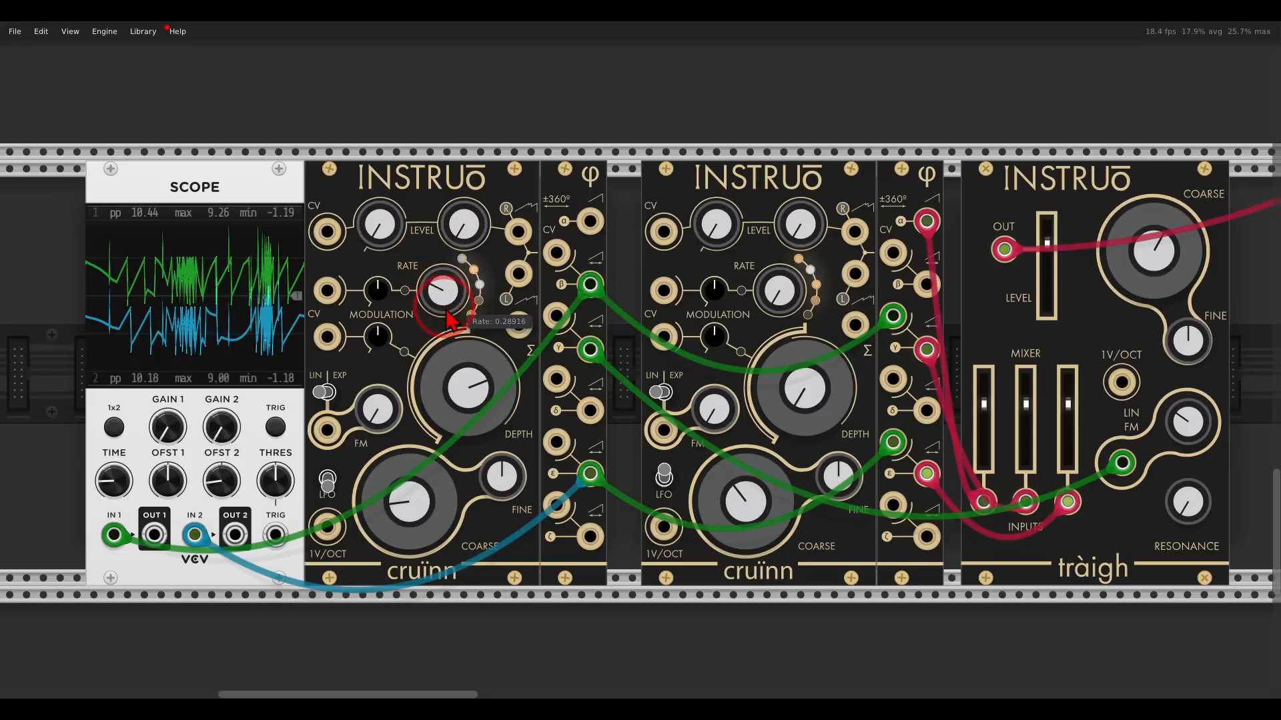
drag(445, 311, 447, 319)
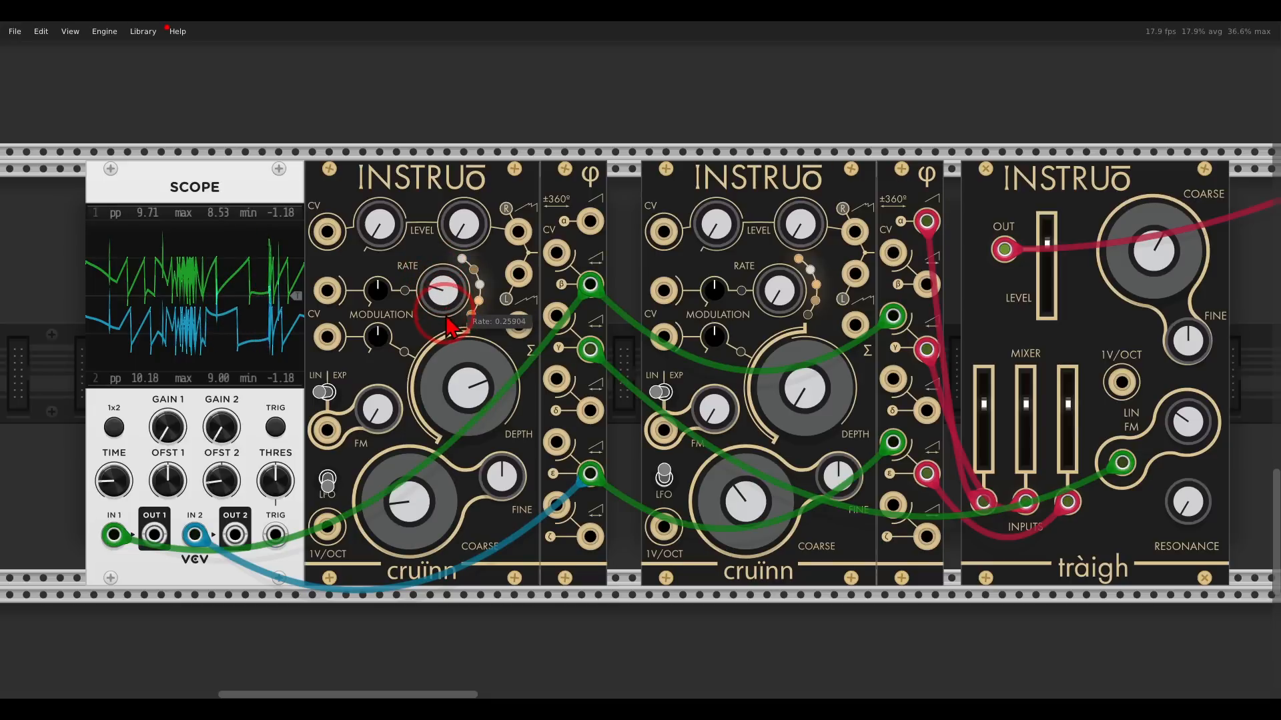
drag(794, 393, 745, 257)
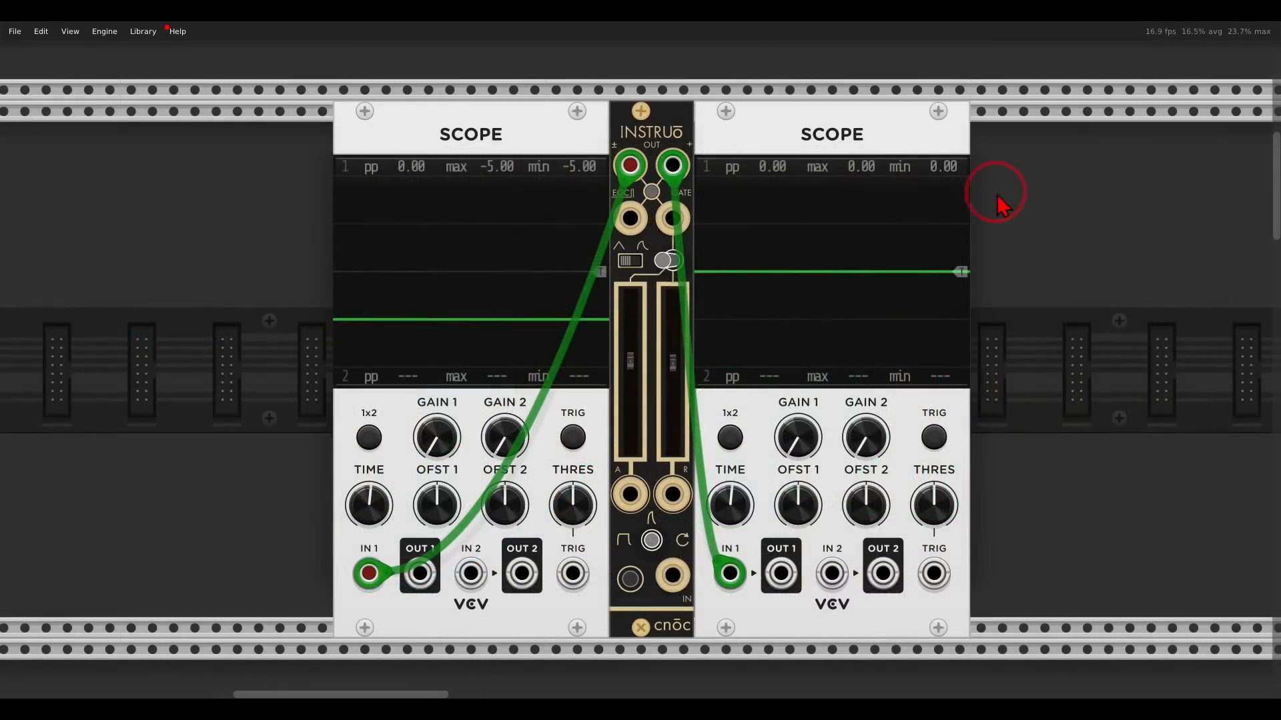
Switch the cnoc envelope's mode toggle and adjust its attack time fader.
click(651, 542)
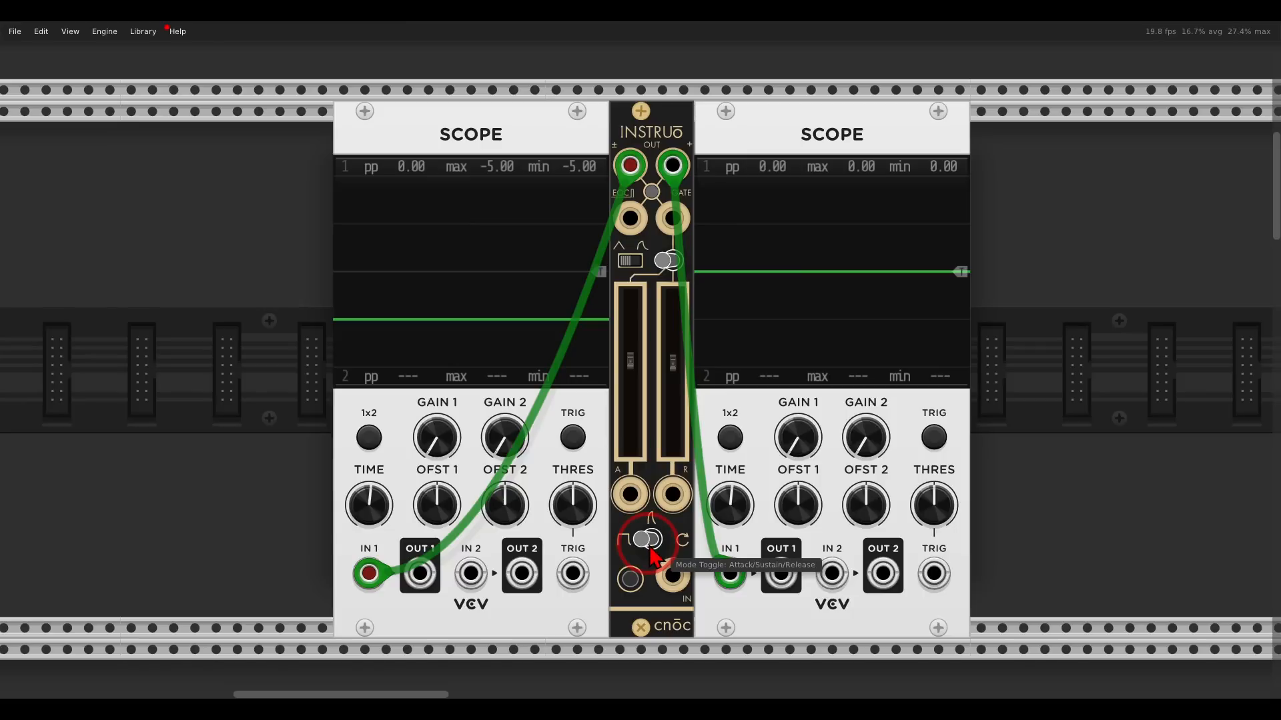
click(651, 541)
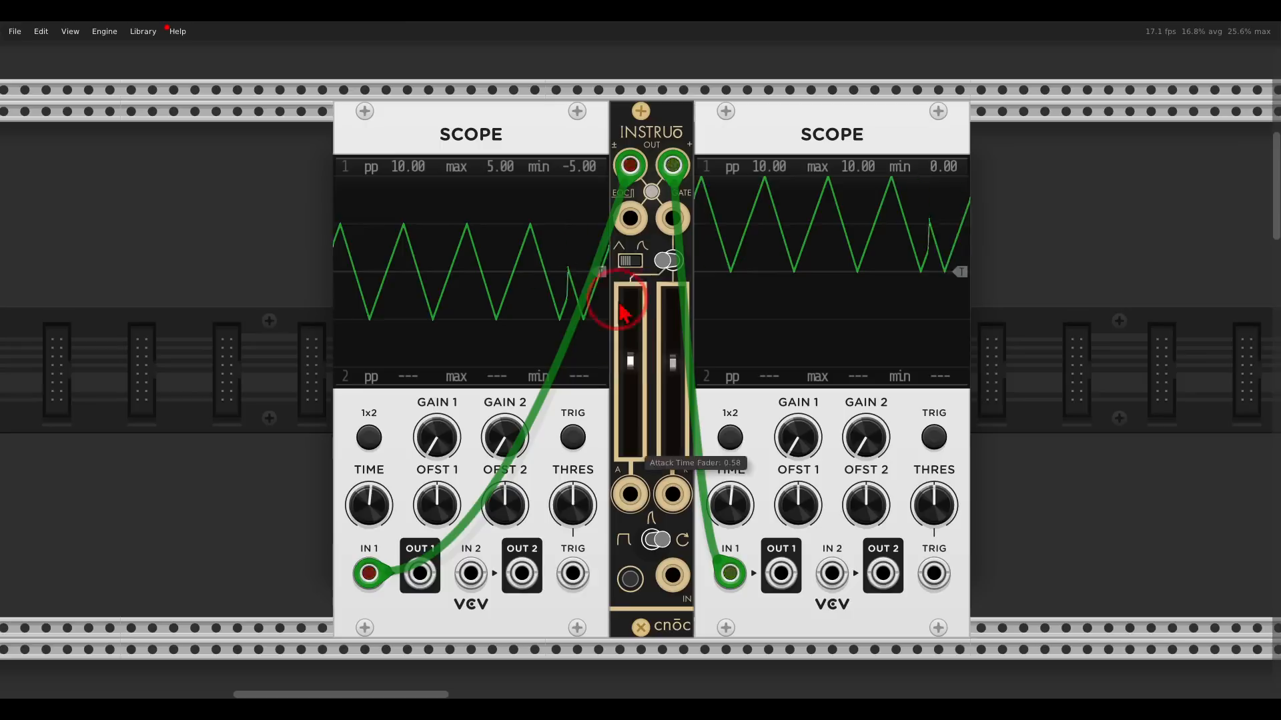
drag(631, 362, 678, 374)
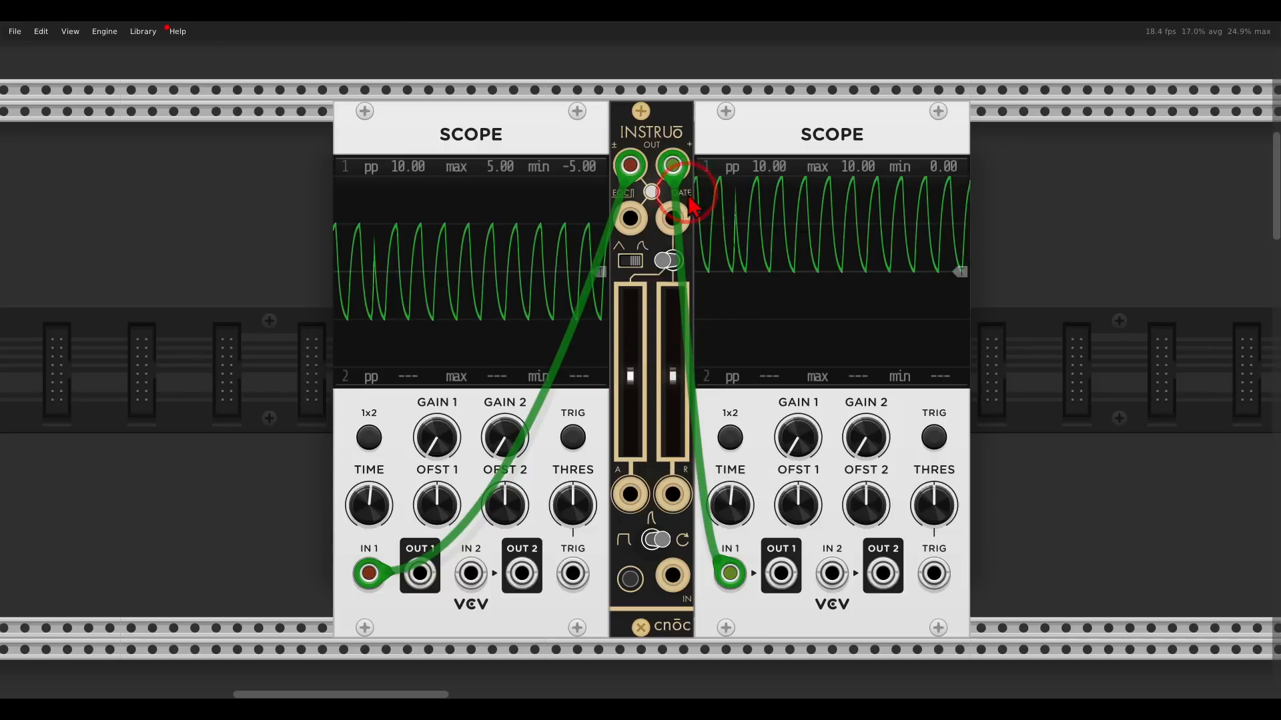
drag(599, 224, 701, 200)
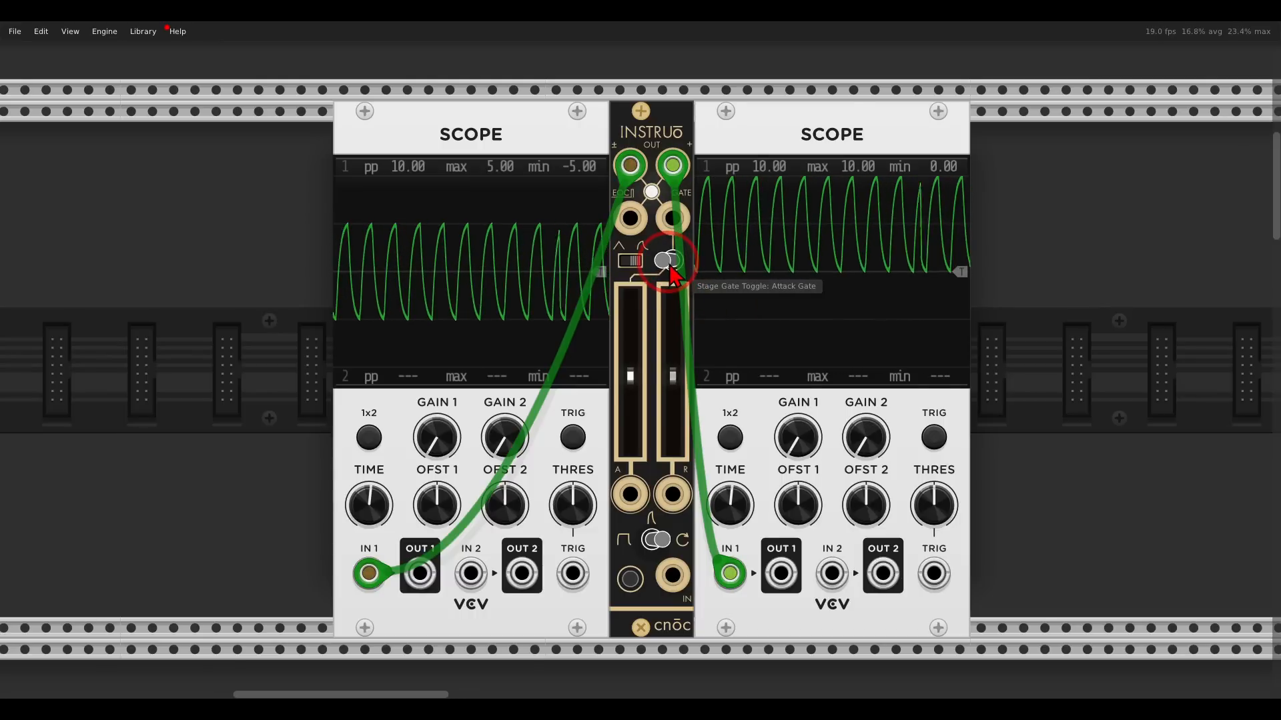
scroll(675, 277, down, 5)
scroll(677, 279, down, 10)
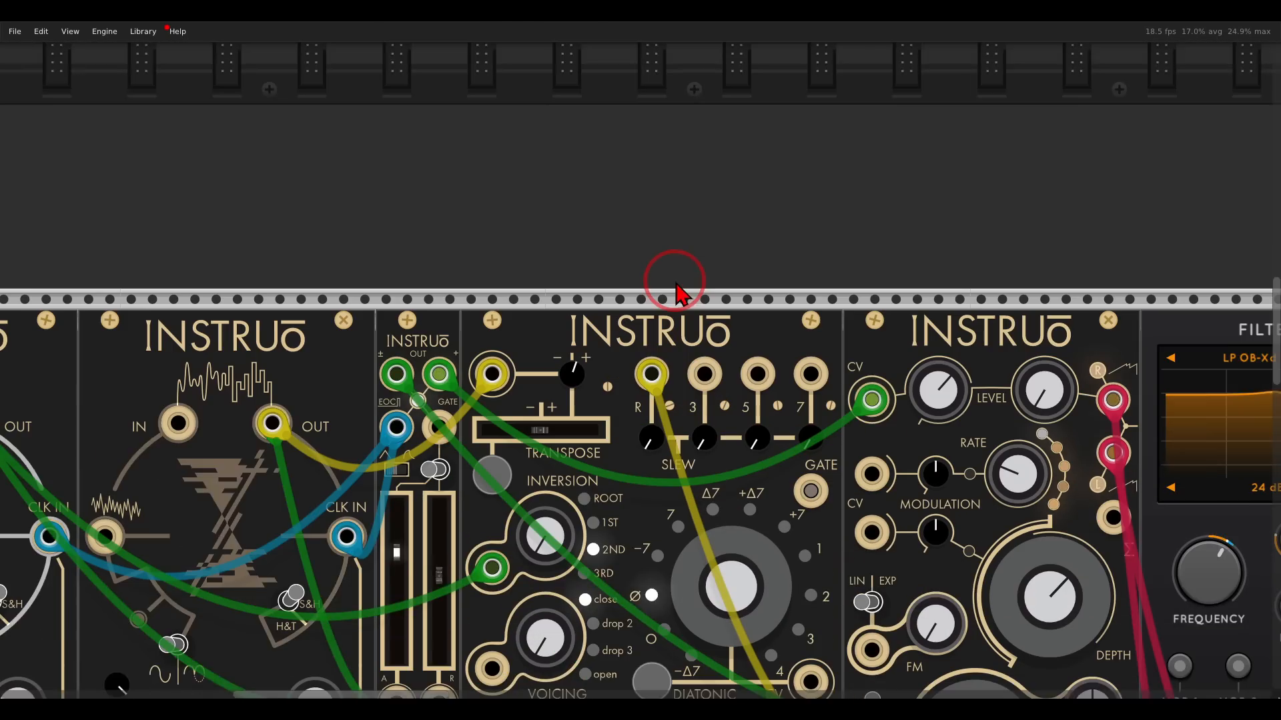
ctrl+scroll(678, 363, down, 6)
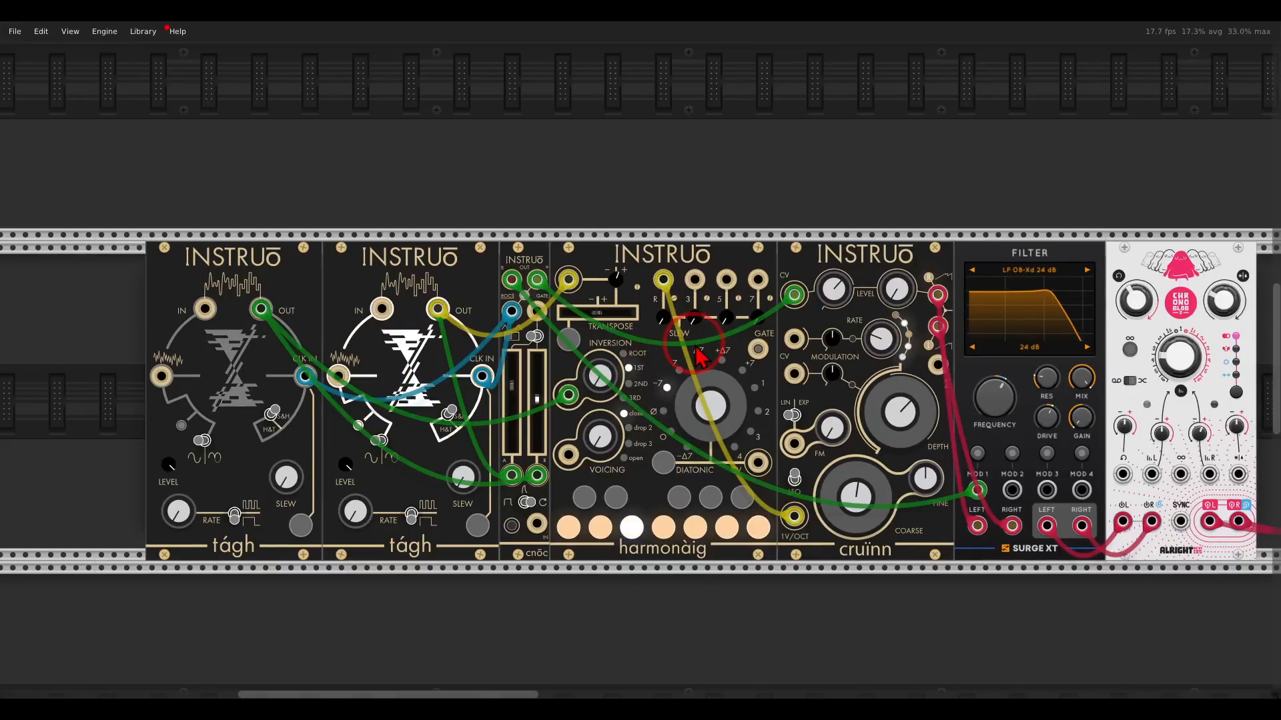
mouse_move(695, 346)
mouse_down()
mouse_move(680, 355)
mouse_move(674, 335)
mouse_up()
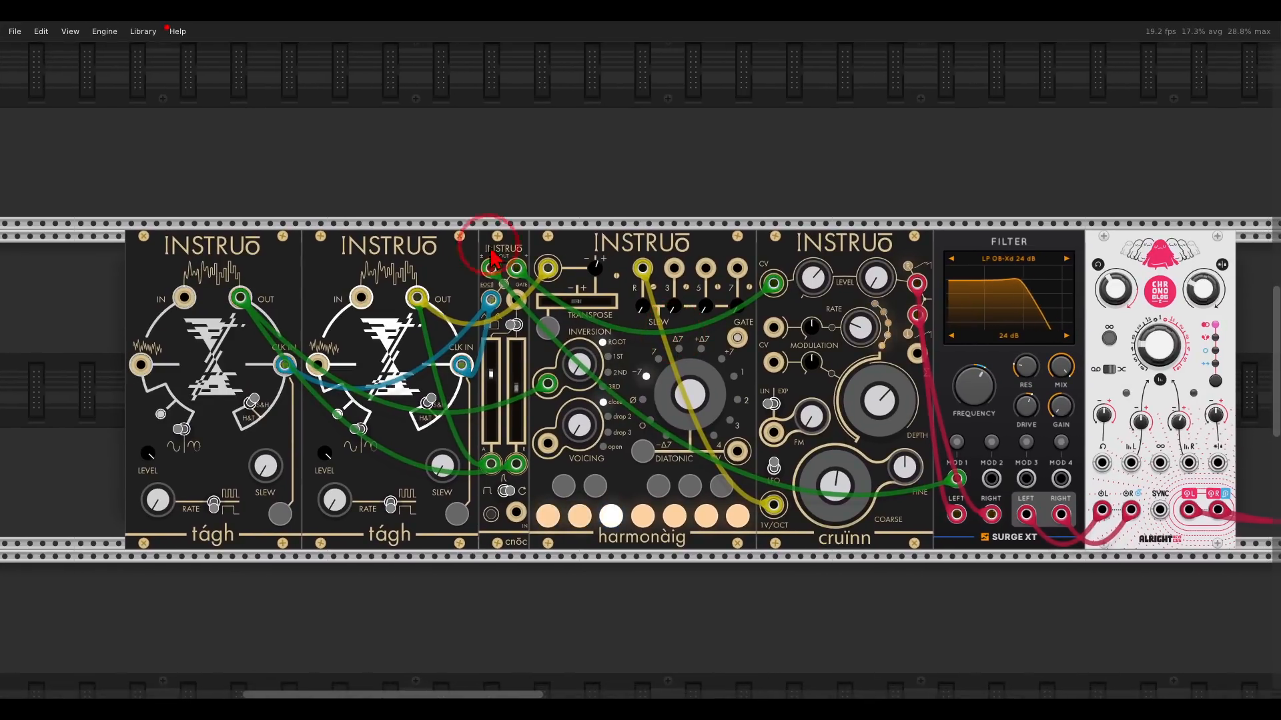
drag(489, 337, 544, 230)
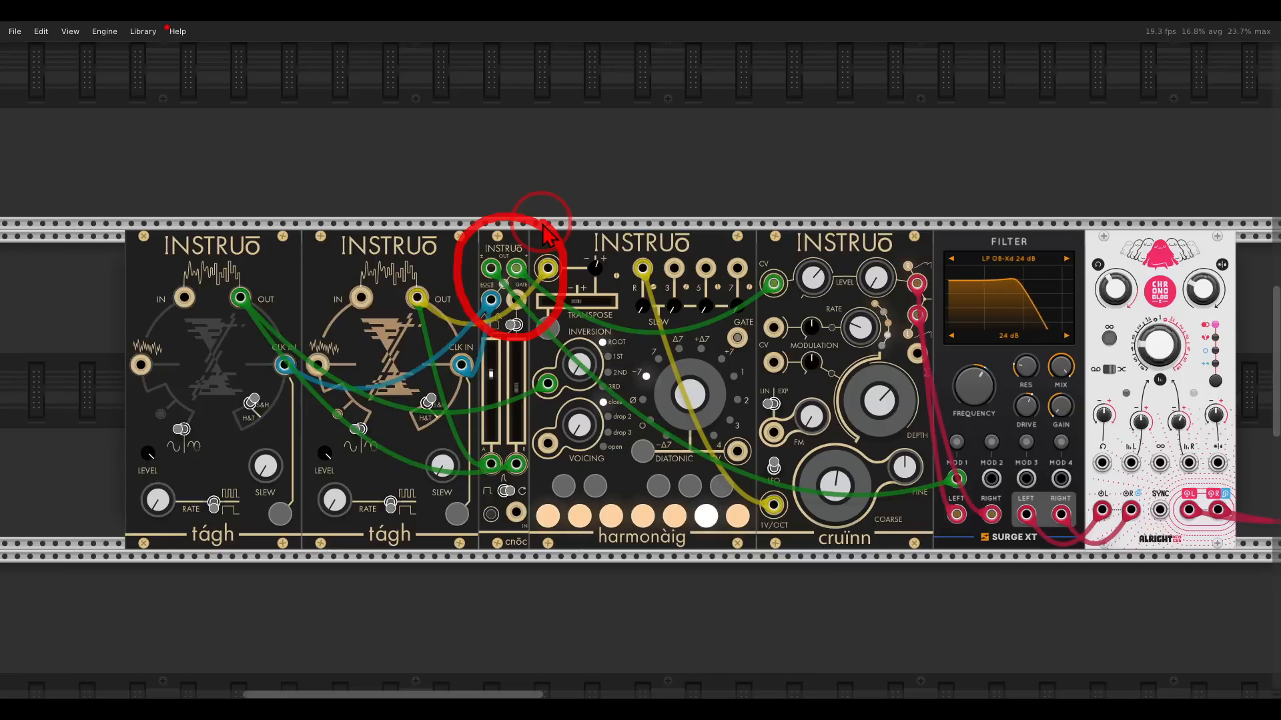
mouse_move(462, 267)
mouse_down()
mouse_move(281, 193)
mouse_move(255, 198)
mouse_up()
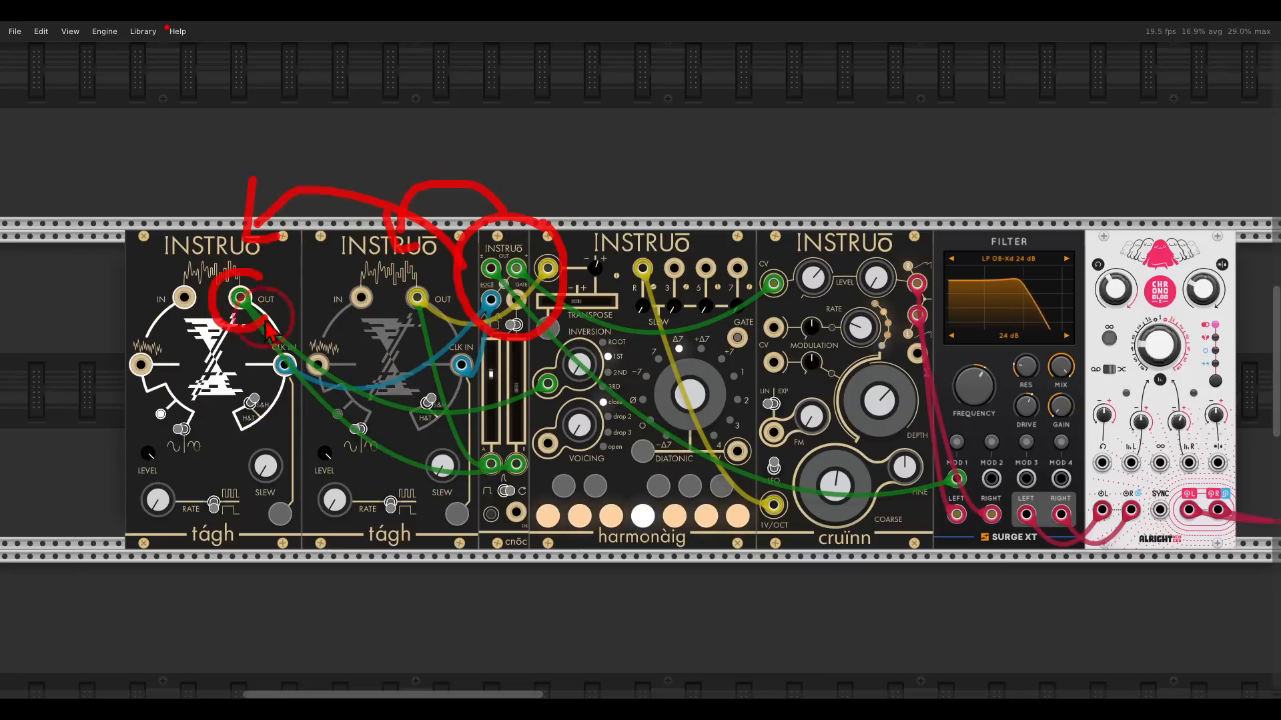
mouse_move(270, 330)
mouse_down()
mouse_move(257, 280)
mouse_move(436, 364)
mouse_move(445, 300)
mouse_move(497, 345)
mouse_move(493, 364)
mouse_up()
key(Escape)
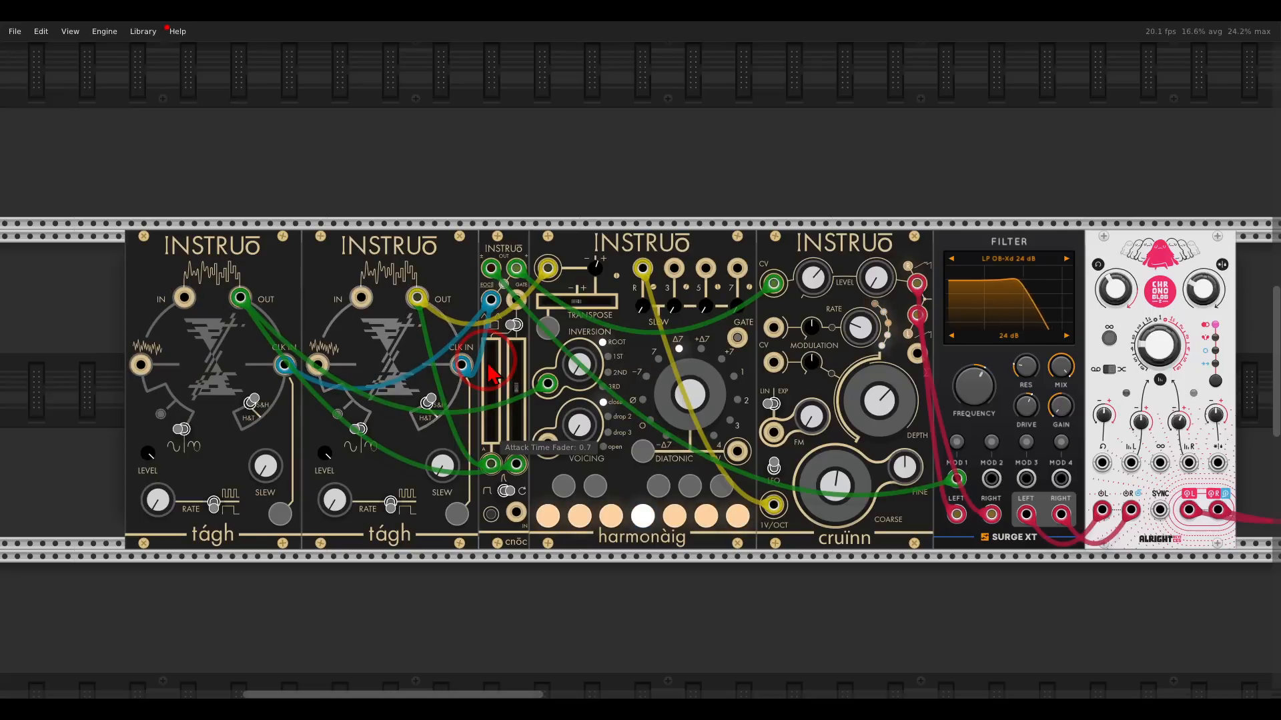
mouse_move(708, 222)
mouse_down()
mouse_move(540, 280)
mouse_move(741, 287)
mouse_move(732, 247)
mouse_up()
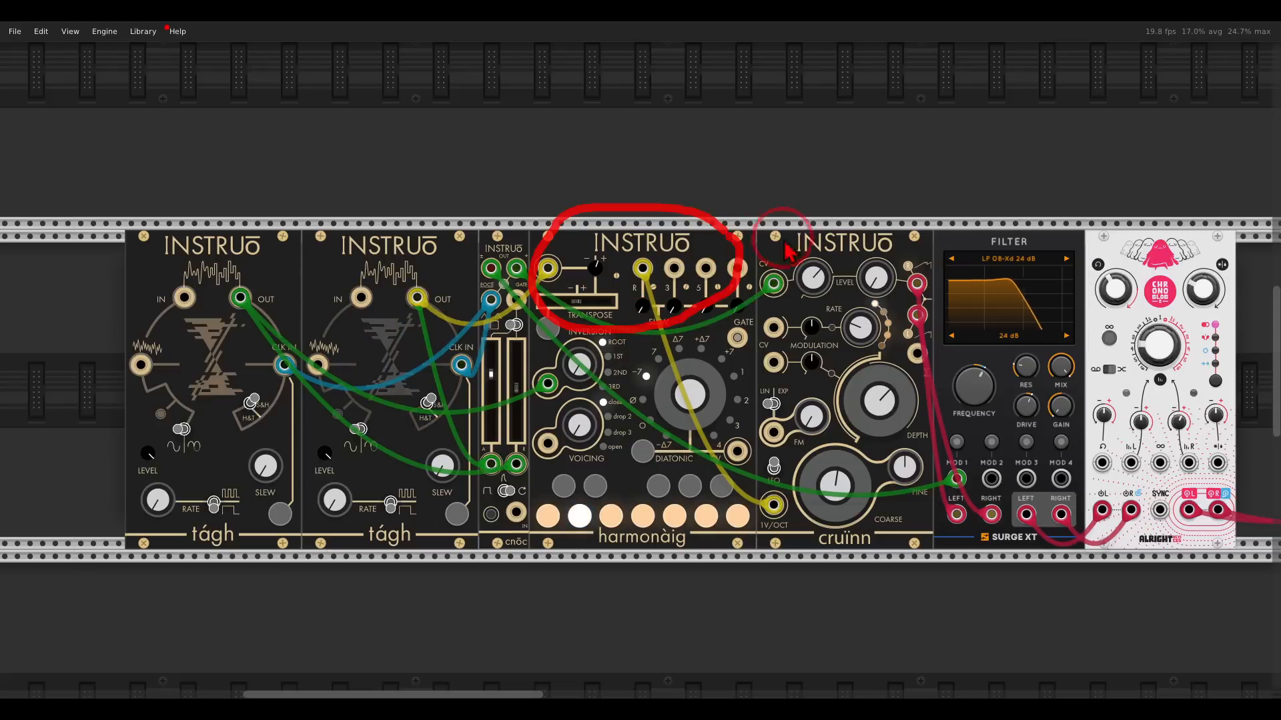
mouse_move(920, 226)
mouse_down()
mouse_move(887, 204)
mouse_move(734, 273)
mouse_move(909, 327)
mouse_up()
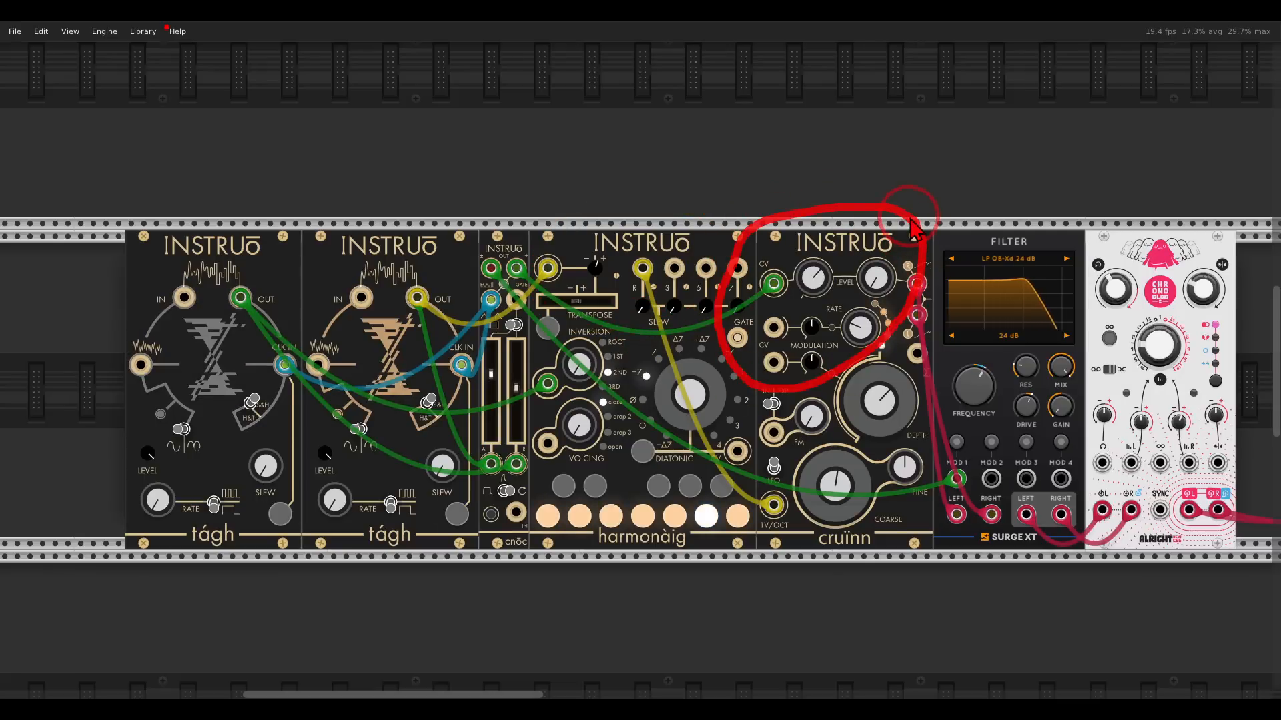
mouse_move(1040, 354)
mouse_down()
mouse_move(1044, 393)
mouse_move(1059, 404)
mouse_move(1024, 307)
mouse_up()
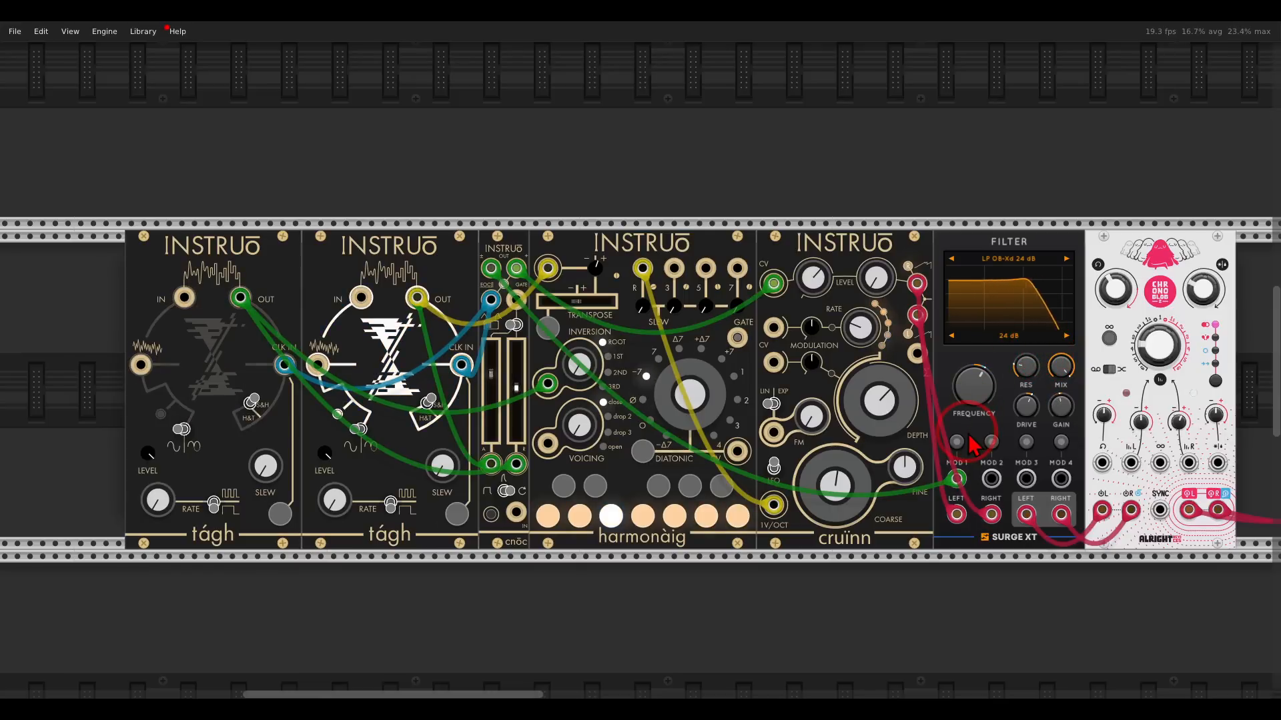
Adjust the cnoc envelope's attack time fader and its release fader.
click(516, 395)
drag(517, 399, 525, 371)
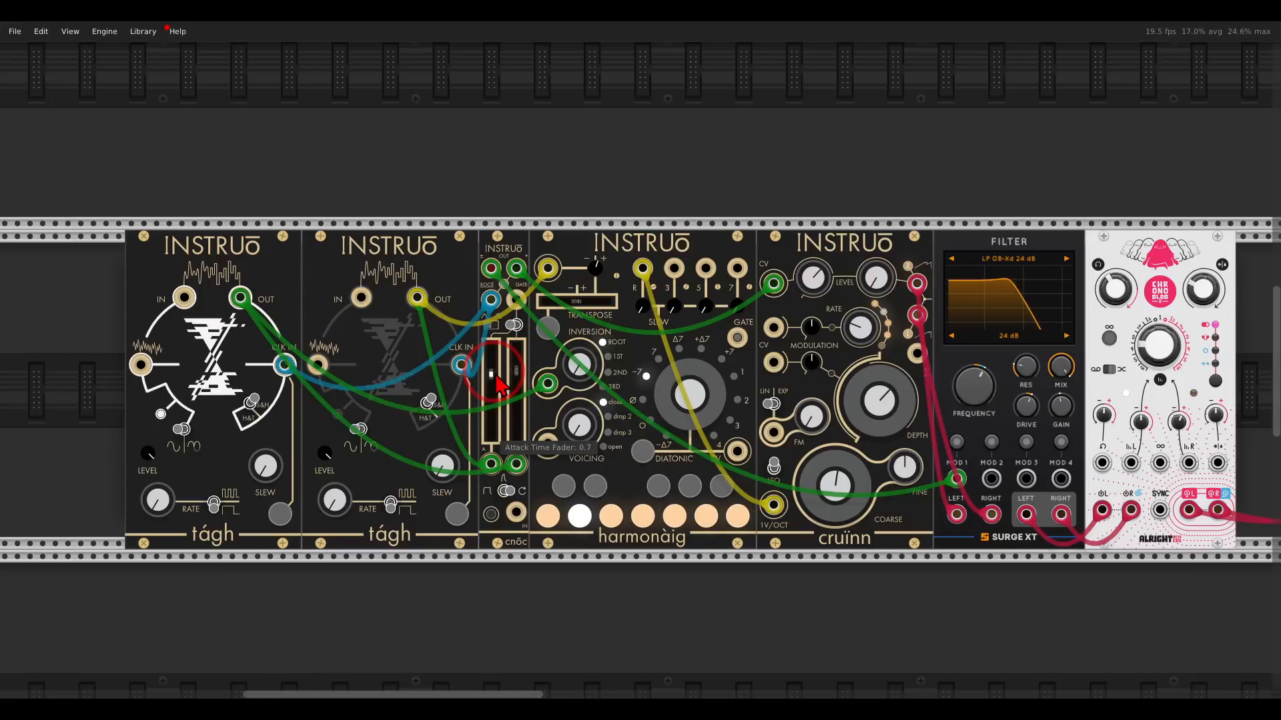
mouse_move(499, 385)
mouse_down()
mouse_move(501, 419)
mouse_move(502, 366)
mouse_up()
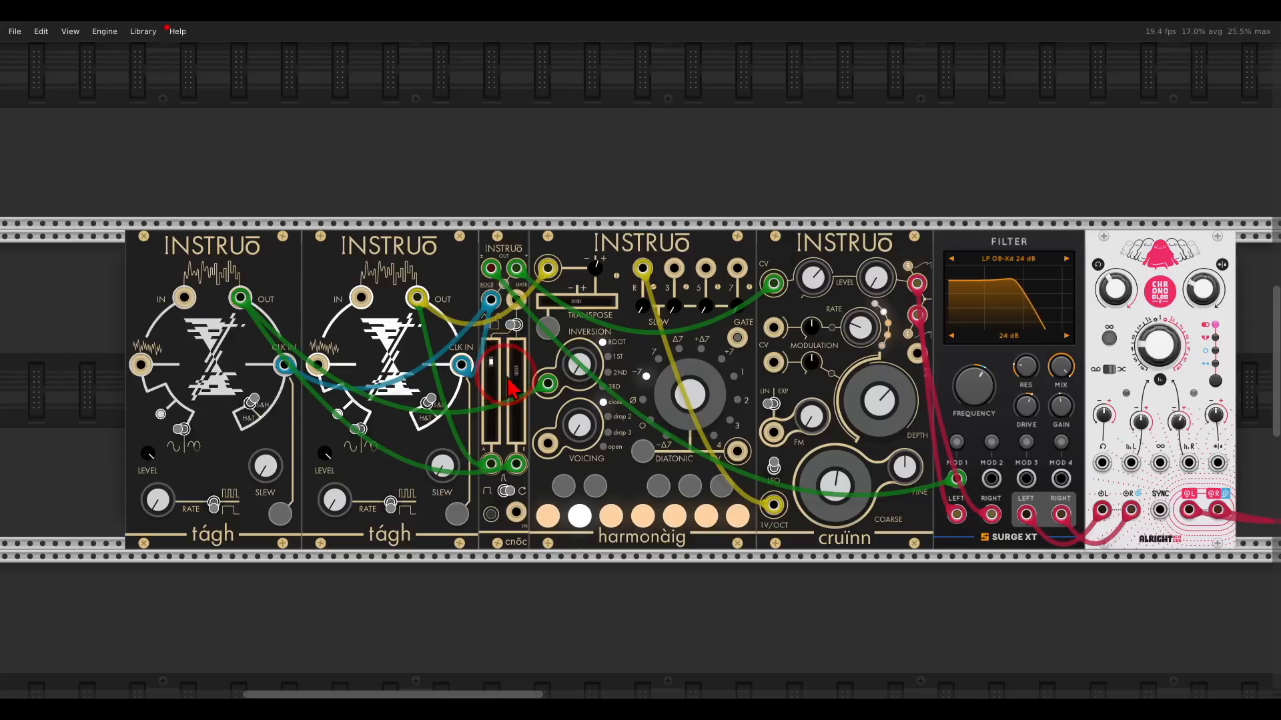
mouse_move(515, 378)
mouse_down()
mouse_move(493, 376)
mouse_move(495, 394)
mouse_move(495, 380)
mouse_up()
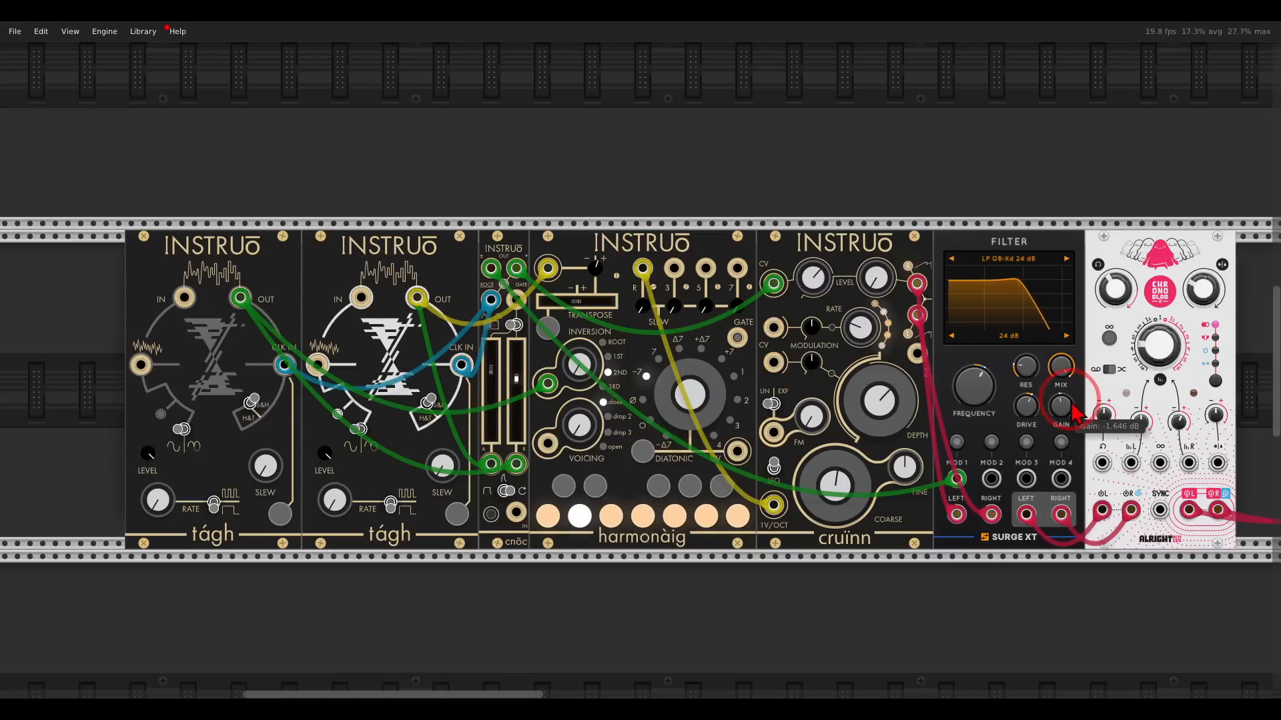
scroll(752, 419, down, 5)
scroll(752, 419, down, 8)
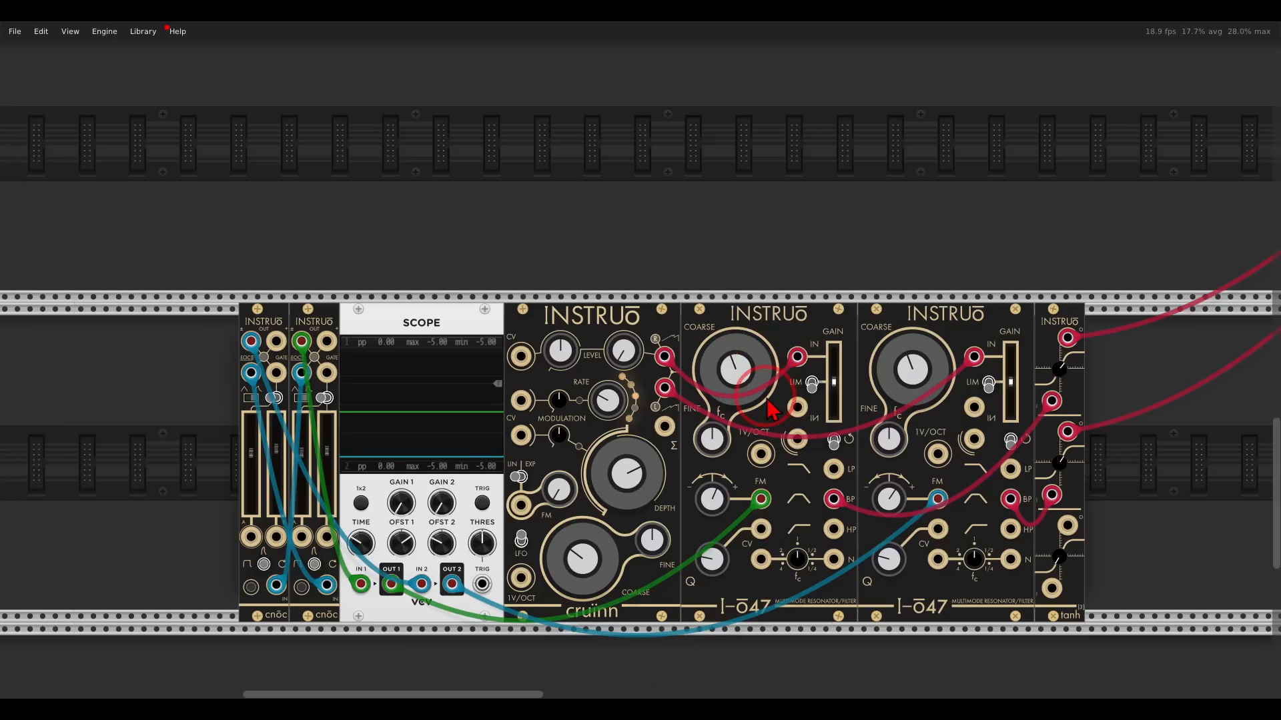
ctrl+scroll(748, 371, up, 2)
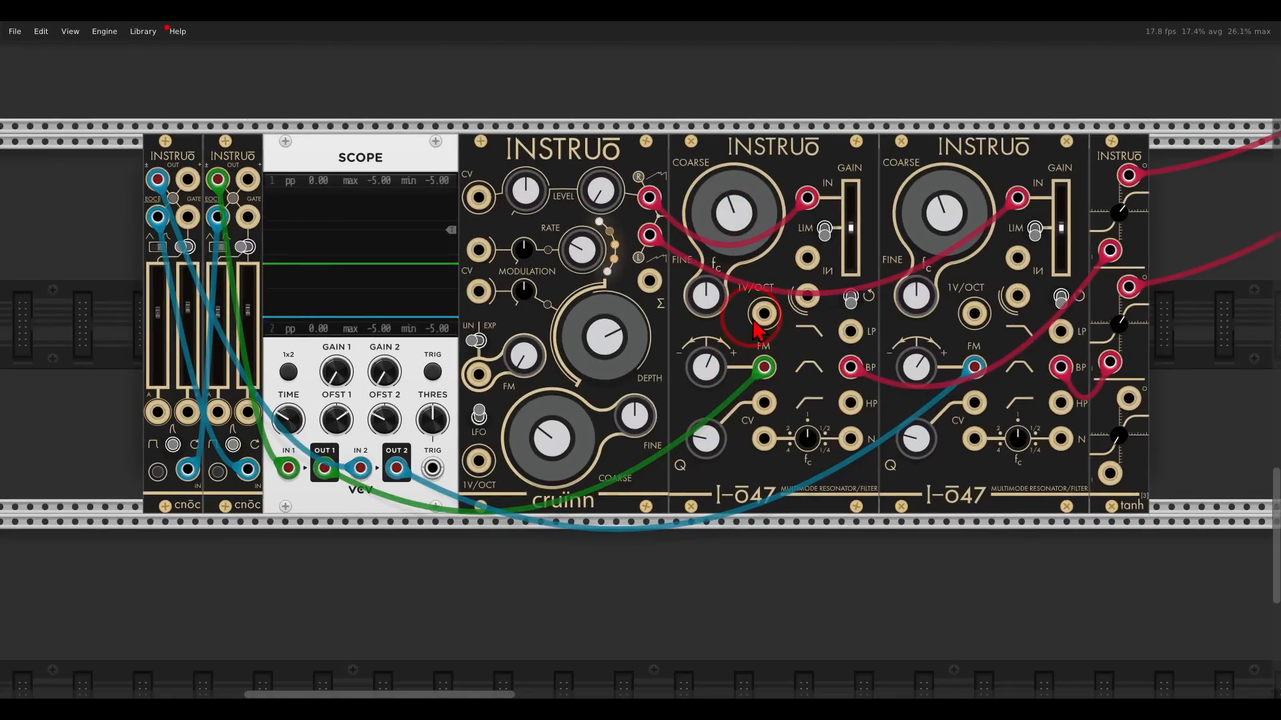
drag(754, 321, 752, 376)
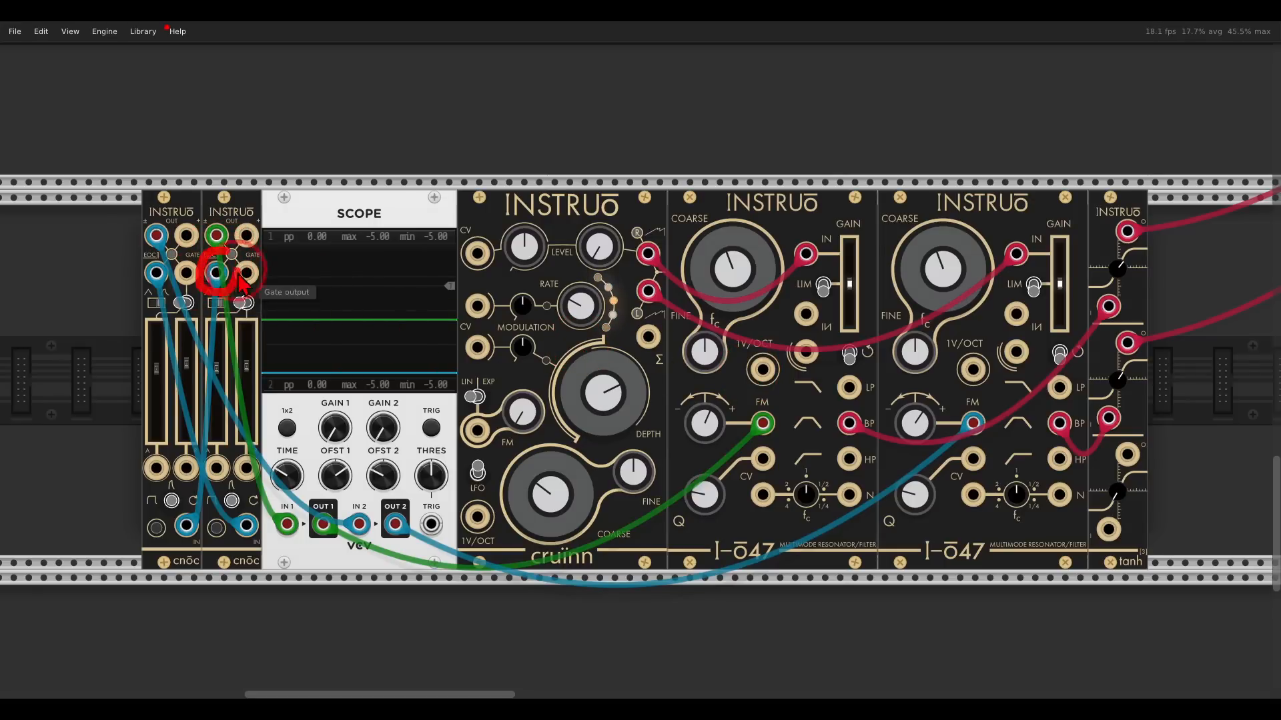
mouse_move(228, 294)
mouse_down()
mouse_move(190, 361)
mouse_move(205, 370)
mouse_up()
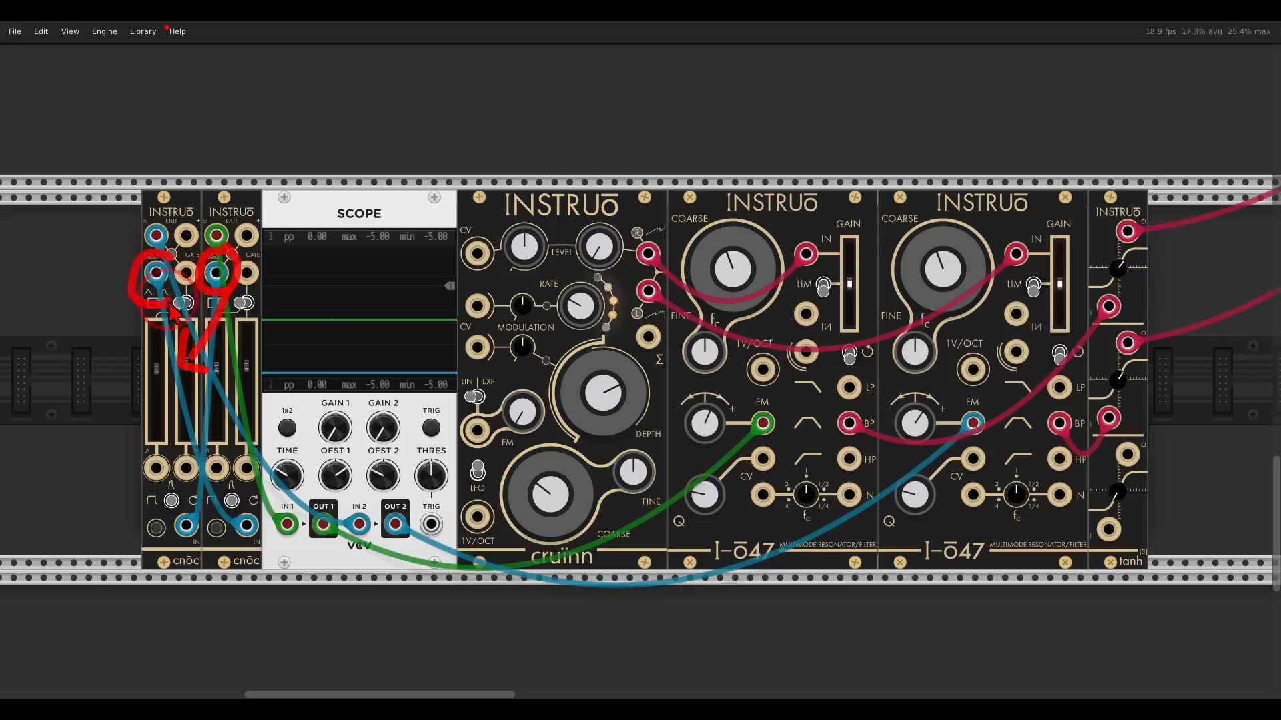
drag(229, 327, 228, 348)
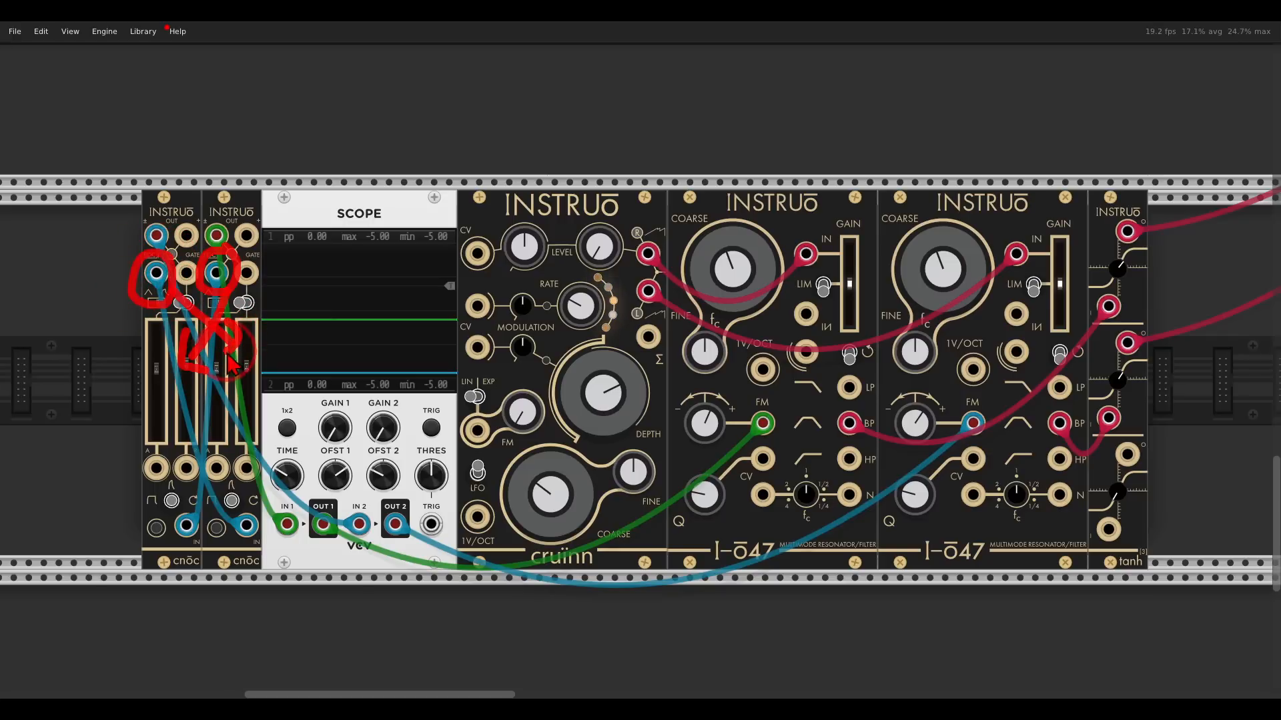
key(Escape)
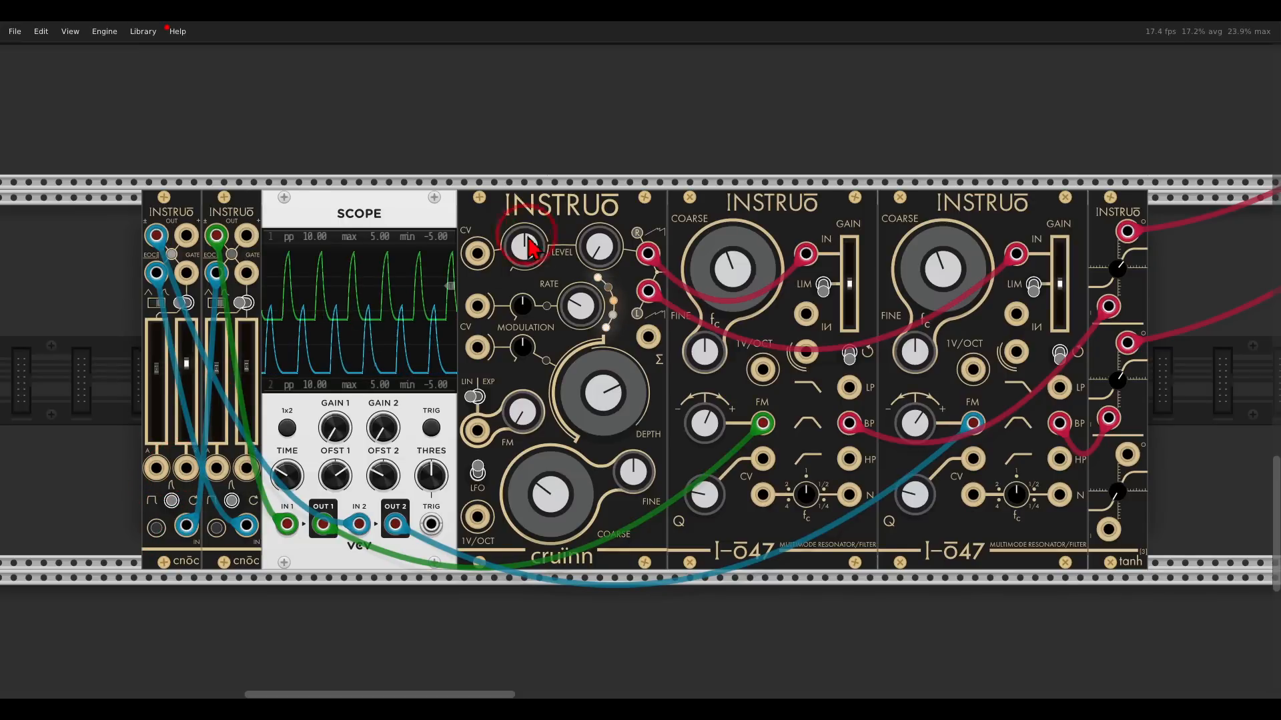
drag(599, 253, 569, 187)
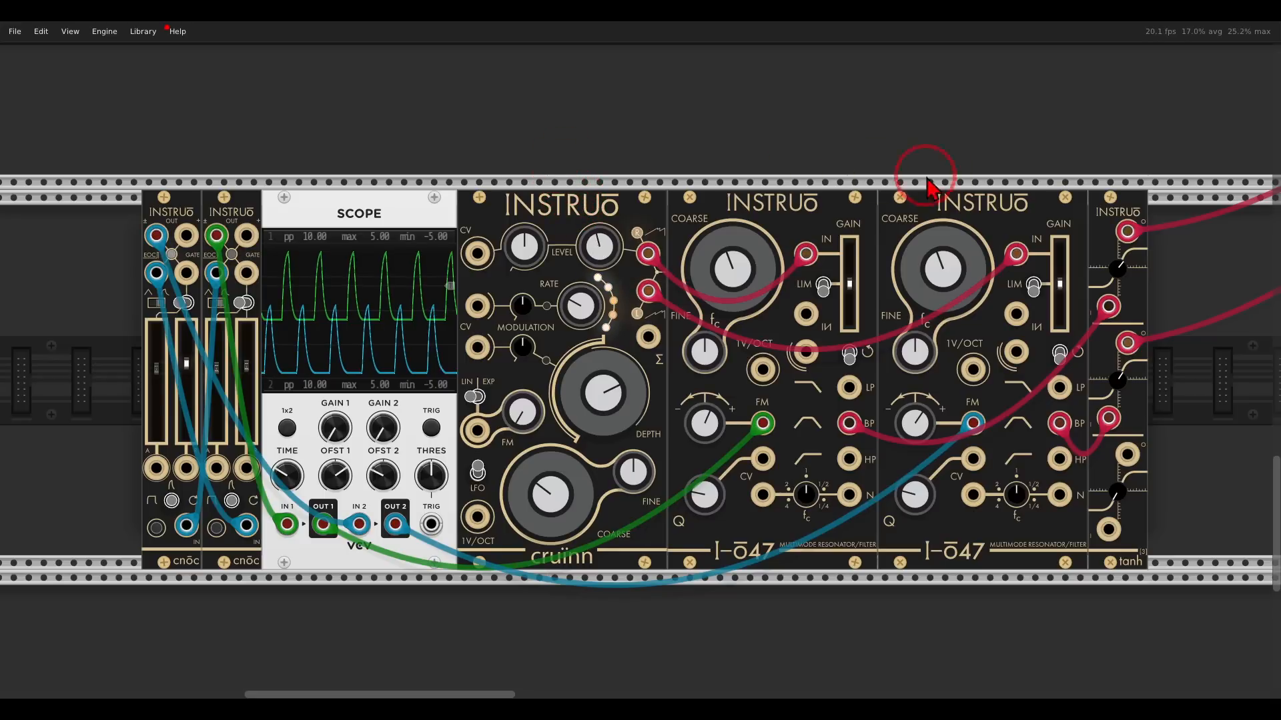
mouse_move(1007, 180)
mouse_down()
mouse_move(921, 158)
mouse_move(968, 256)
mouse_move(1014, 179)
mouse_up()
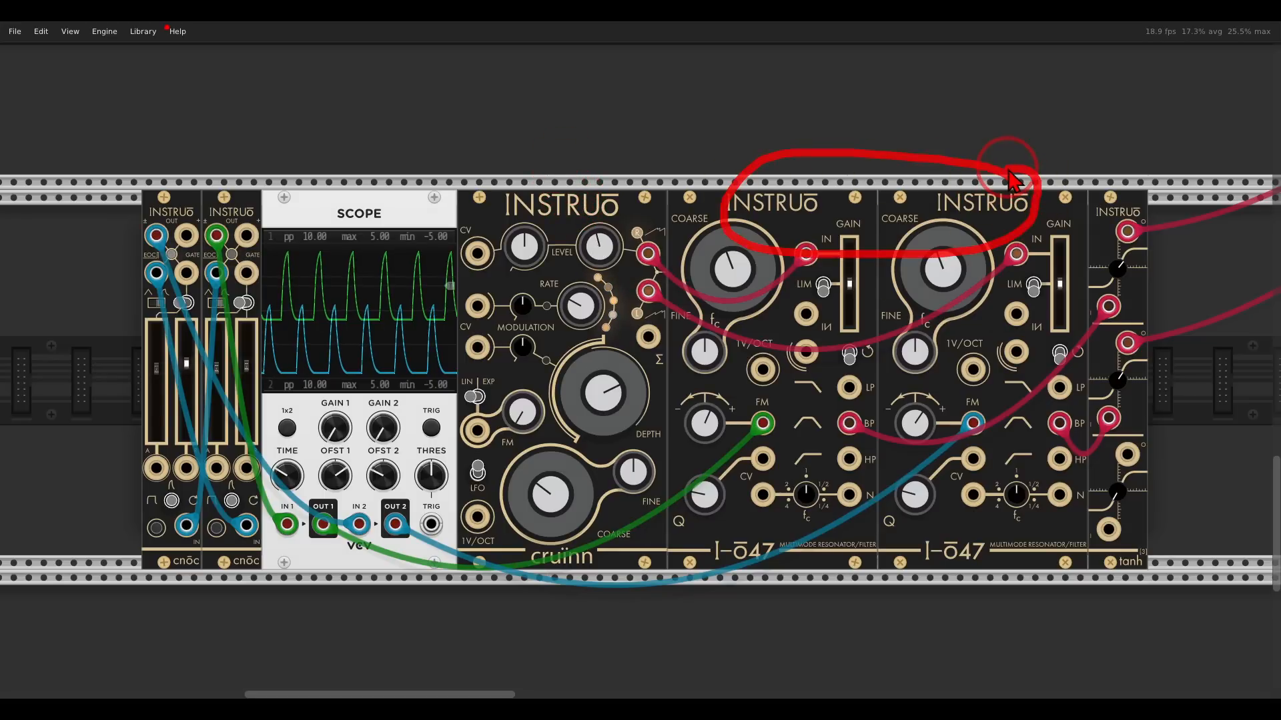
key(Escape)
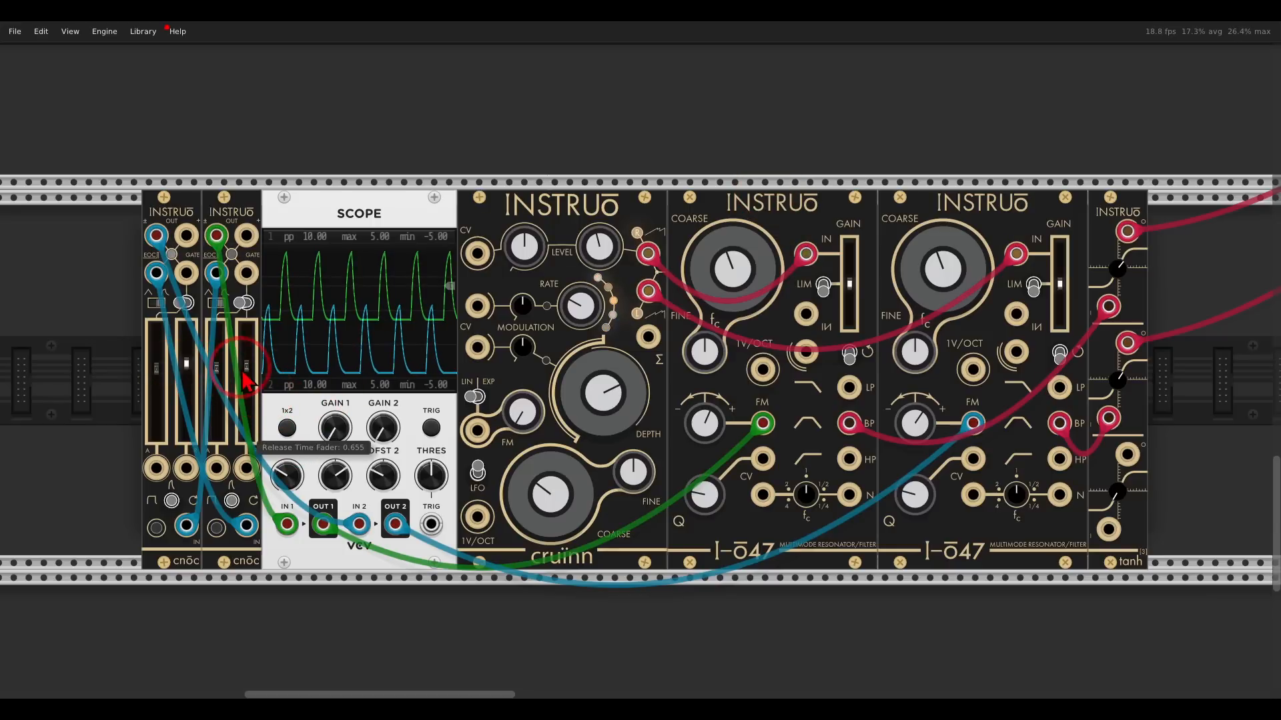
Adjust the cnoc envelopes' release faders and raise the second I-ō47 filter's gain fader slightly.
mouse_move(246, 368)
mouse_down()
mouse_move(247, 353)
mouse_move(249, 387)
mouse_up()
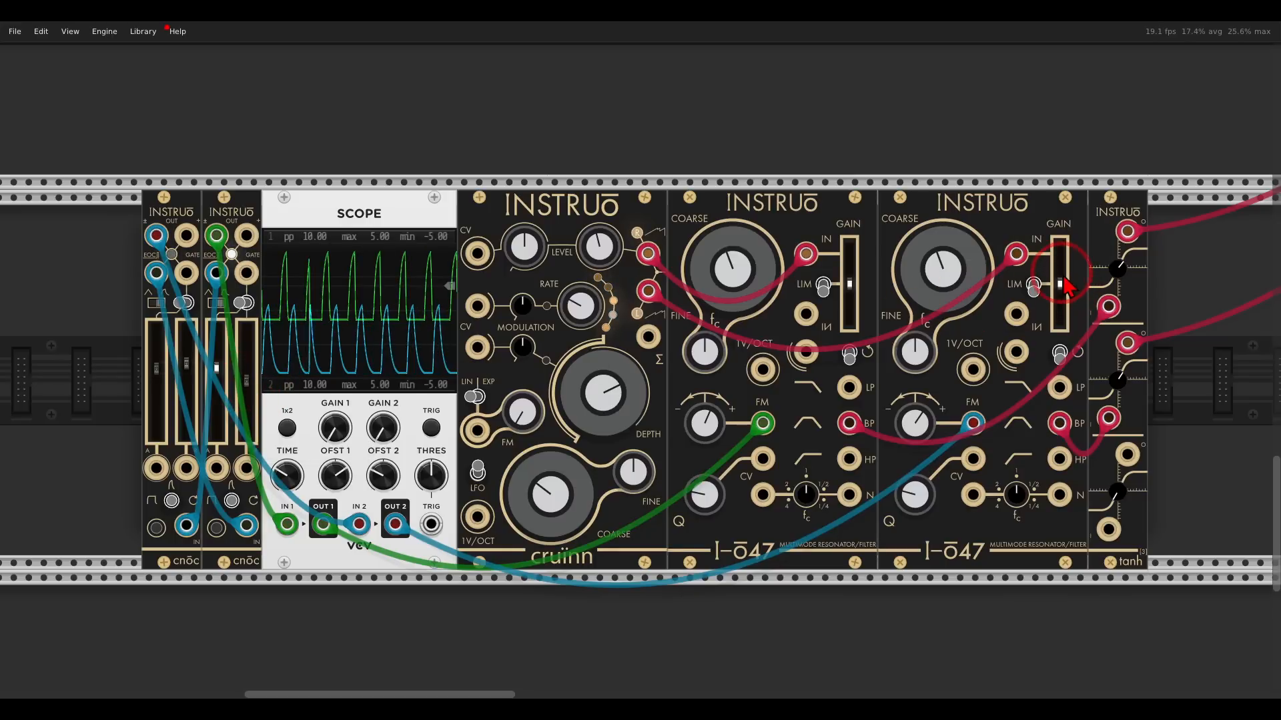
drag(1065, 287, 1064, 274)
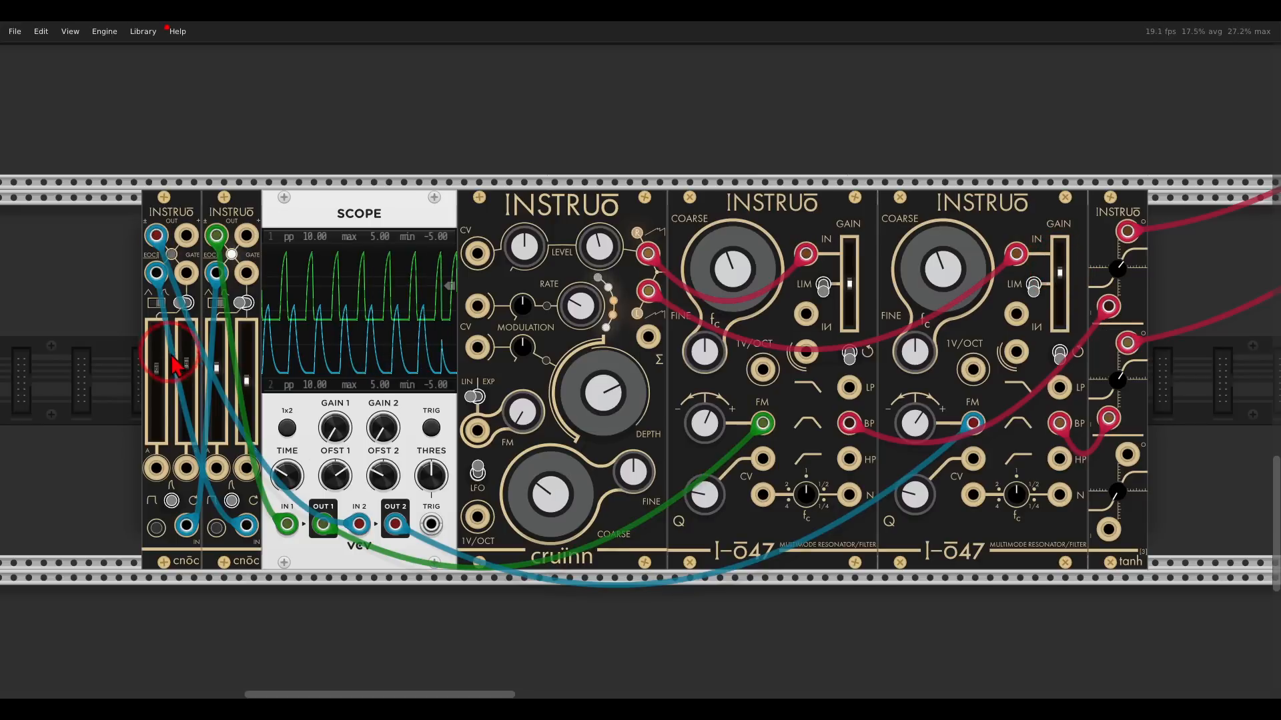
drag(172, 359, 193, 383)
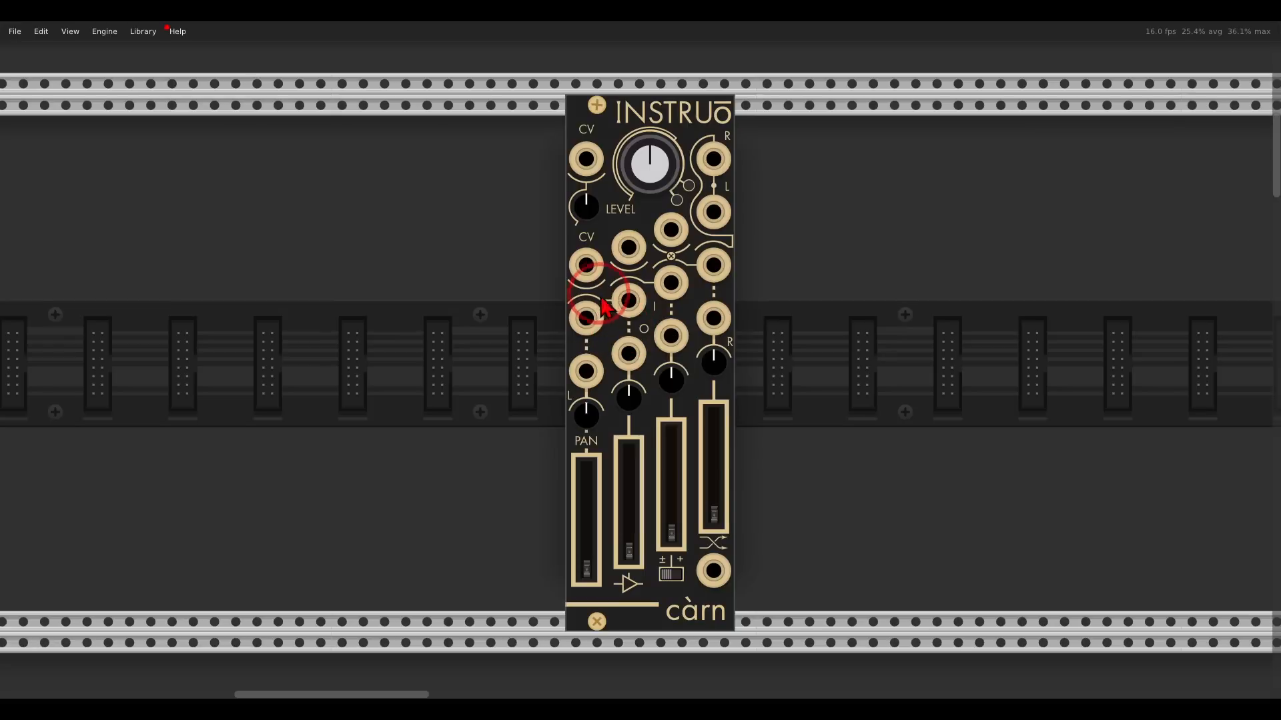
mouse_move(603, 292)
mouse_down()
mouse_move(566, 329)
mouse_move(586, 409)
mouse_move(607, 304)
mouse_up()
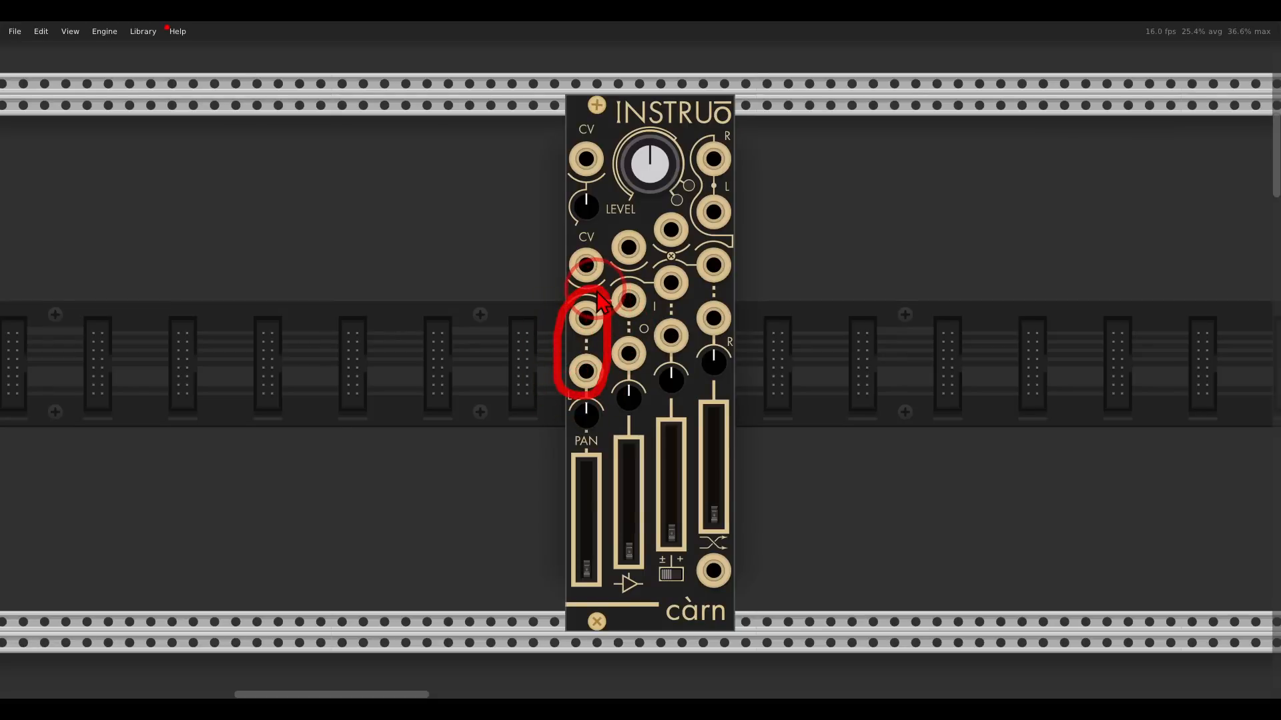
drag(738, 156, 787, 123)
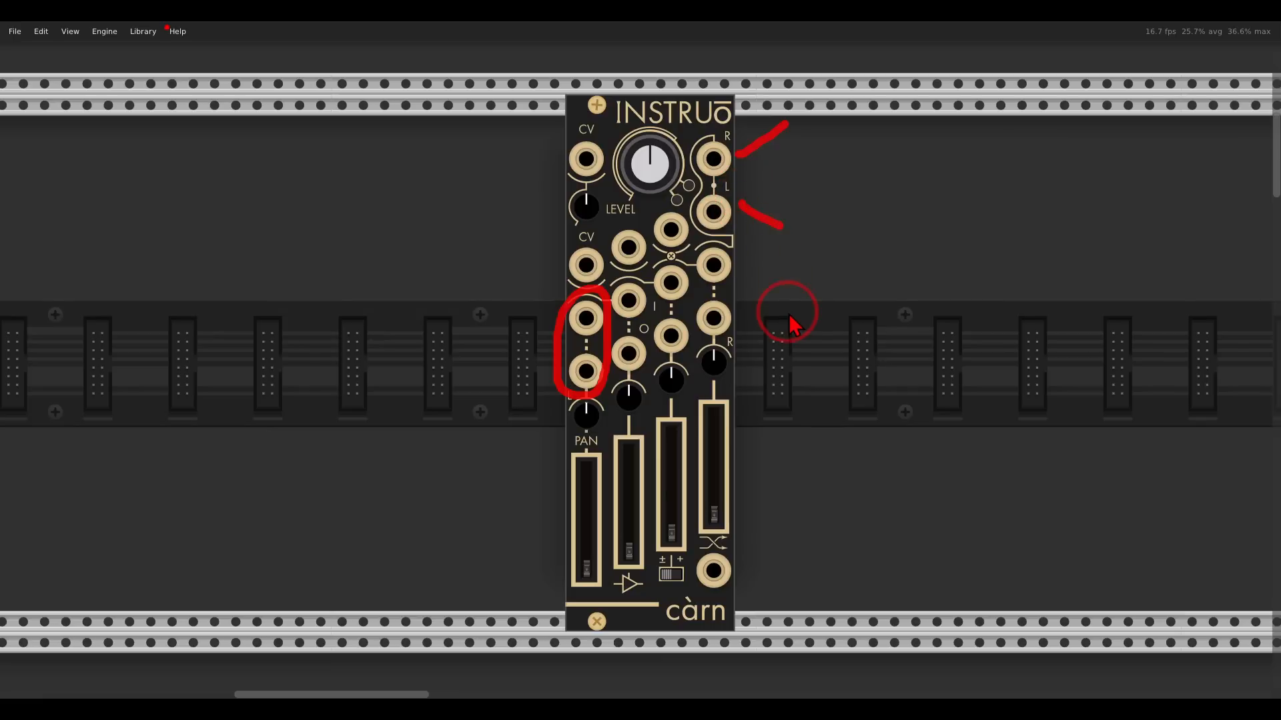
mouse_move(644, 261)
mouse_down()
mouse_move(615, 320)
mouse_move(649, 293)
mouse_move(646, 262)
mouse_move(646, 314)
mouse_move(693, 334)
mouse_move(691, 263)
mouse_move(707, 350)
mouse_move(761, 287)
mouse_up()
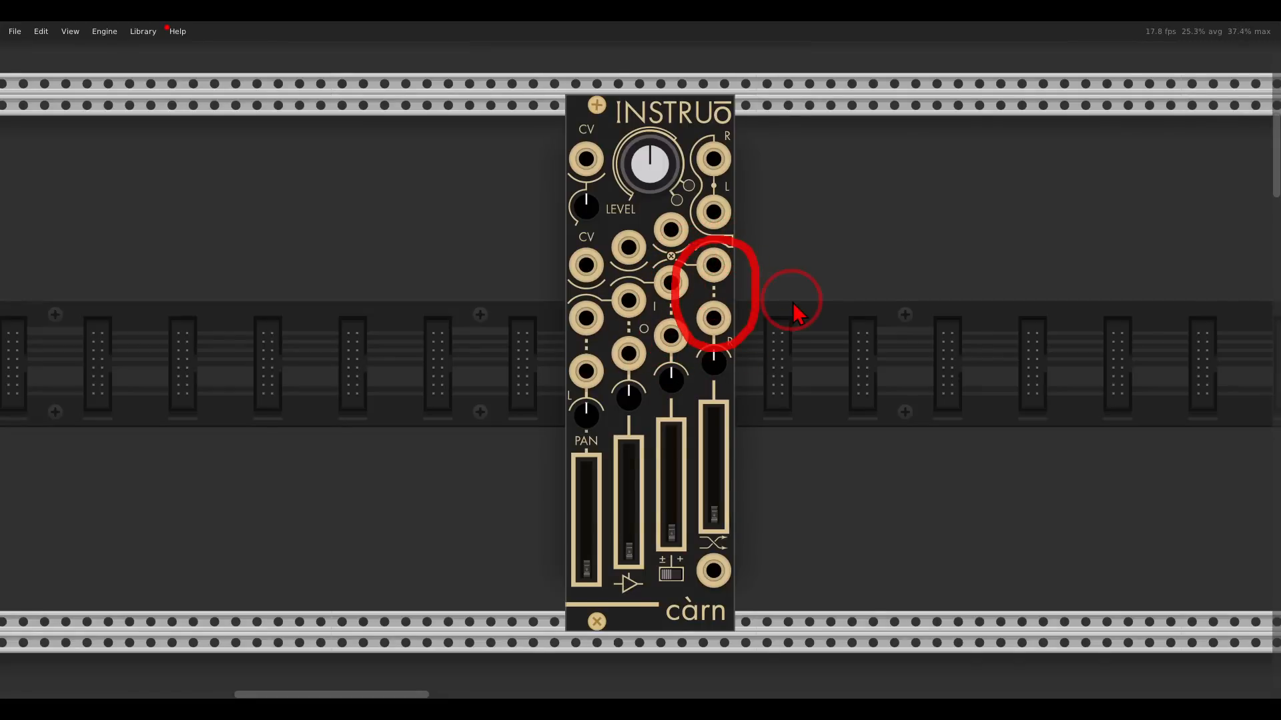
scroll(794, 313, down, 12)
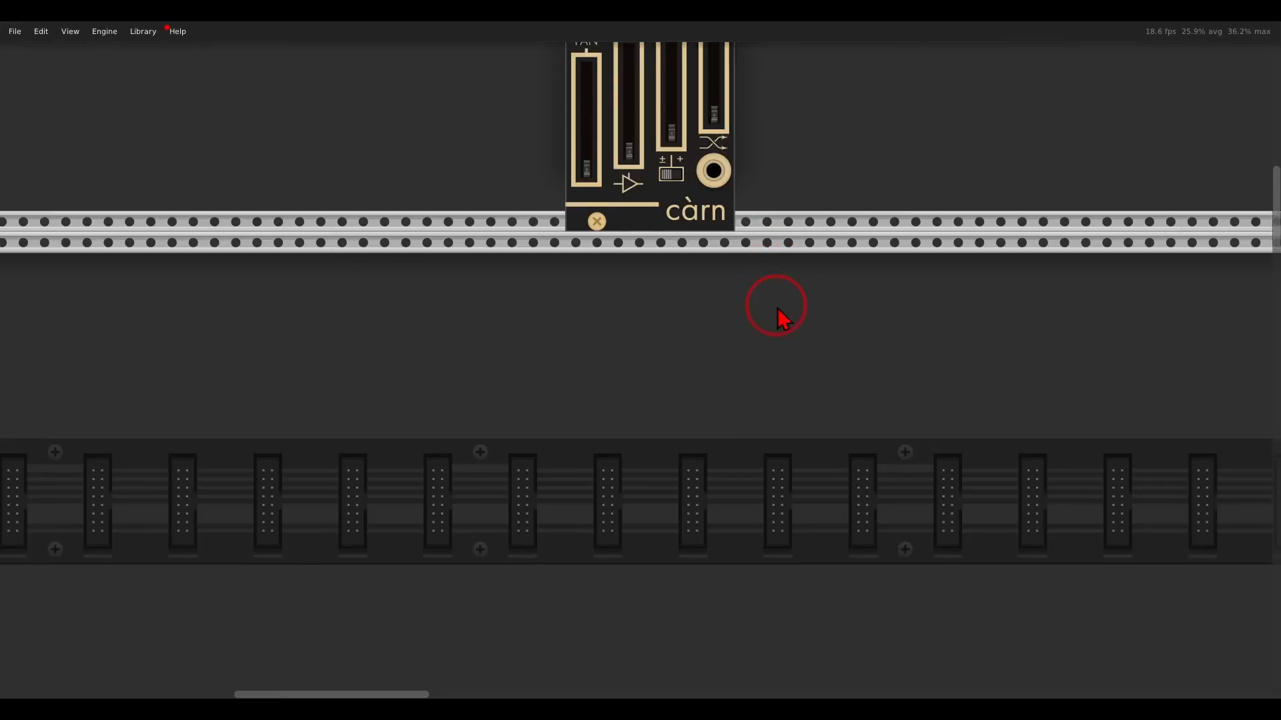
scroll(729, 324, down, 3)
ctrl+scroll(730, 324, down, 3)
scroll(713, 219, down, 4)
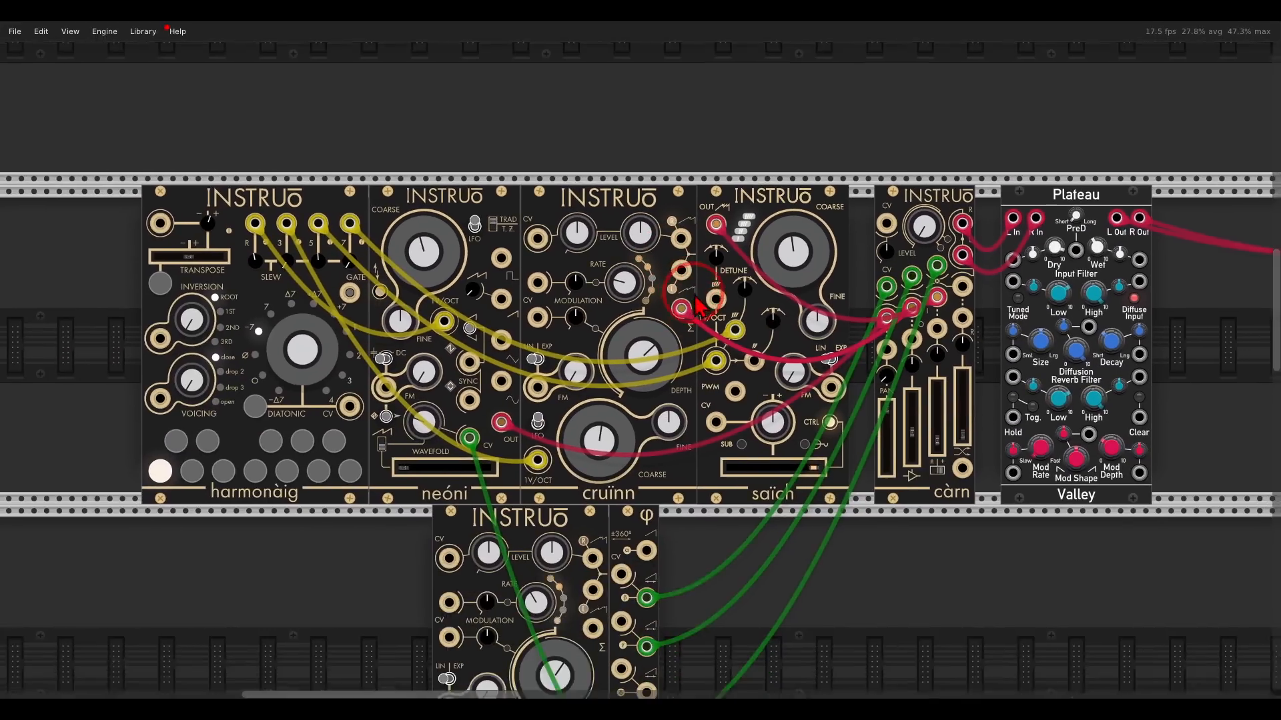
scroll(713, 219, down, 2)
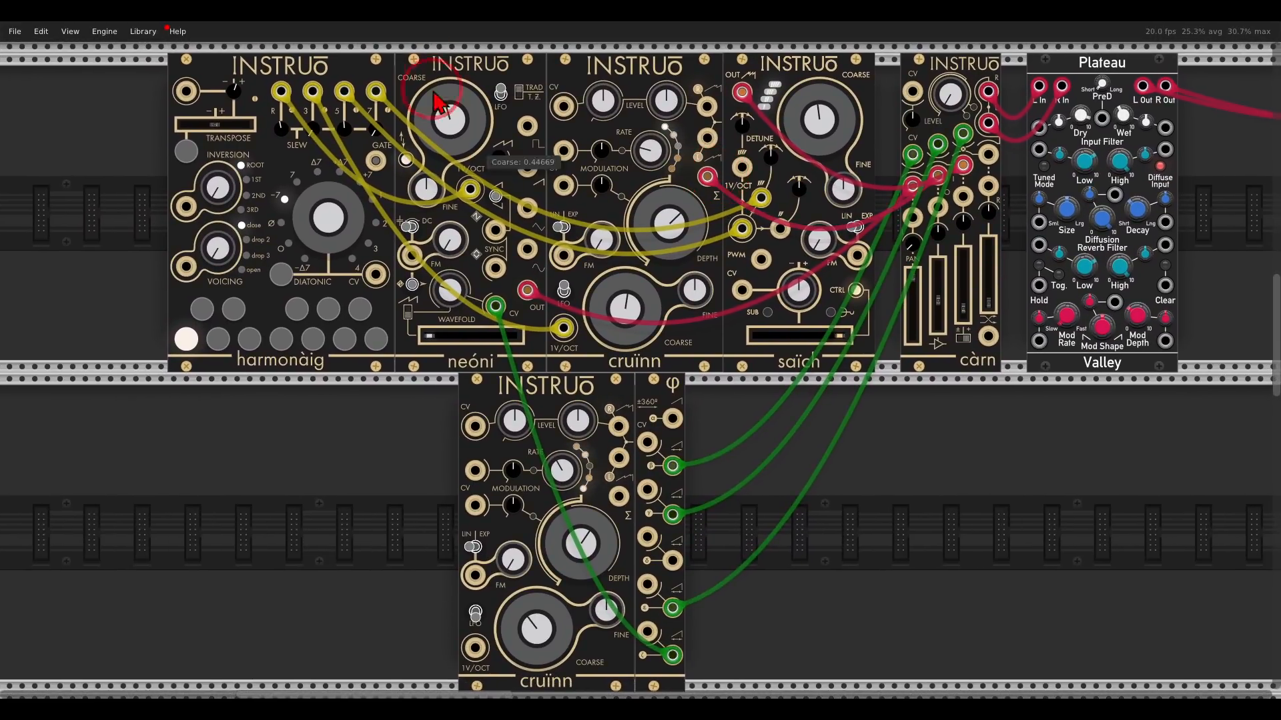
drag(445, 352, 494, 339)
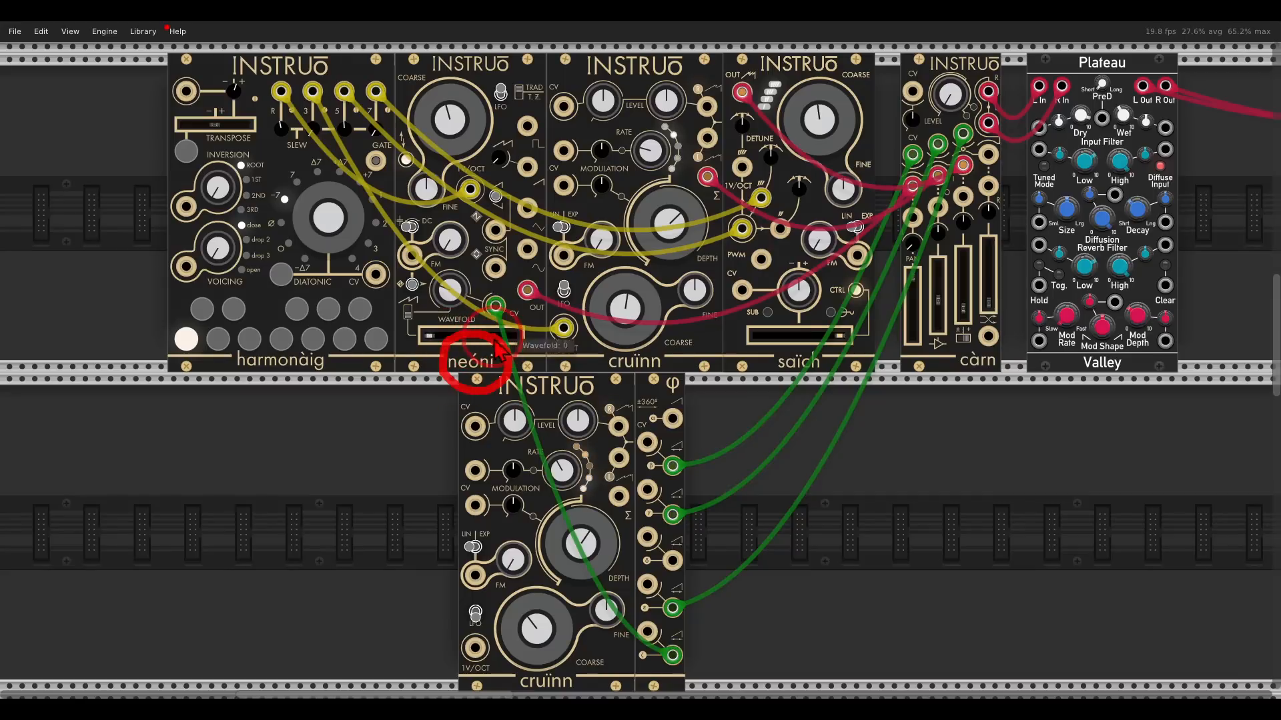
mouse_move(681, 339)
mouse_down()
mouse_move(639, 339)
mouse_move(674, 326)
mouse_up()
mouse_move(831, 346)
mouse_down()
mouse_move(836, 368)
mouse_move(820, 342)
mouse_up()
mouse_move(495, 400)
mouse_down()
mouse_move(881, 434)
mouse_move(941, 403)
mouse_up()
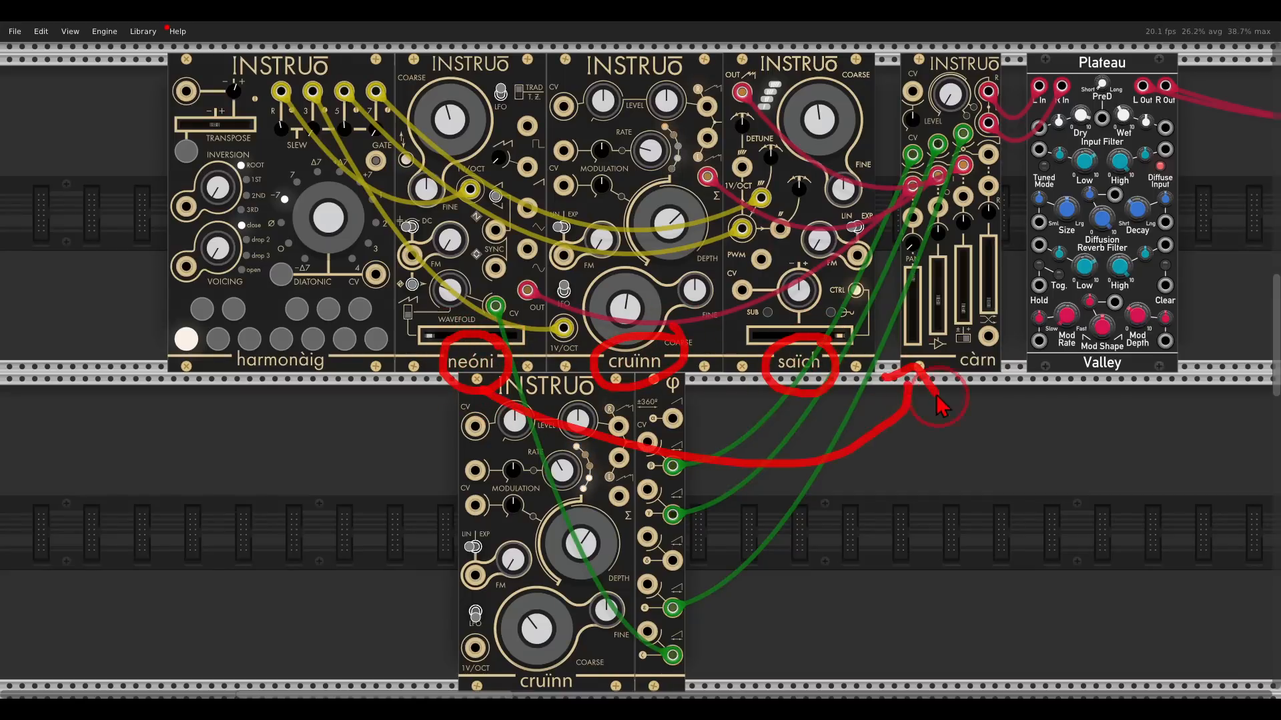
mouse_move(691, 383)
mouse_down()
mouse_move(861, 201)
mouse_move(914, 240)
mouse_move(942, 293)
mouse_up()
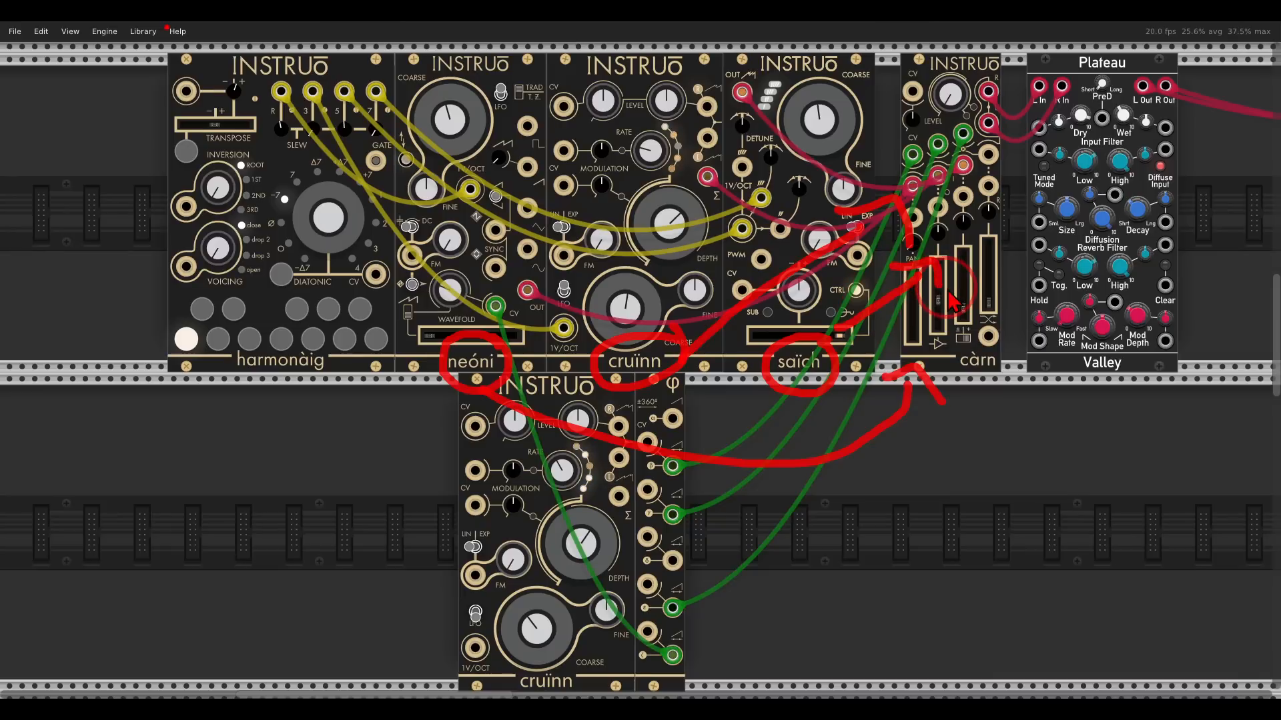
key(Escape)
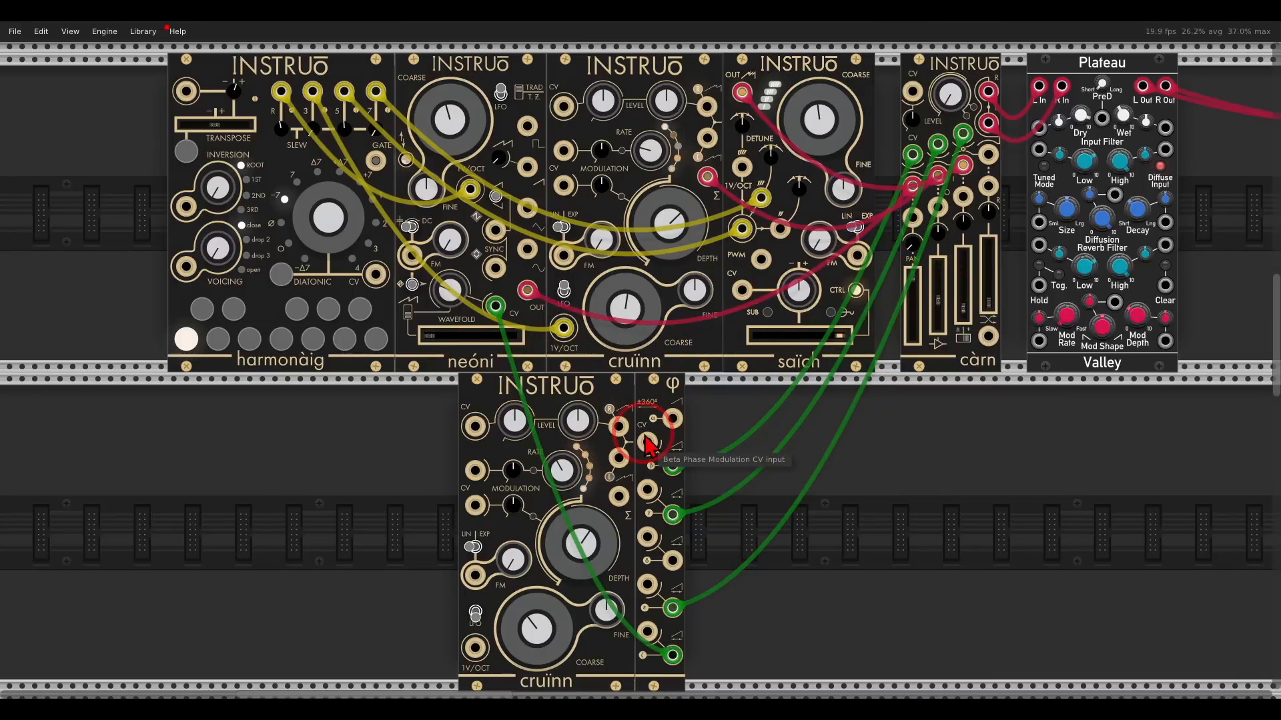
mouse_move(650, 459)
mouse_down()
mouse_move(644, 657)
mouse_move(727, 594)
mouse_move(740, 470)
mouse_move(924, 174)
mouse_move(884, 172)
mouse_up()
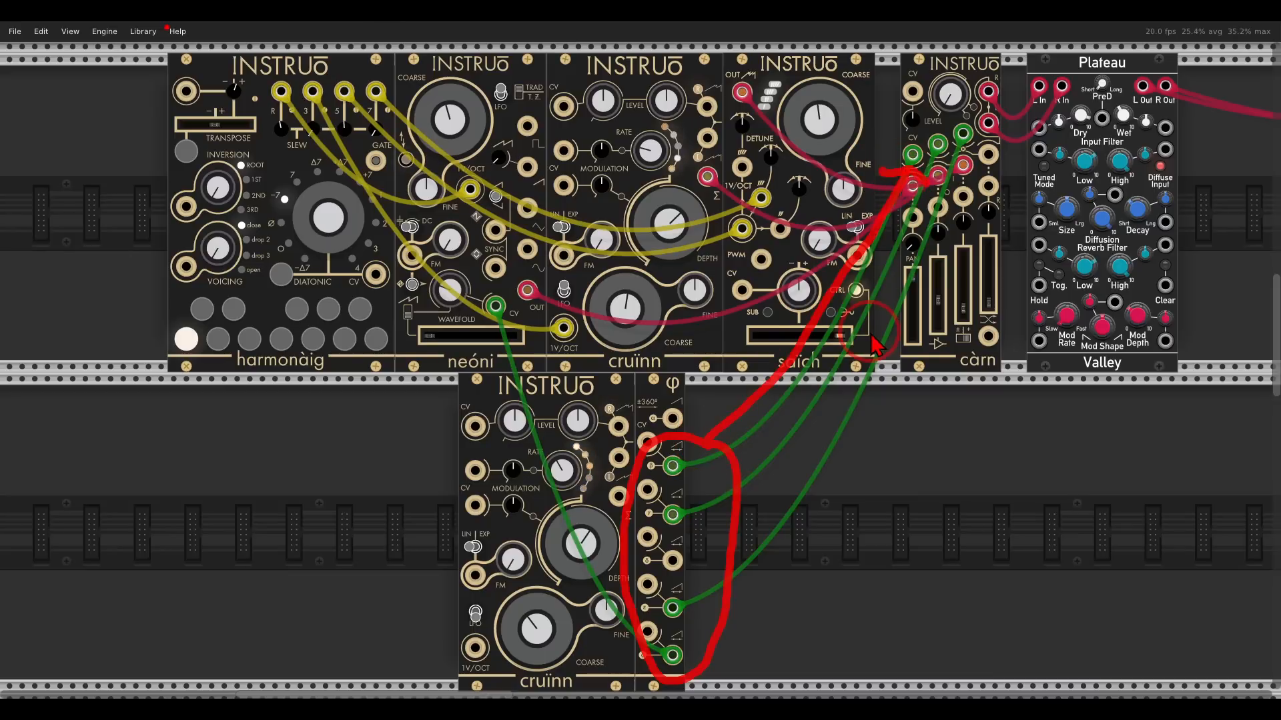
key(Escape)
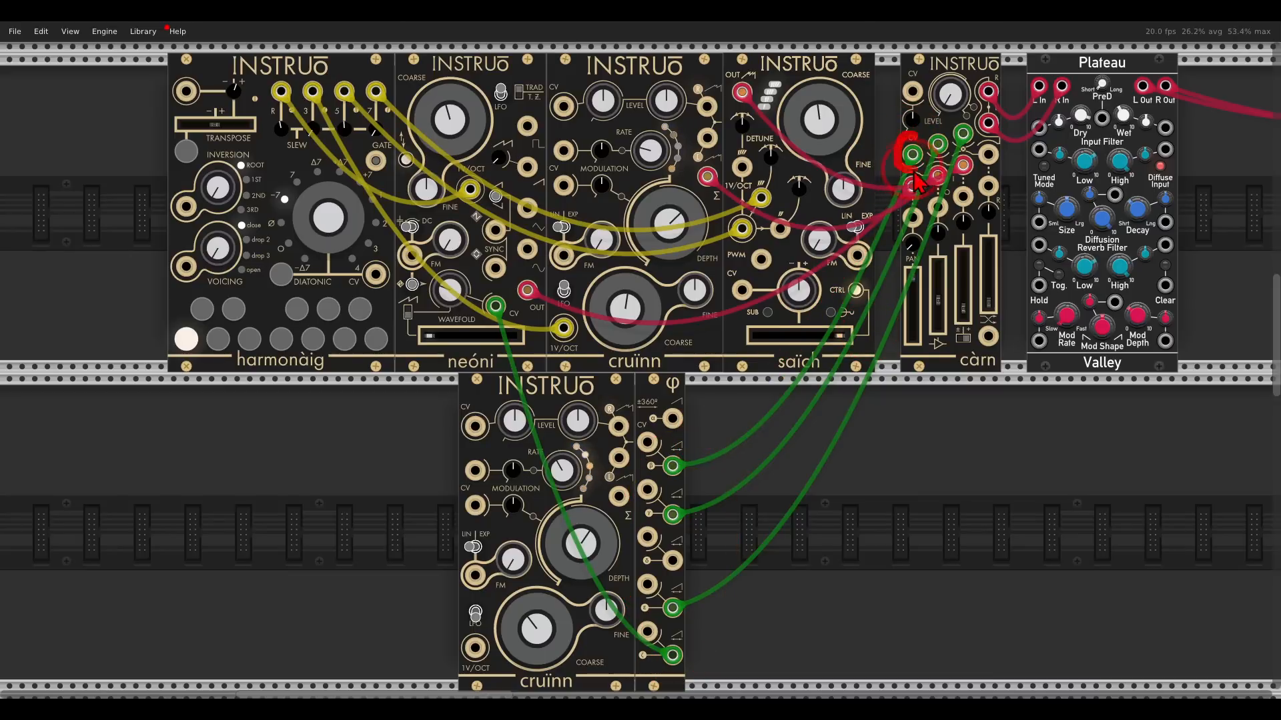
mouse_move(917, 180)
mouse_down()
mouse_move(867, 143)
mouse_move(891, 171)
mouse_up()
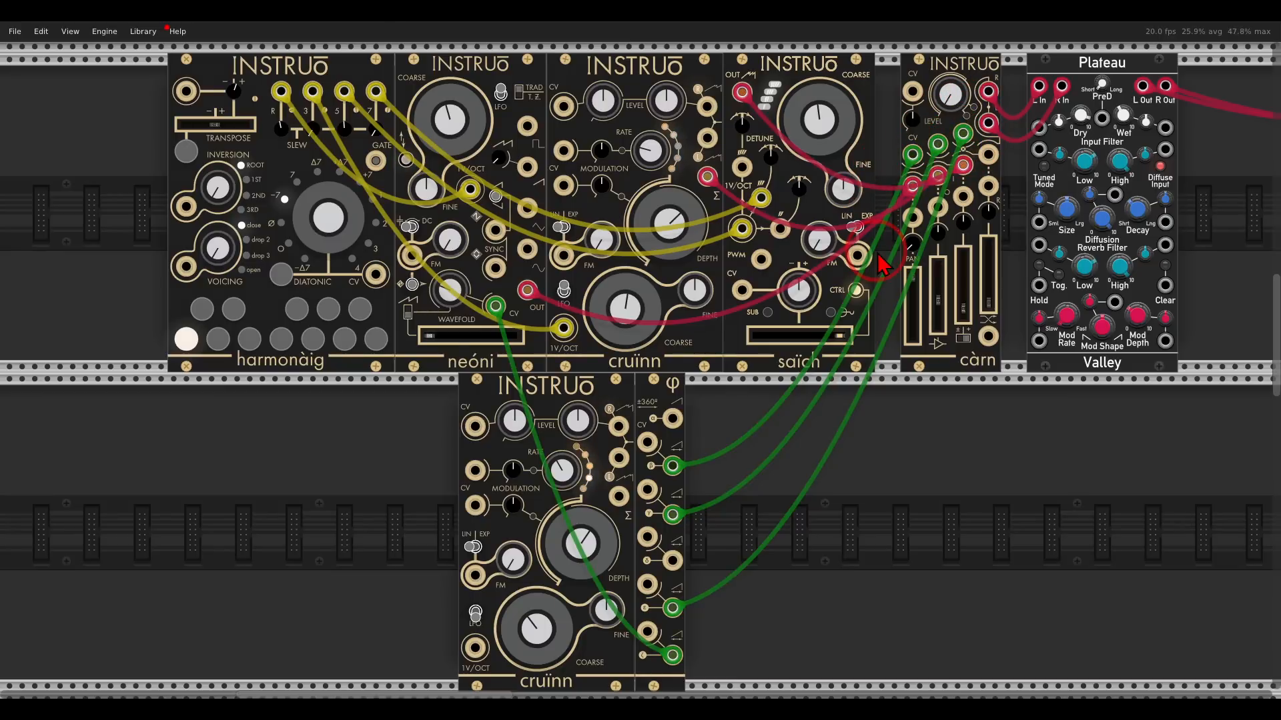
drag(949, 91, 946, 86)
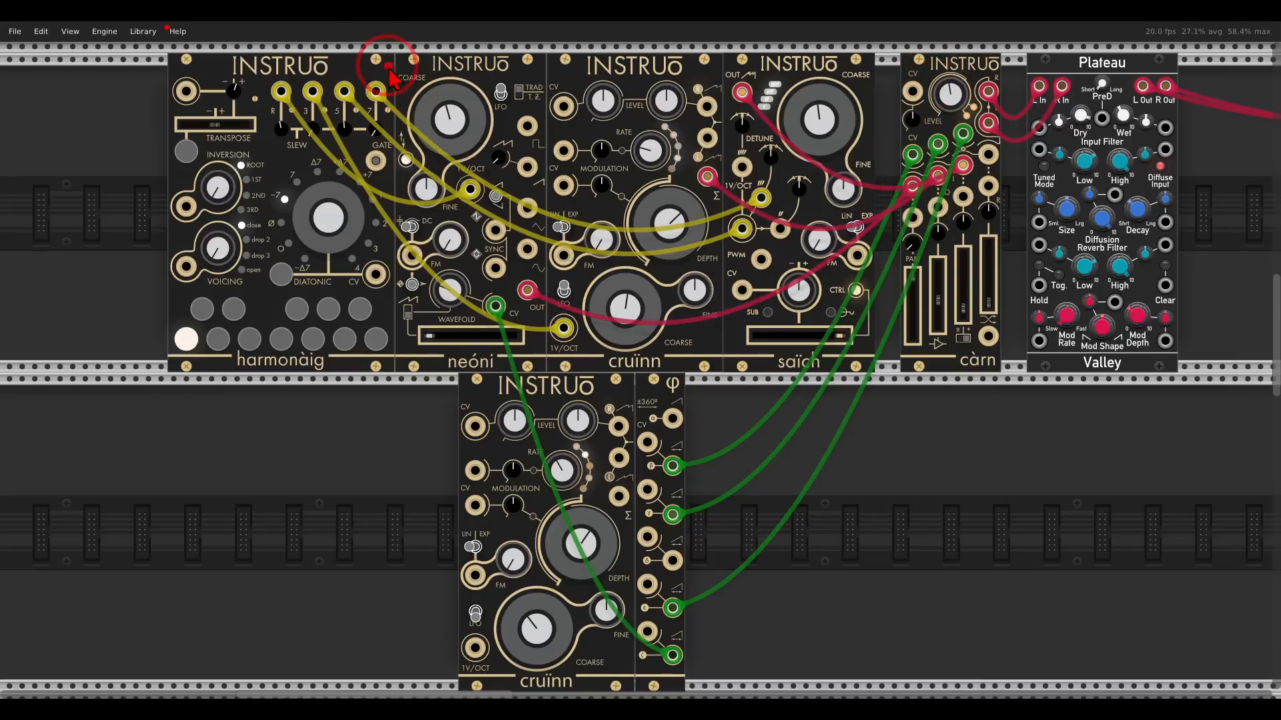
mouse_move(390, 65)
mouse_down()
mouse_move(257, 75)
mouse_move(376, 150)
mouse_move(411, 70)
mouse_up()
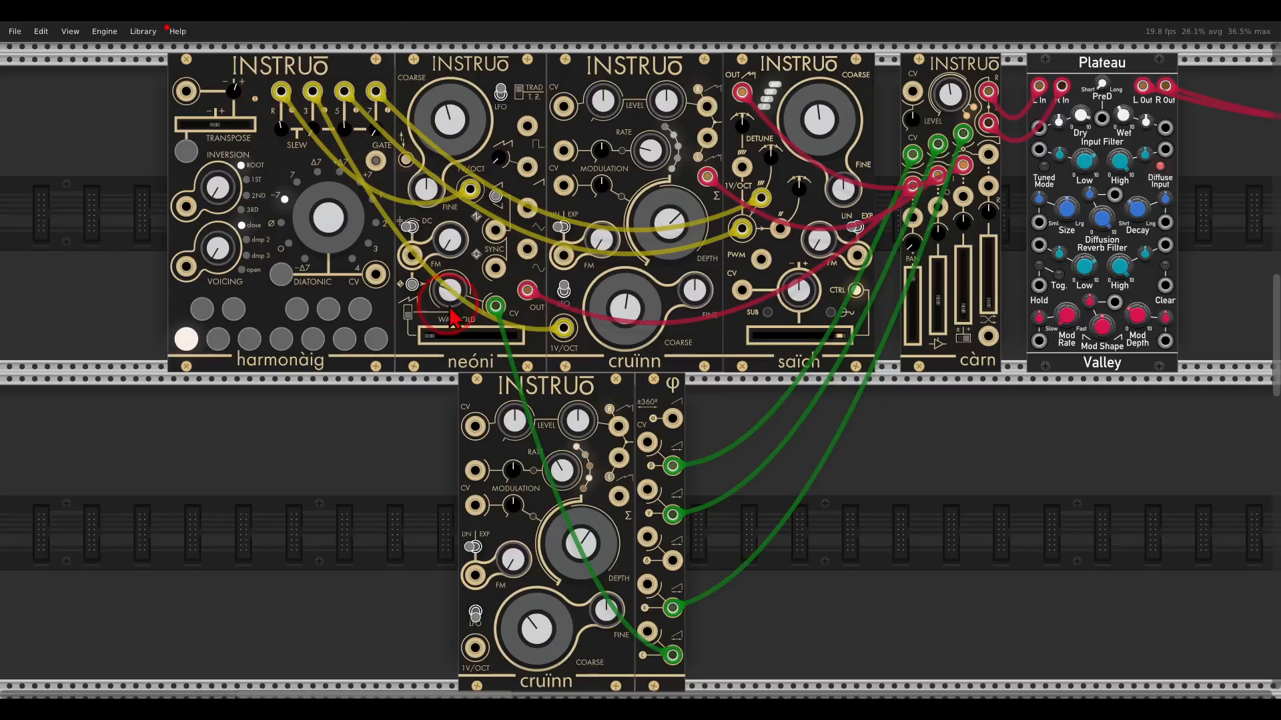
Trigger a sequence of different chords with the harmonàig note buttons.
click(219, 340)
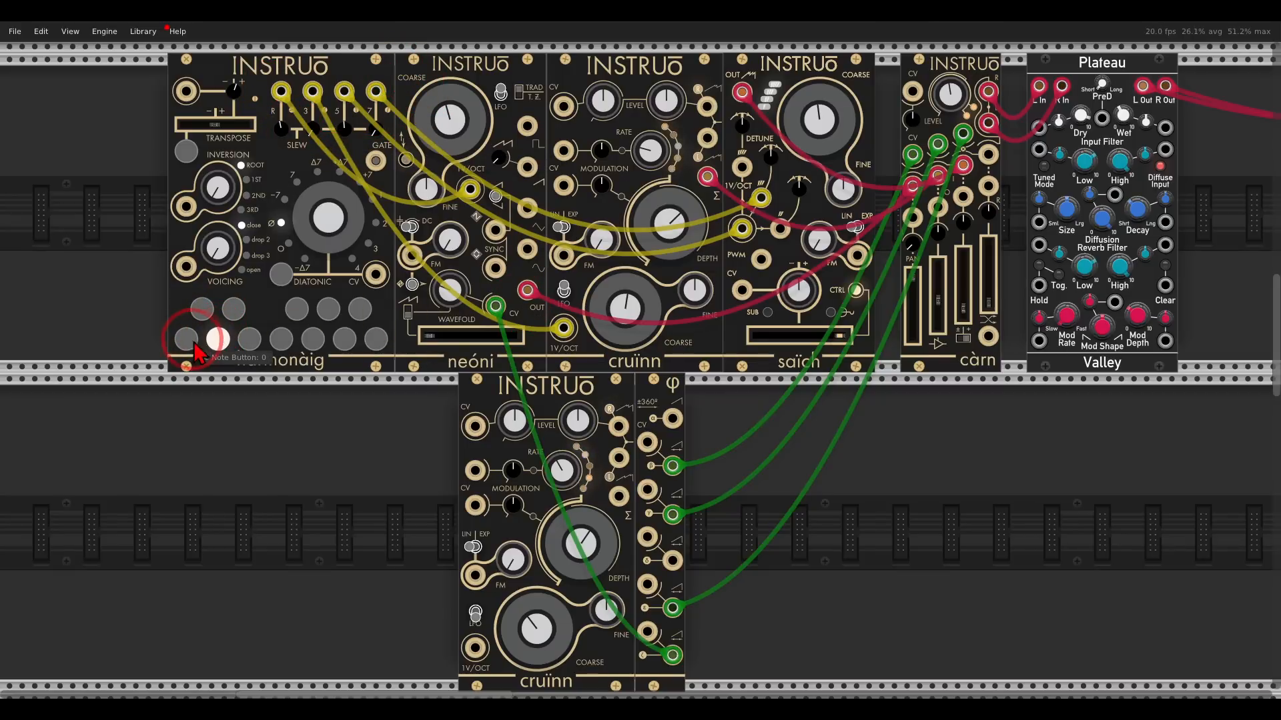
click(187, 340)
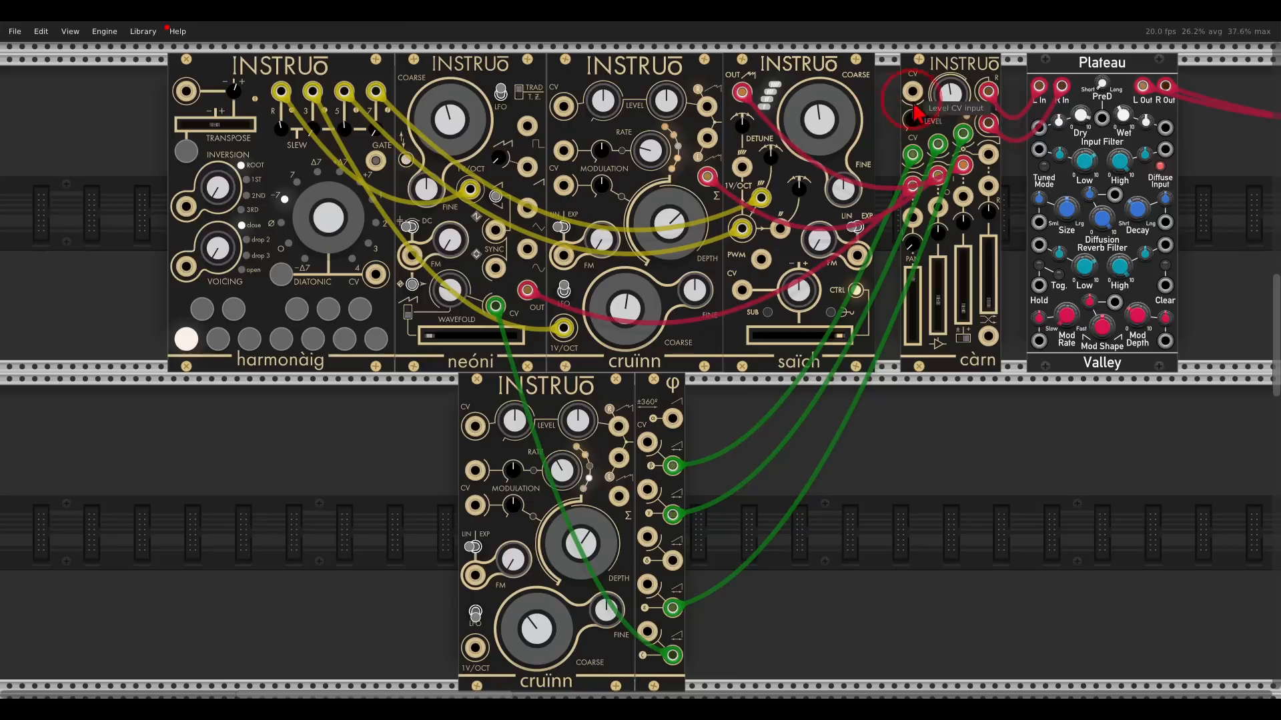
click(946, 106)
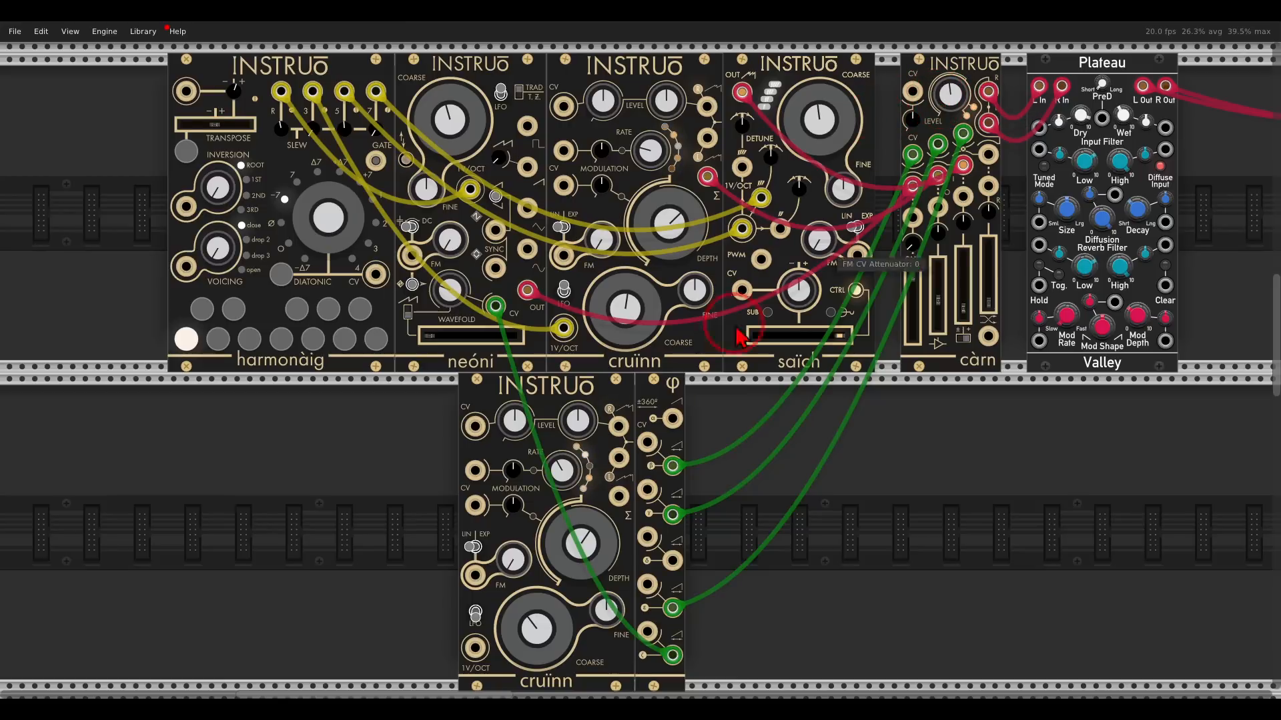
click(569, 551)
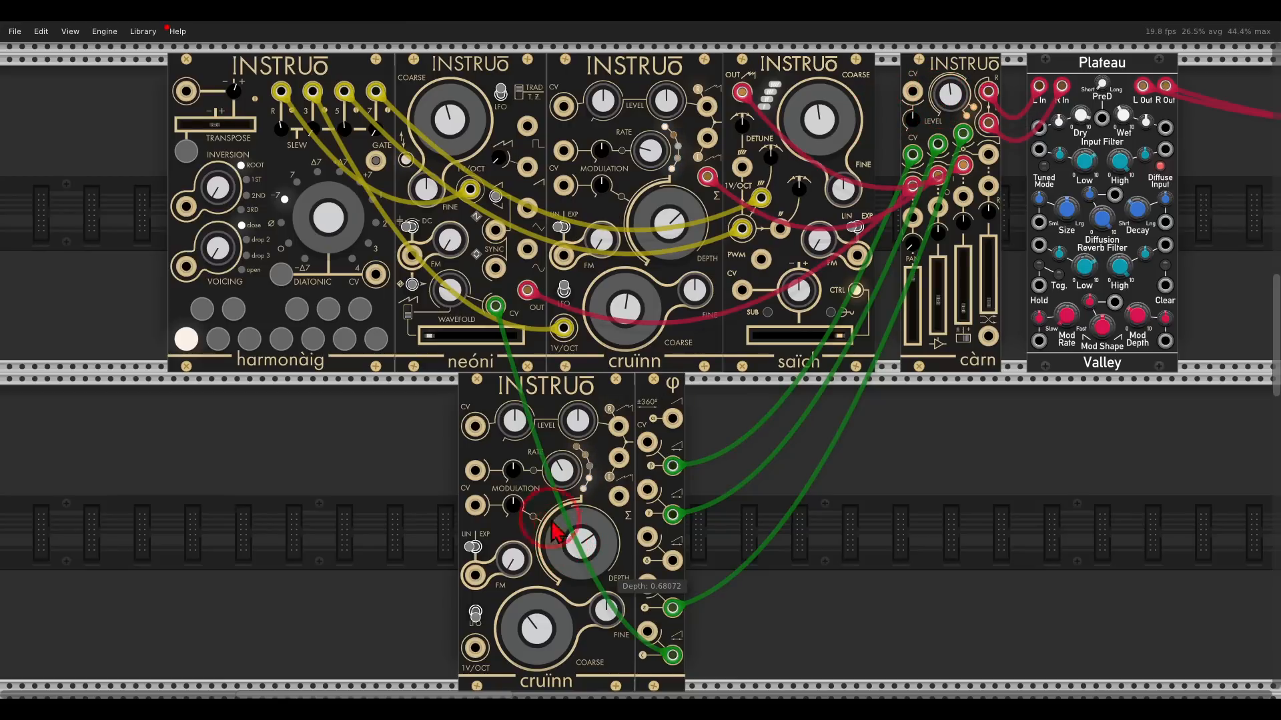
click(239, 312)
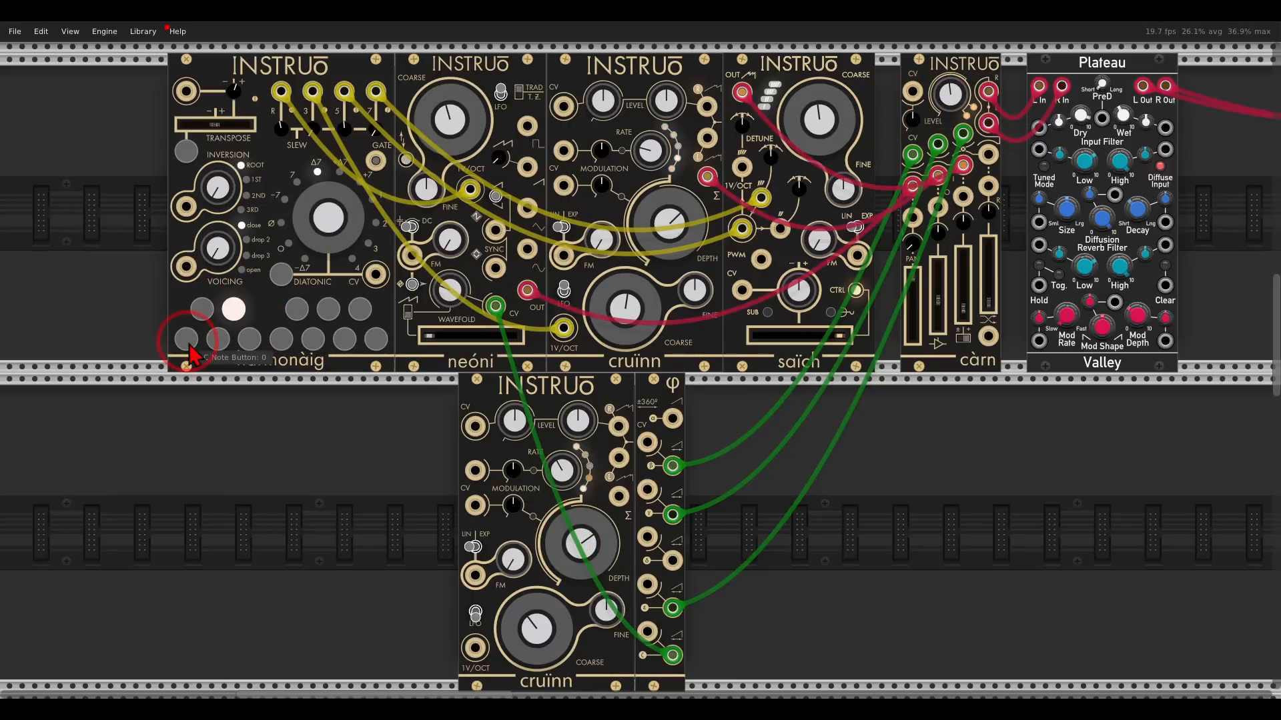
click(188, 340)
click(251, 341)
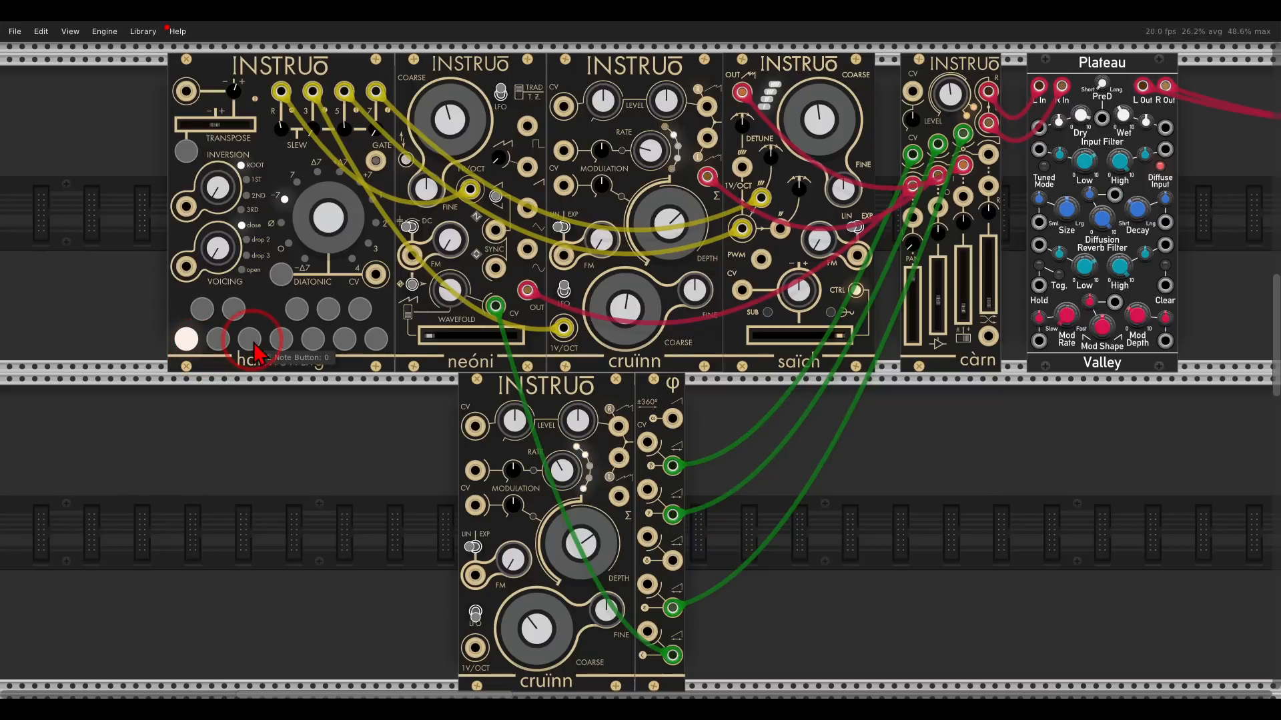
click(384, 338)
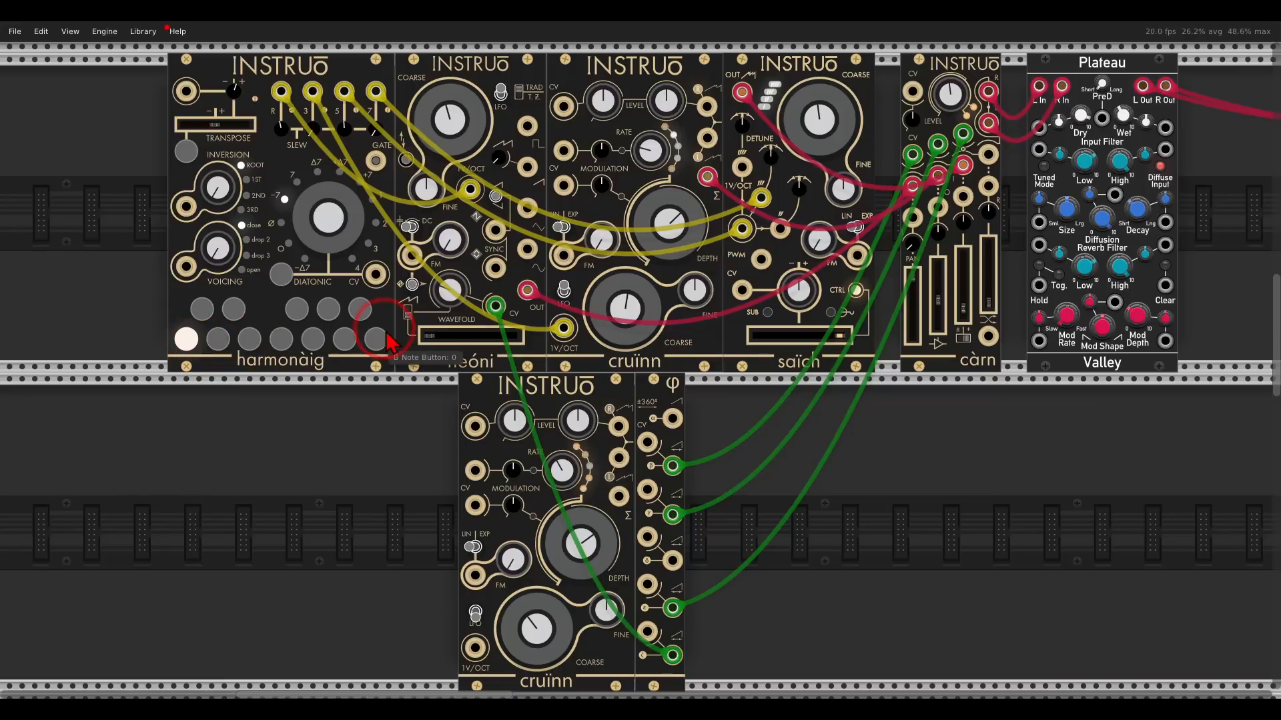
Lower the neoni wavefold slider and select further harmonàig note buttons.
click(430, 337)
drag(458, 341, 432, 341)
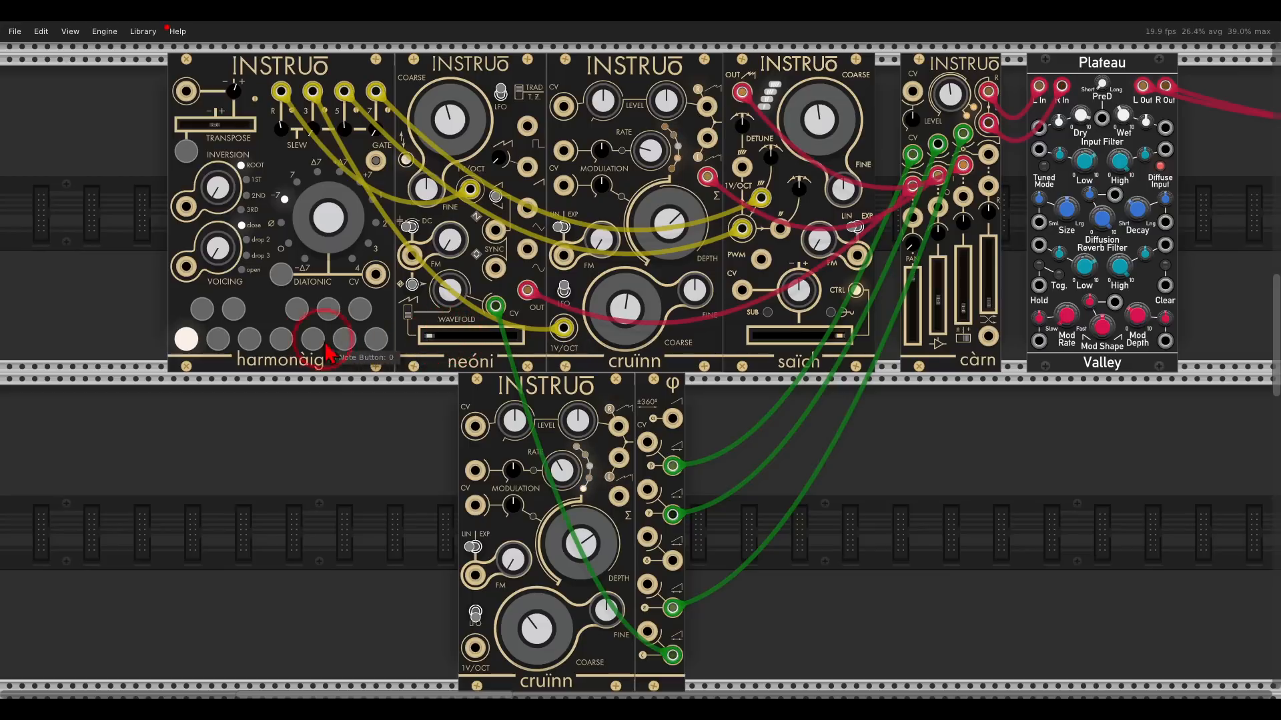
click(312, 343)
click(188, 345)
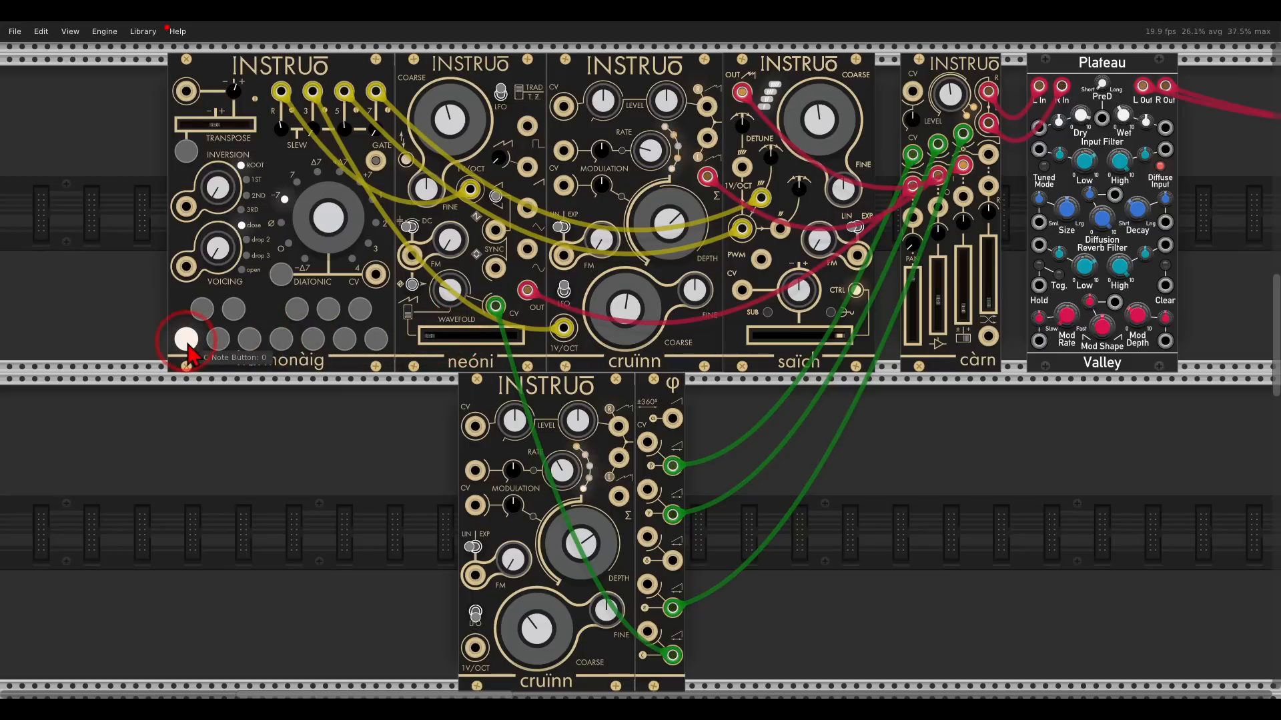
click(430, 339)
Turn the càrn level knob down.
mouse_move(952, 105)
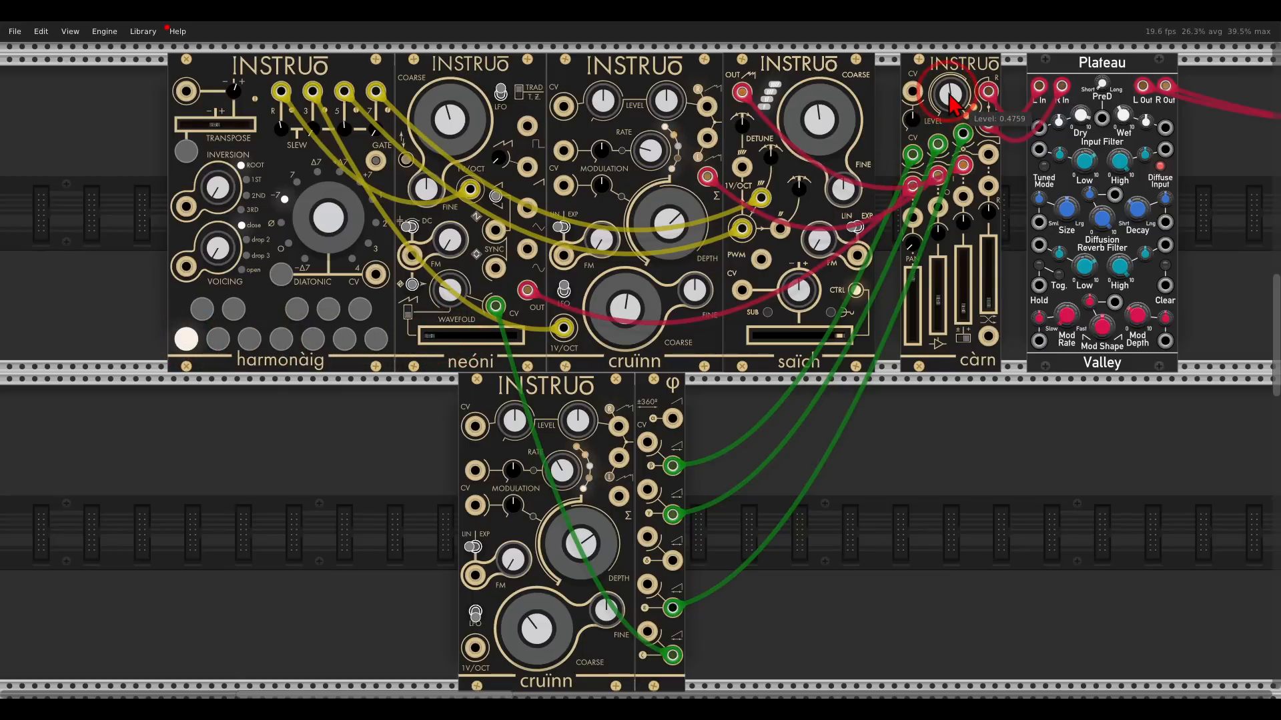
drag(950, 97, 945, 287)
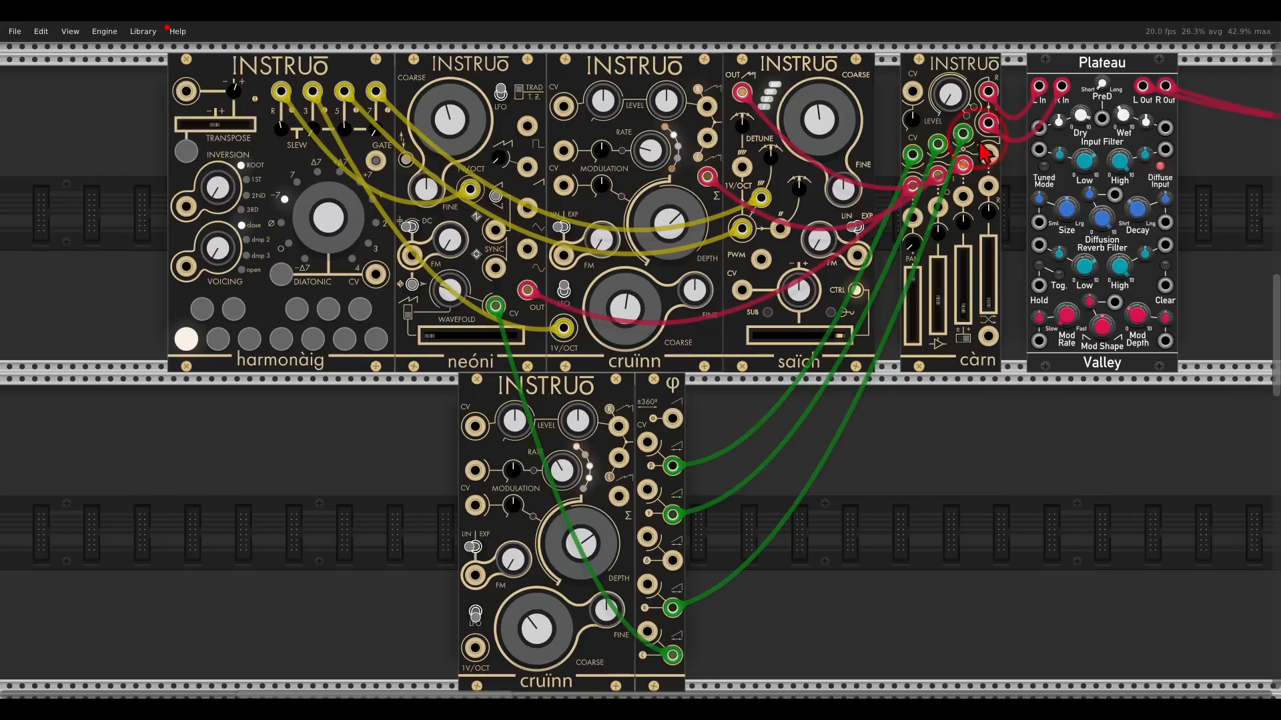
Nudge the cruinn oscillator's Coarse knob up slightly.
scroll(801, 326, down, 15)
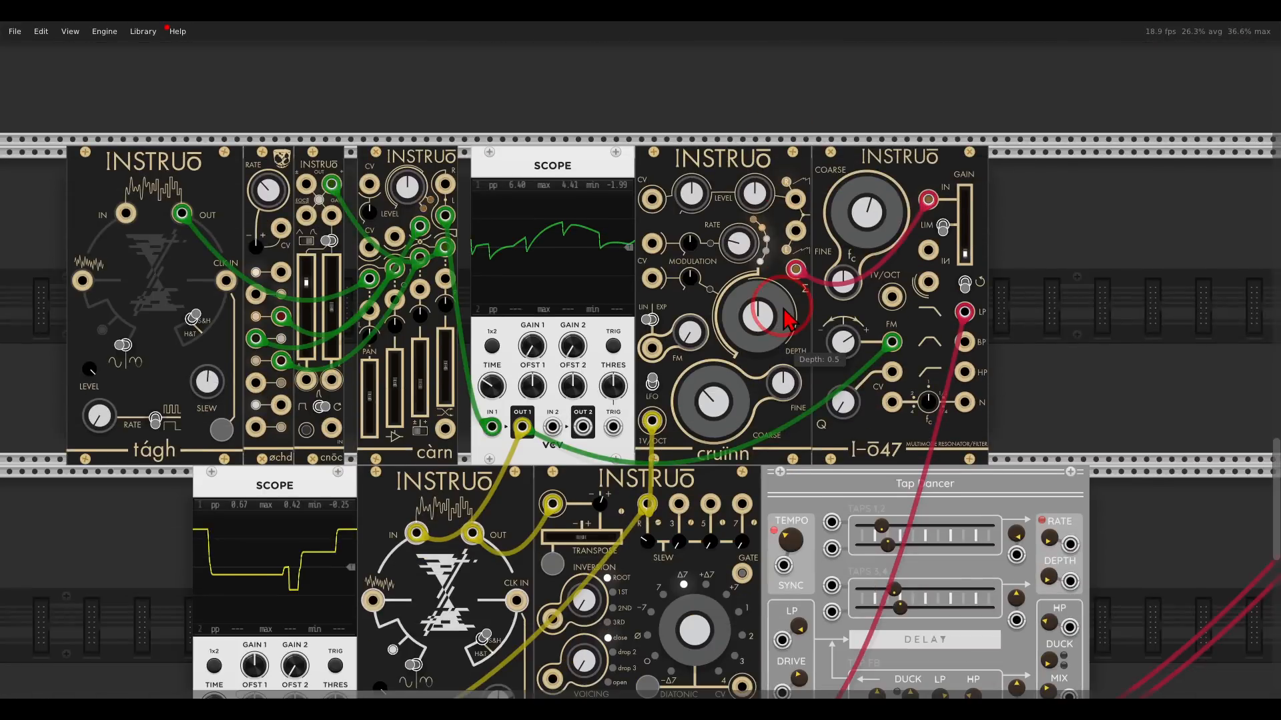
scroll(787, 320, down, 5)
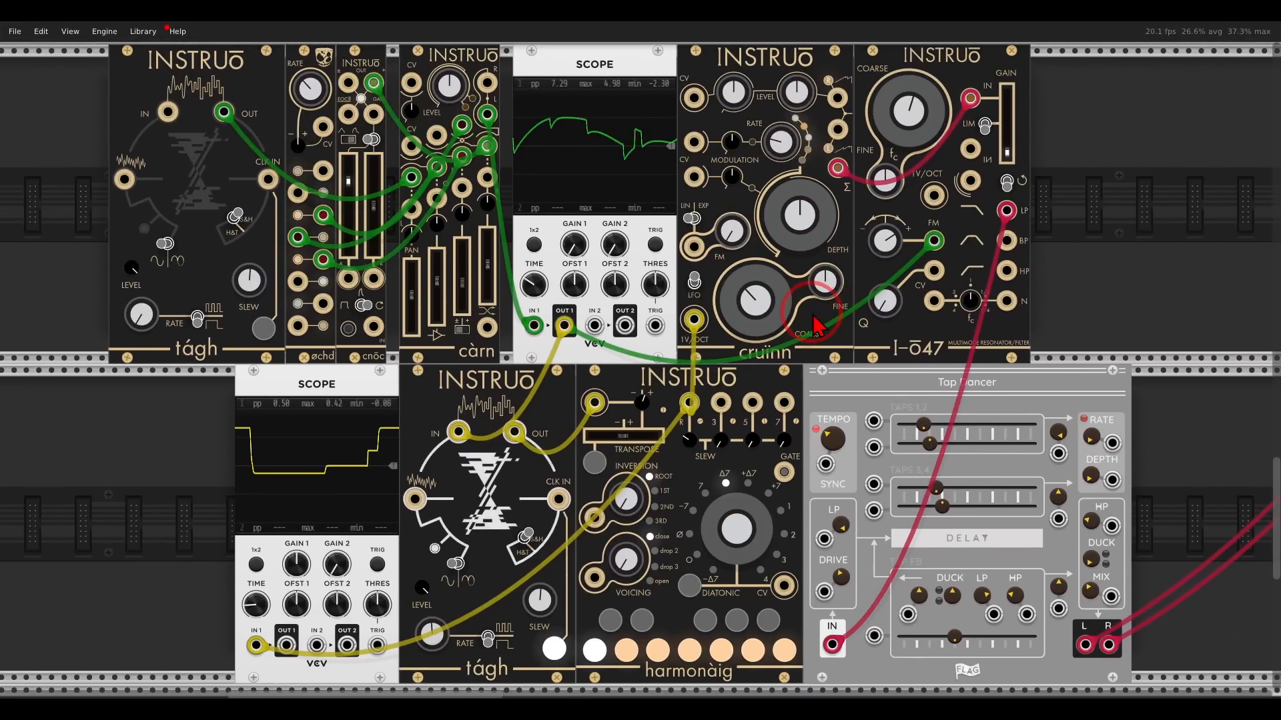
drag(813, 314, 827, 318)
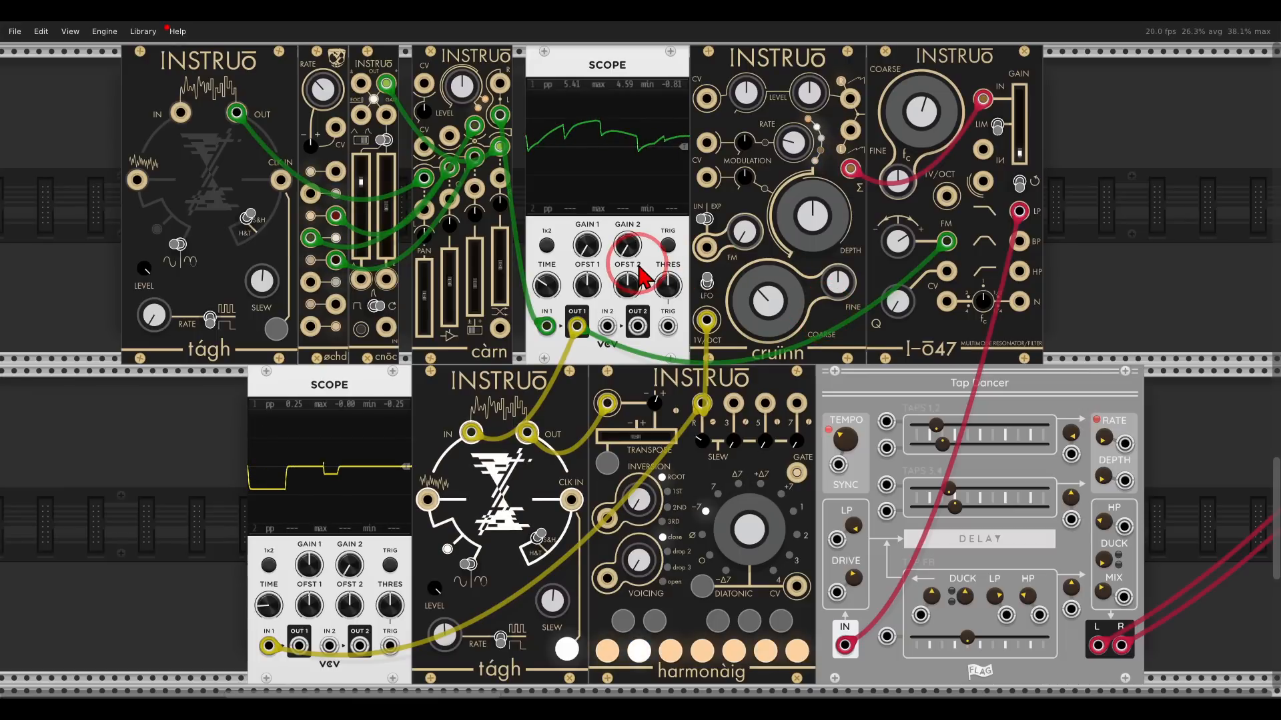
mouse_move(215, 72)
mouse_down()
mouse_move(213, 146)
mouse_move(260, 111)
mouse_move(251, 83)
mouse_up()
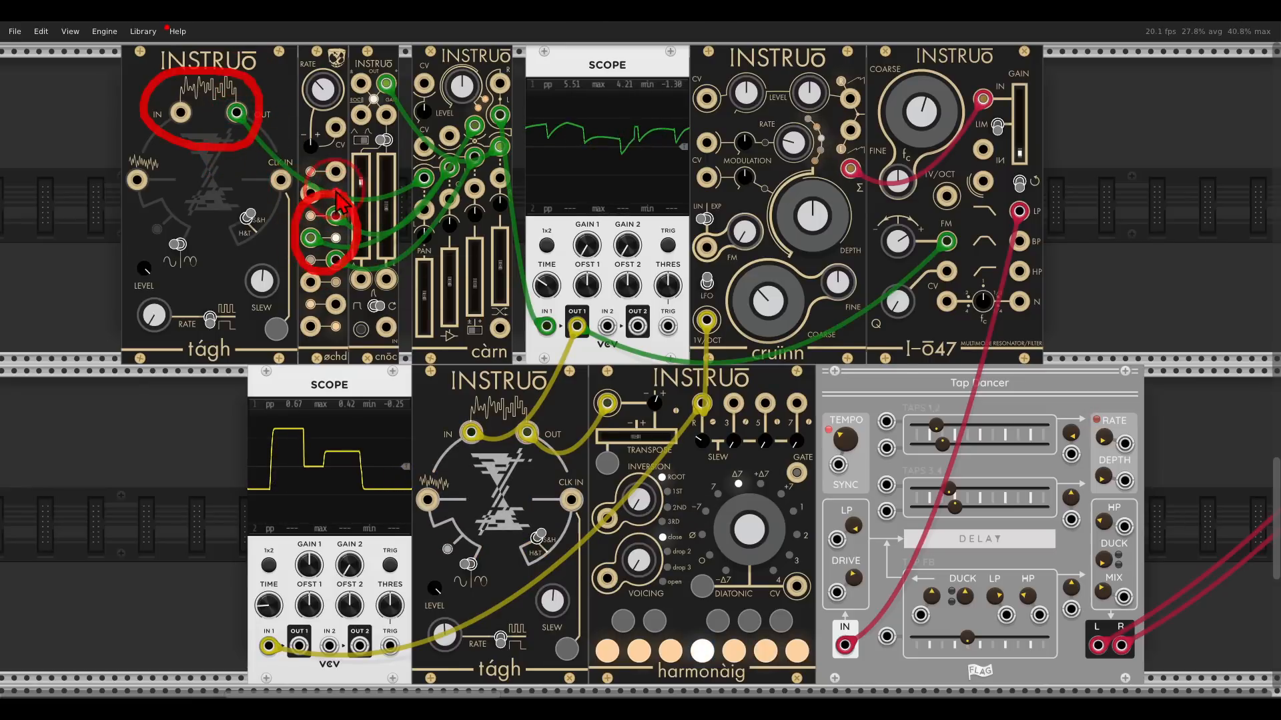
mouse_move(367, 67)
mouse_down()
mouse_move(364, 120)
mouse_move(393, 60)
mouse_up()
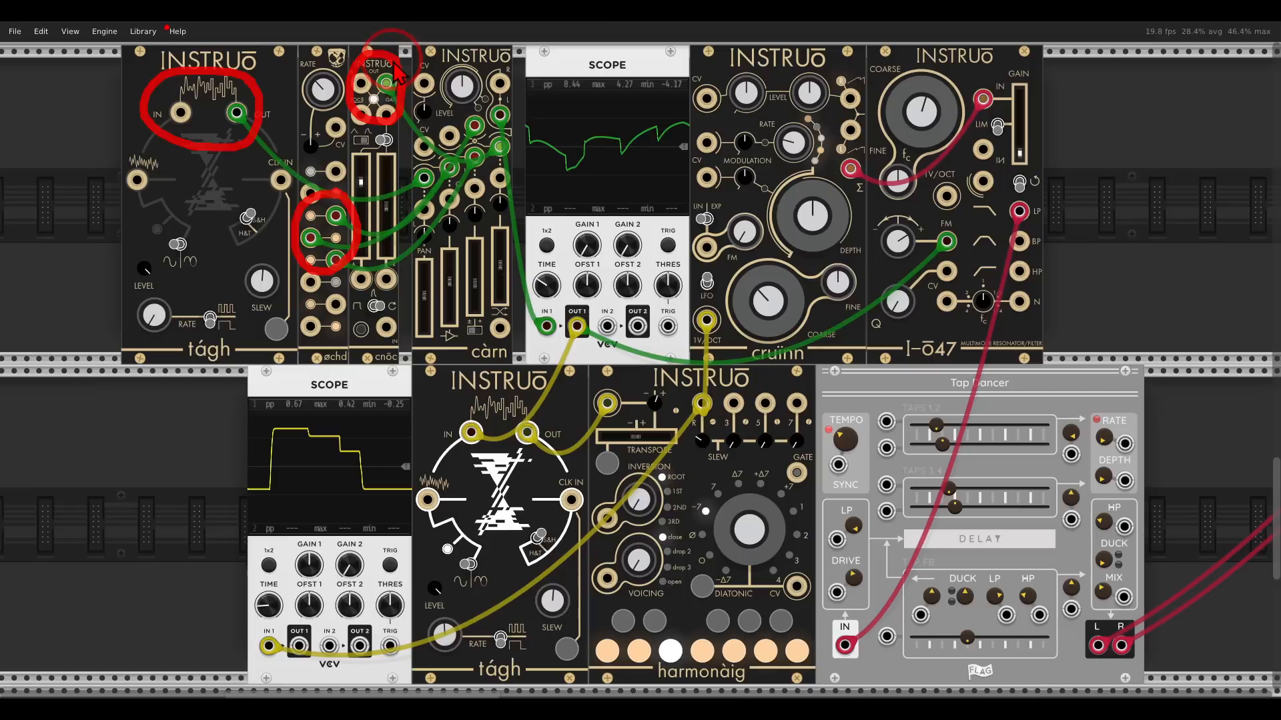
mouse_move(650, 130)
mouse_down()
mouse_move(580, 90)
mouse_move(544, 194)
mouse_move(710, 147)
mouse_move(690, 100)
mouse_up()
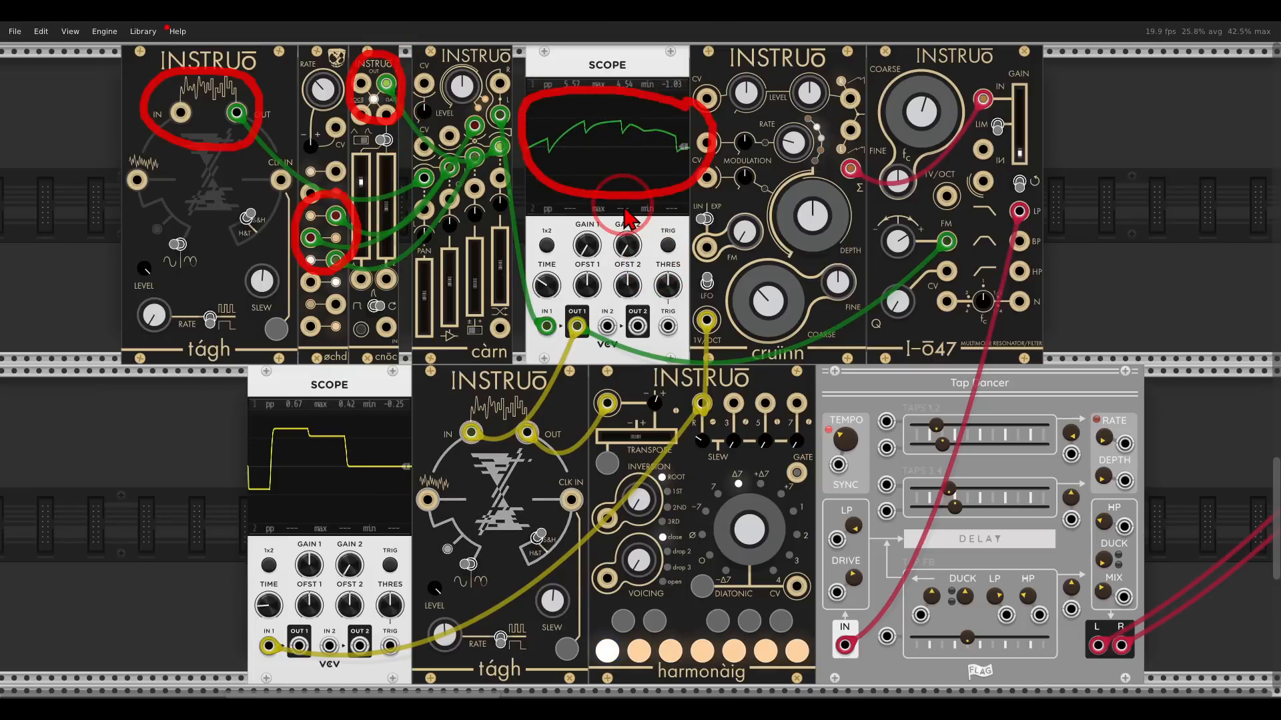
key(Escape)
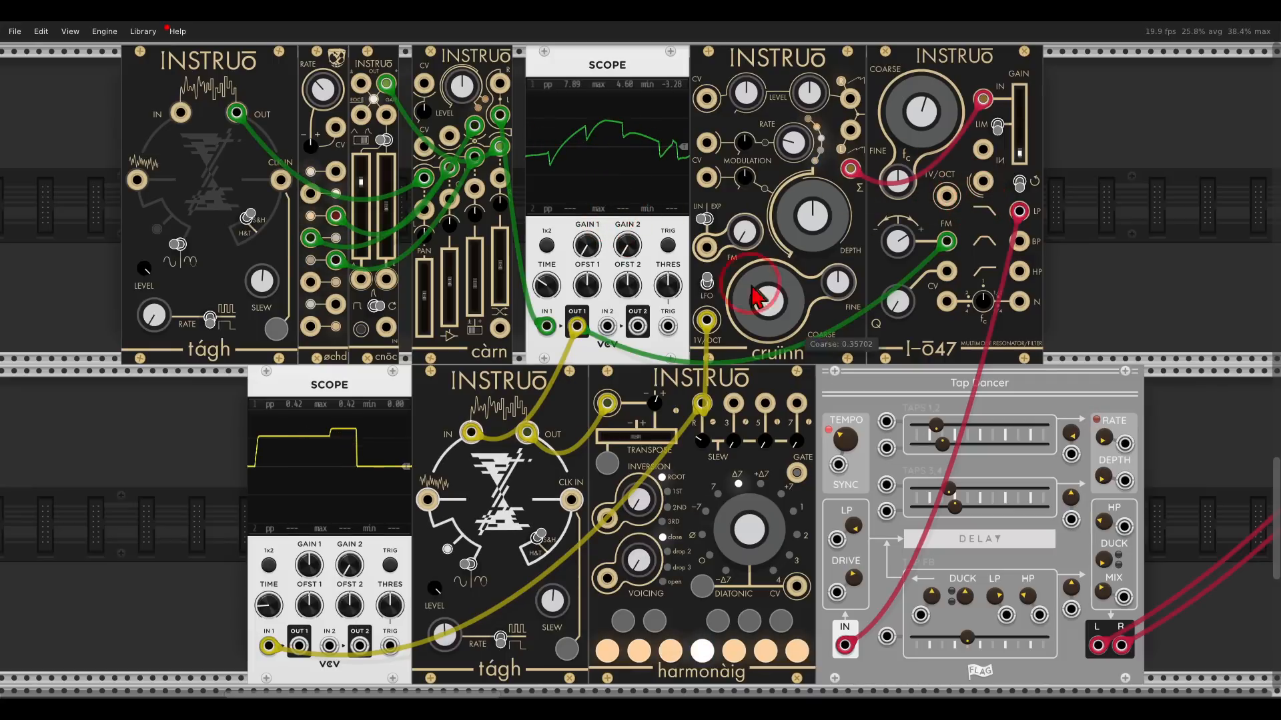
mouse_move(553, 419)
mouse_down()
mouse_move(441, 408)
mouse_move(527, 470)
mouse_move(561, 422)
mouse_up()
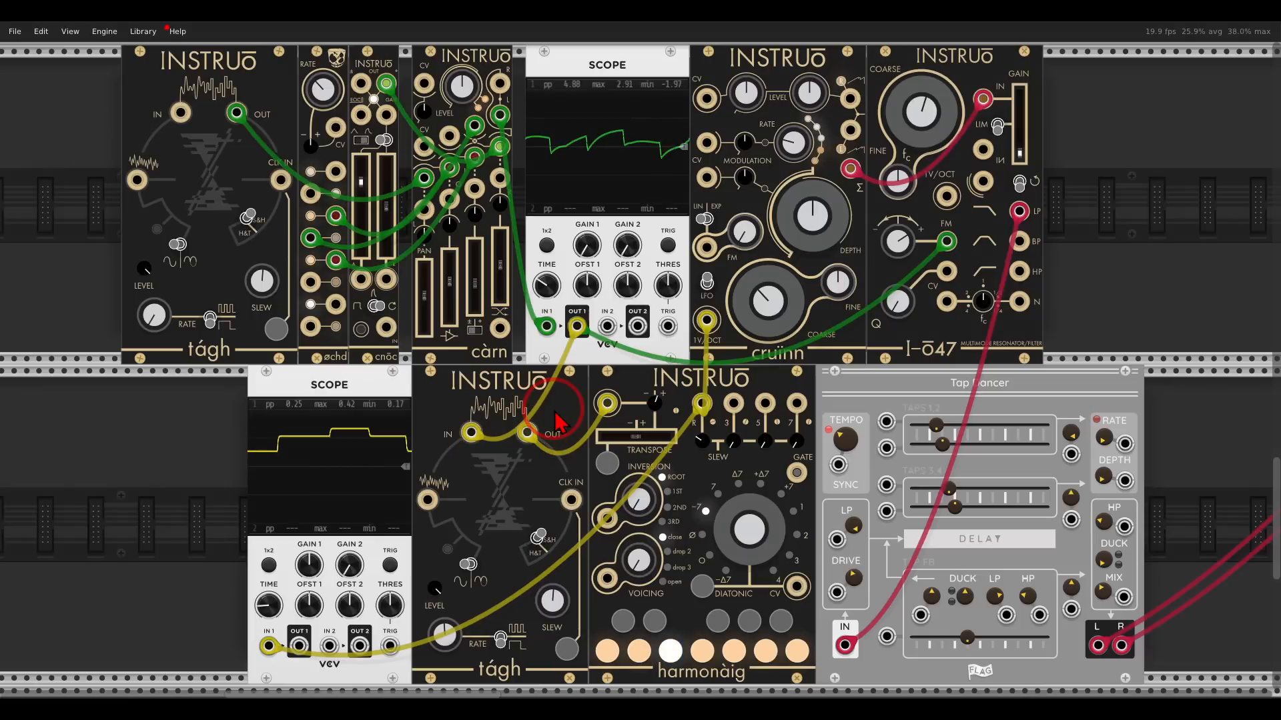
Raise the I-ō47 gain fader and adjust the cruinn depth and tágh rate knobs.
drag(1020, 155, 1032, 88)
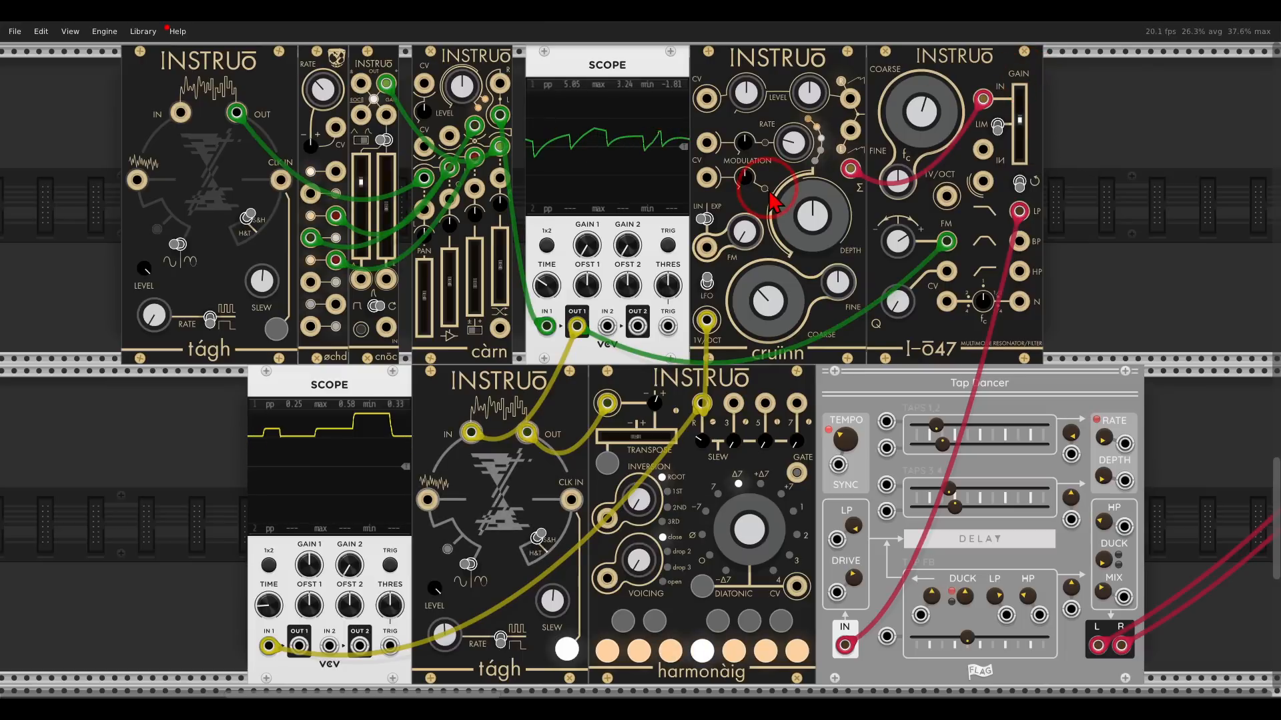
drag(793, 233, 794, 176)
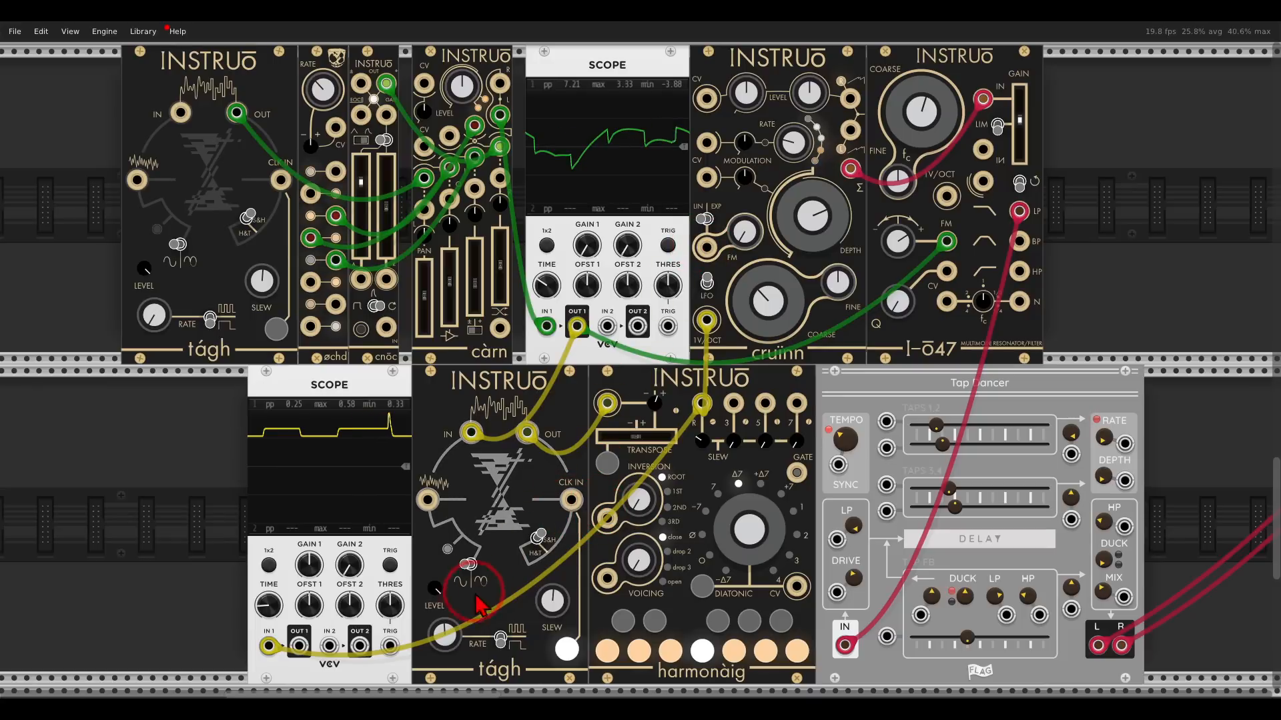
mouse_move(446, 650)
mouse_down()
mouse_move(421, 569)
mouse_move(465, 652)
mouse_up()
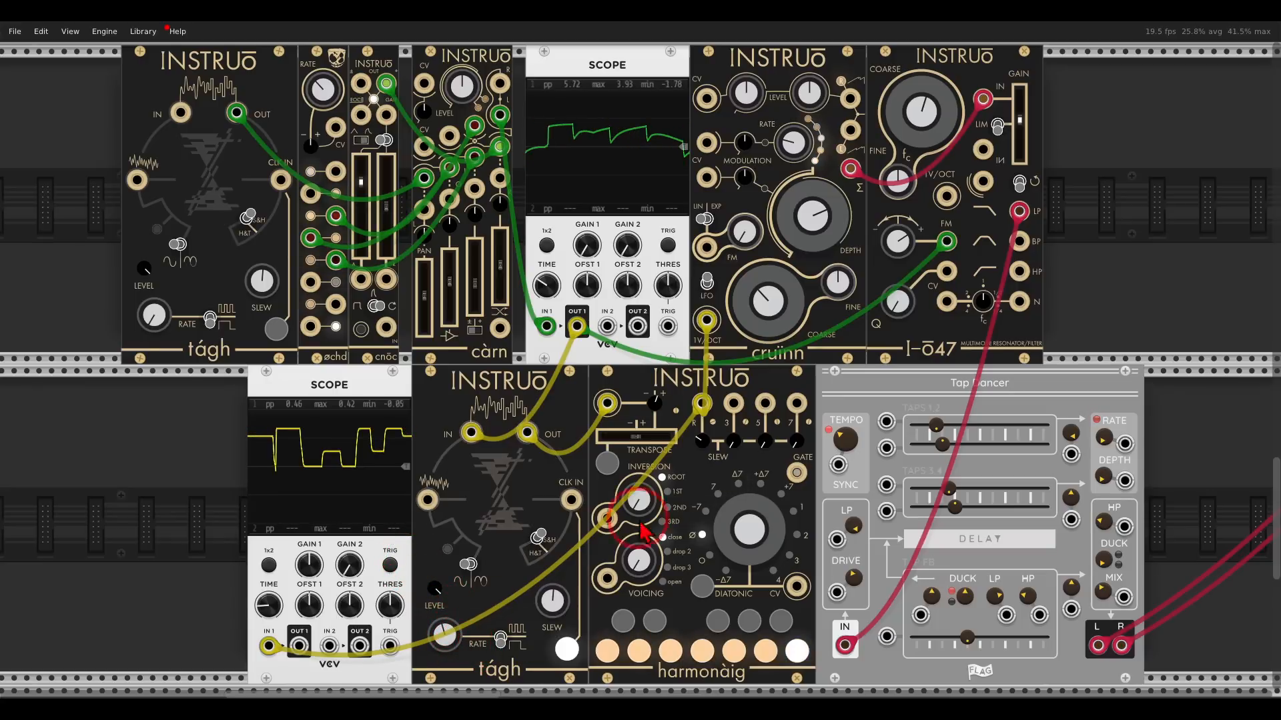
Lower the I-ō47 filter's coarse frequency knob and raise its Q knob.
drag(922, 119, 925, 152)
drag(900, 304, 899, 268)
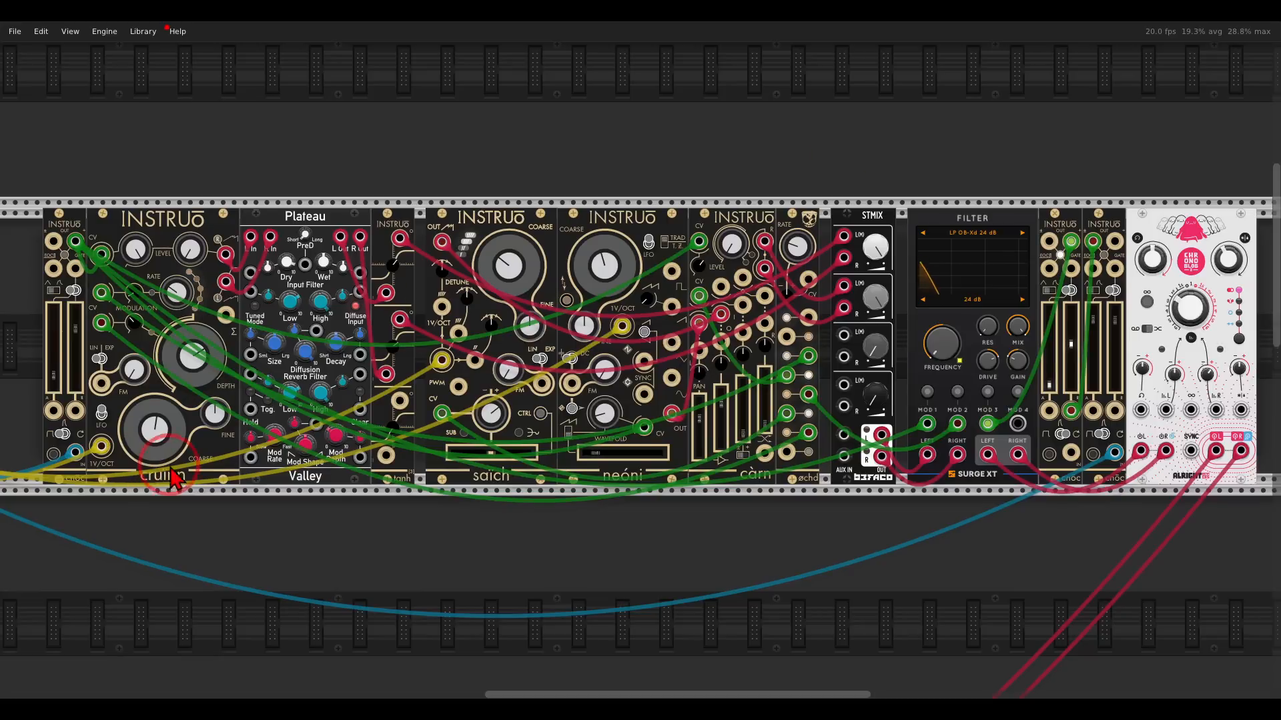
mouse_move(182, 460)
mouse_down()
mouse_move(154, 456)
mouse_move(168, 493)
mouse_move(266, 394)
mouse_up()
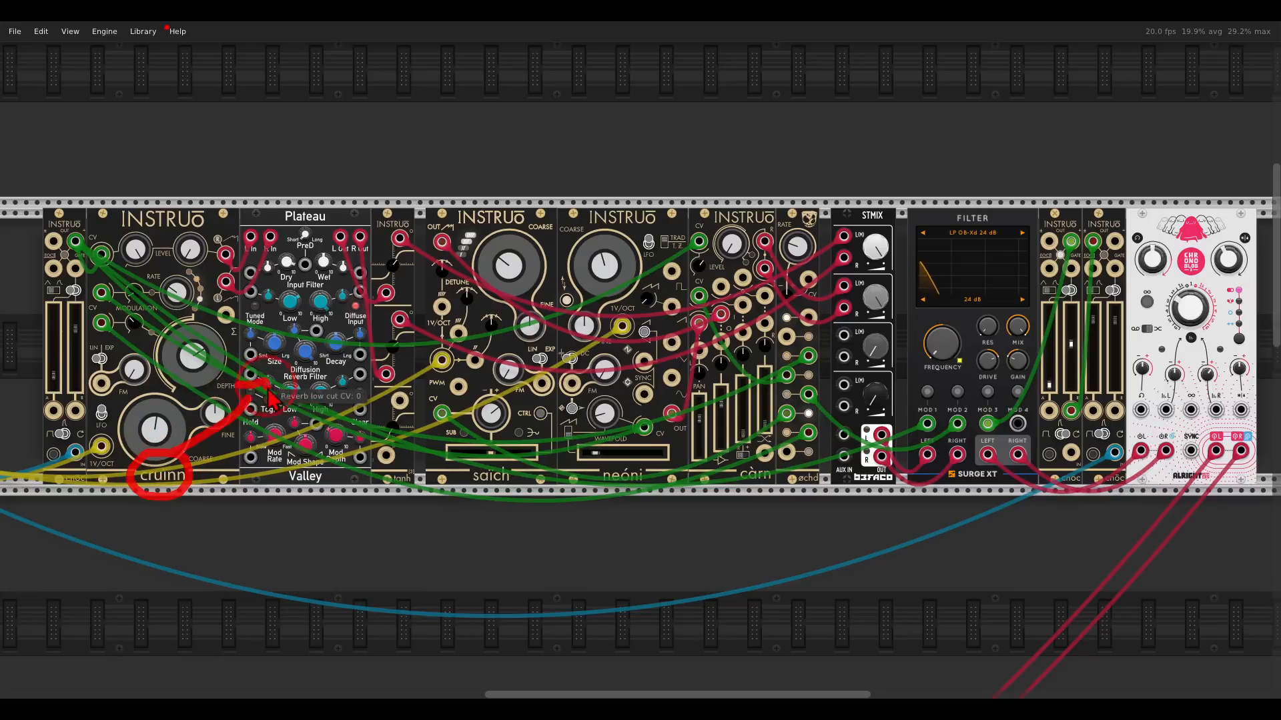
mouse_move(412, 220)
mouse_down()
mouse_move(322, 276)
mouse_move(367, 383)
mouse_move(427, 266)
mouse_move(412, 230)
mouse_up()
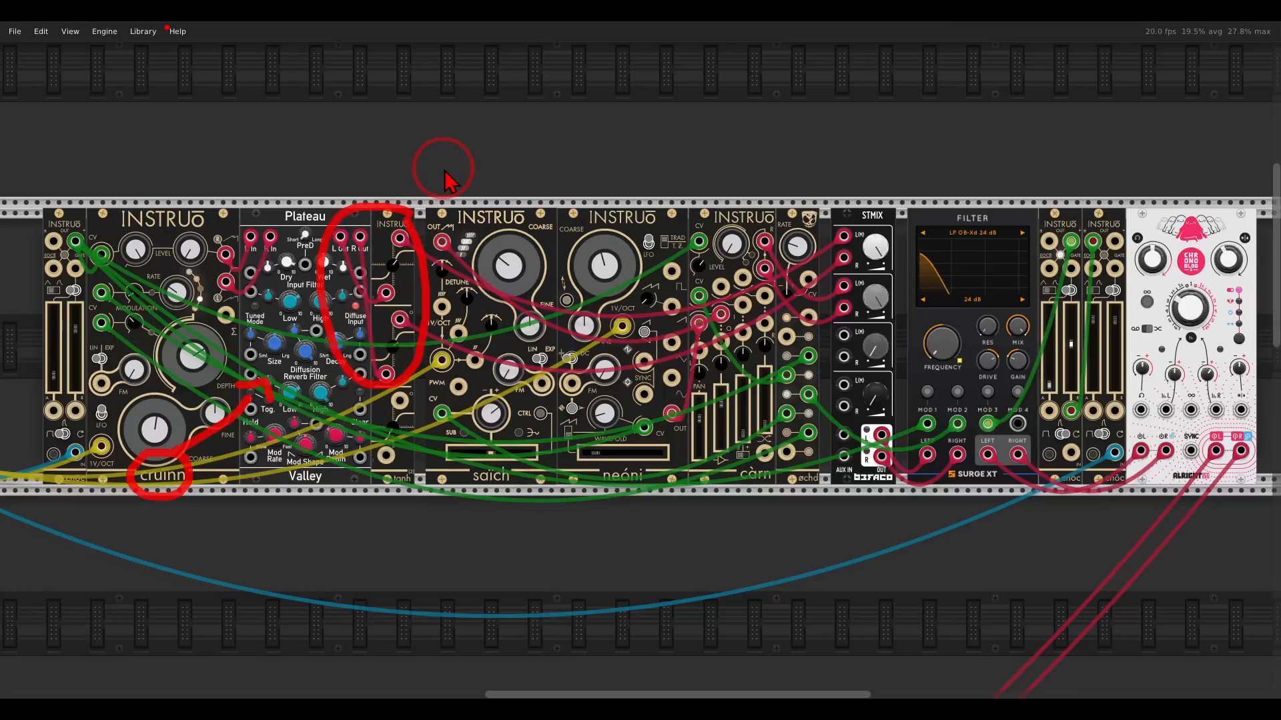
key(Escape)
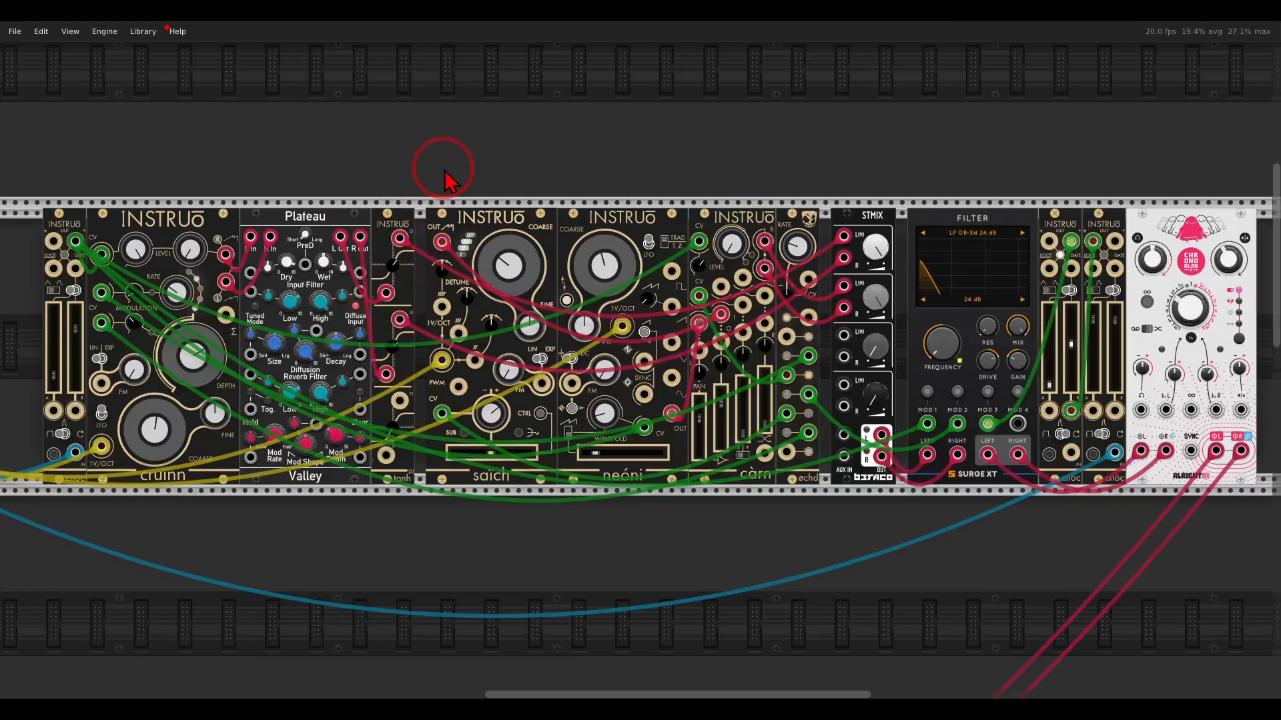
mouse_move(533, 480)
mouse_down()
mouse_move(437, 470)
mouse_move(537, 467)
mouse_up()
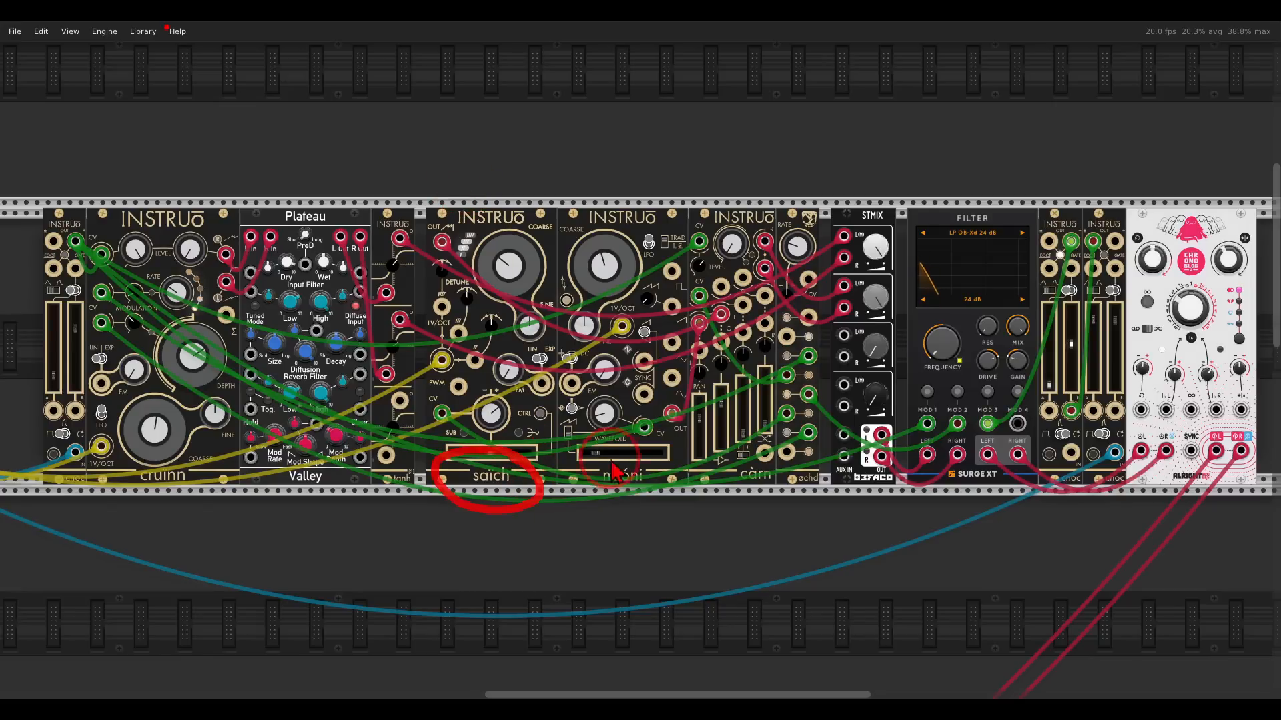
drag(627, 451, 661, 466)
mouse_move(754, 461)
mouse_down()
mouse_move(778, 480)
mouse_move(751, 449)
mouse_up()
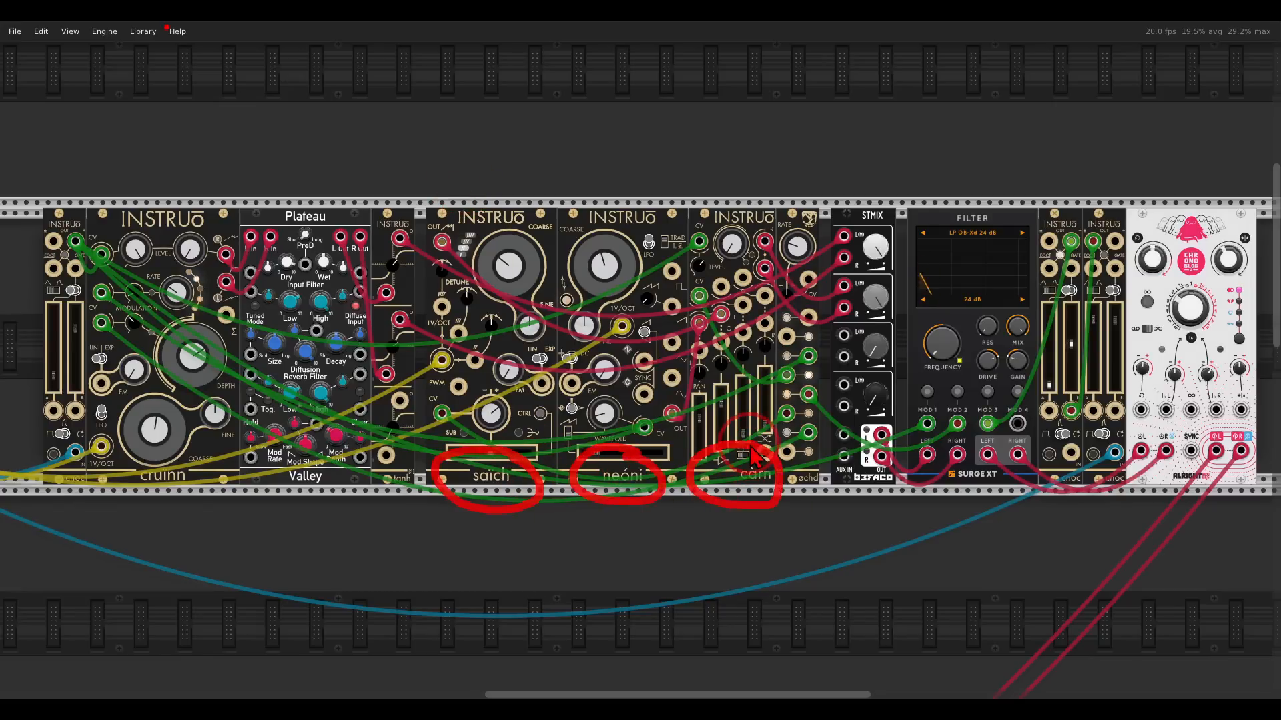
key(Escape)
mouse_move(724, 252)
mouse_down()
mouse_move(687, 274)
mouse_move(727, 307)
mouse_move(721, 288)
mouse_up()
drag(782, 382, 435, 382)
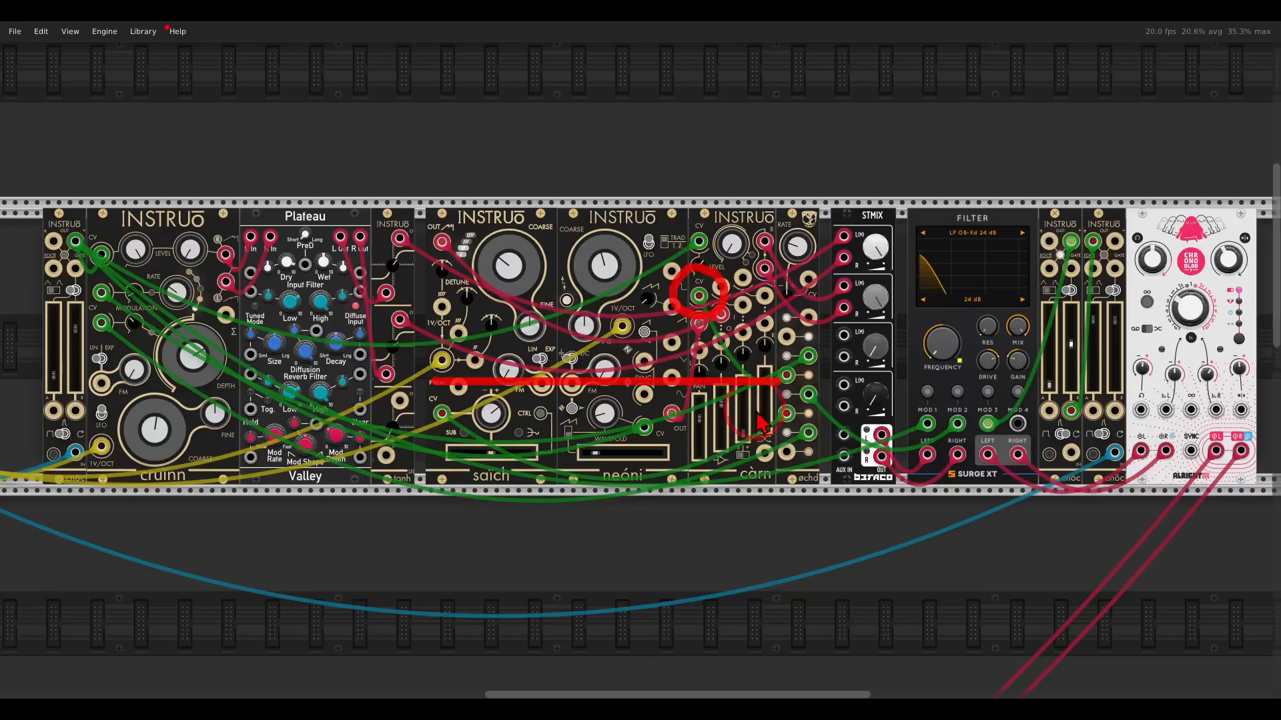
drag(764, 410, 611, 481)
drag(820, 374, 893, 329)
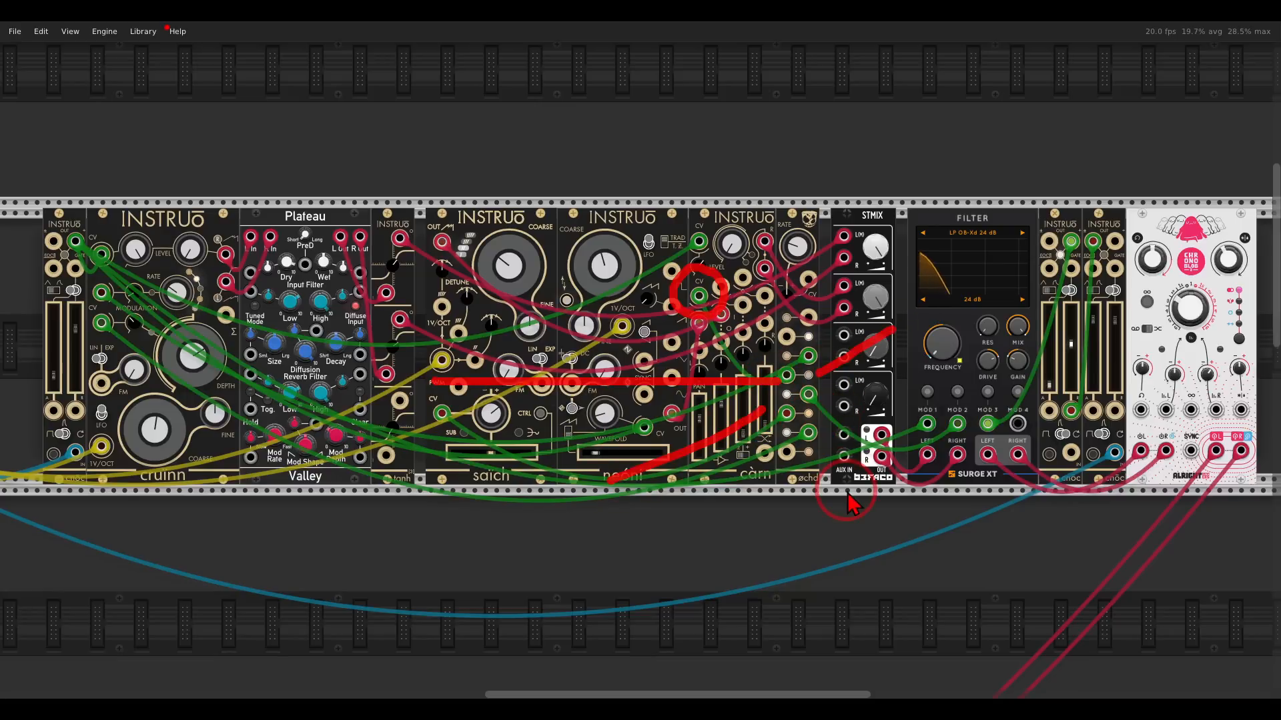
key(Escape)
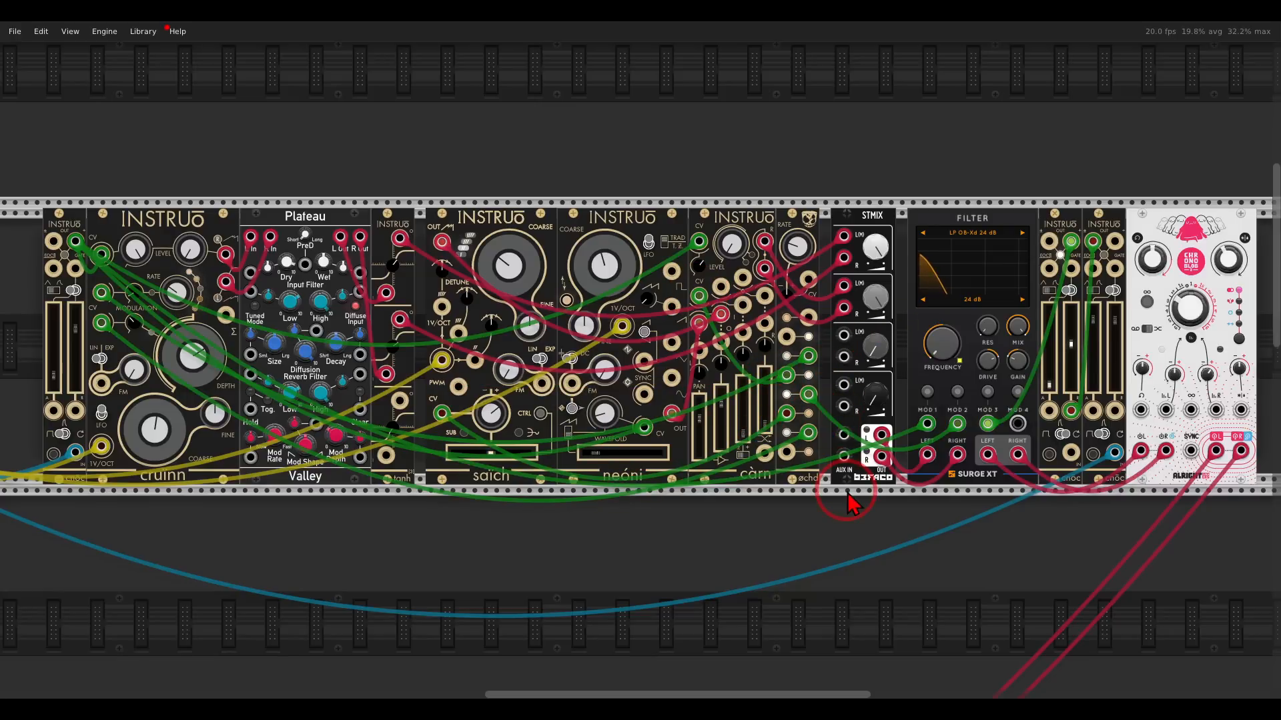
mouse_move(910, 263)
mouse_down()
mouse_move(804, 277)
mouse_move(908, 267)
mouse_up()
mouse_move(887, 210)
mouse_down()
mouse_move(954, 220)
mouse_move(938, 250)
mouse_up()
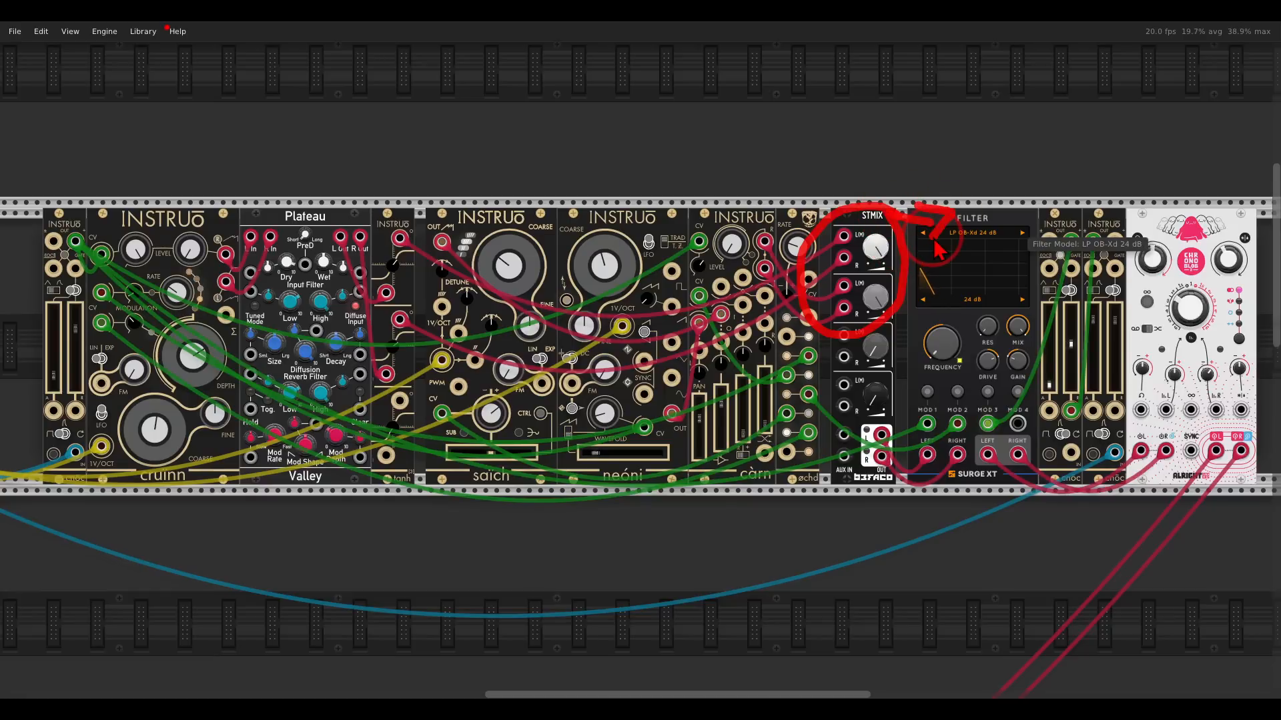
key(Escape)
mouse_move(1121, 199)
mouse_down()
mouse_move(1017, 230)
mouse_move(1137, 210)
mouse_up()
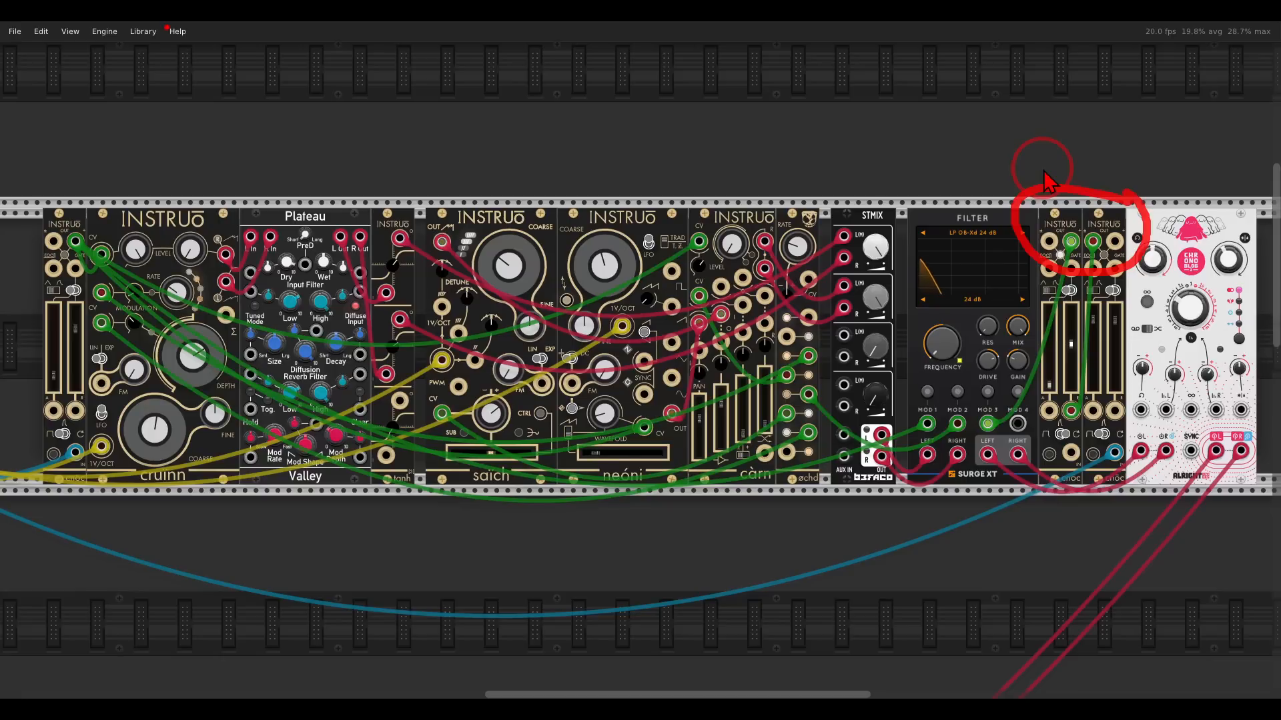
key(Escape)
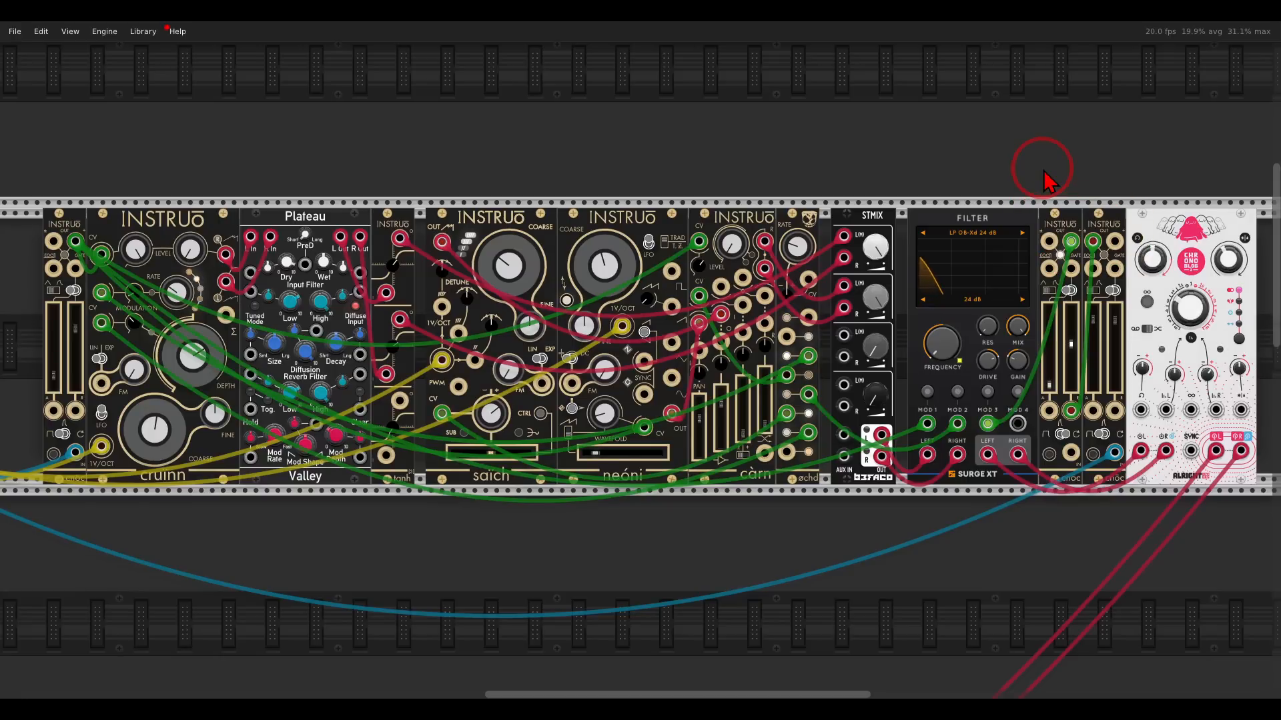